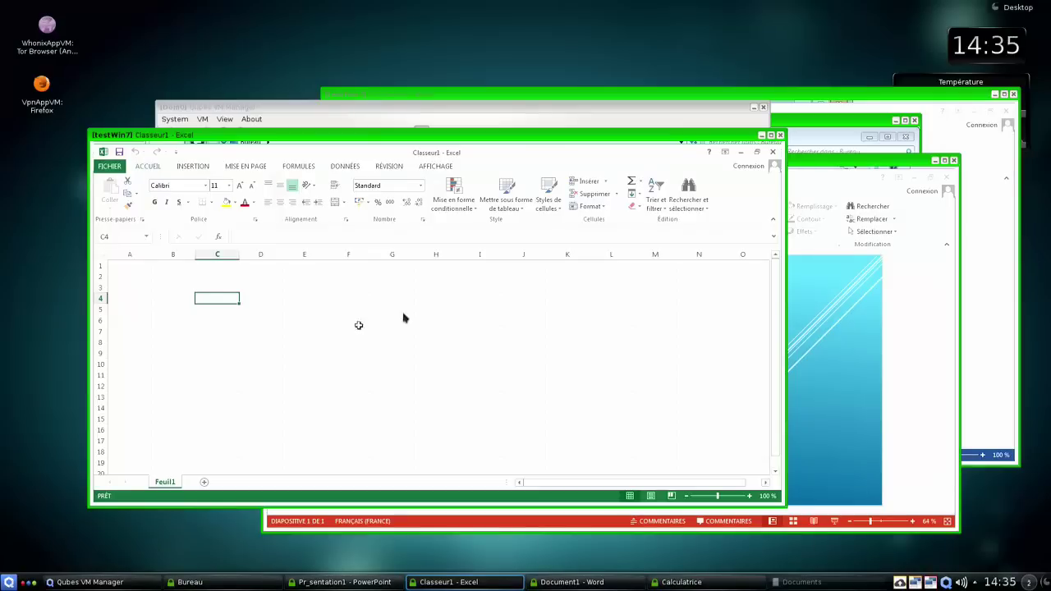
# - Show the Excel workbook's file options, return to the empty worksheet and reposition its window on the desktop
pyautogui.moveTo(500, 142); pyautogui.dragTo(546, 154)
pyautogui.click(156, 179)
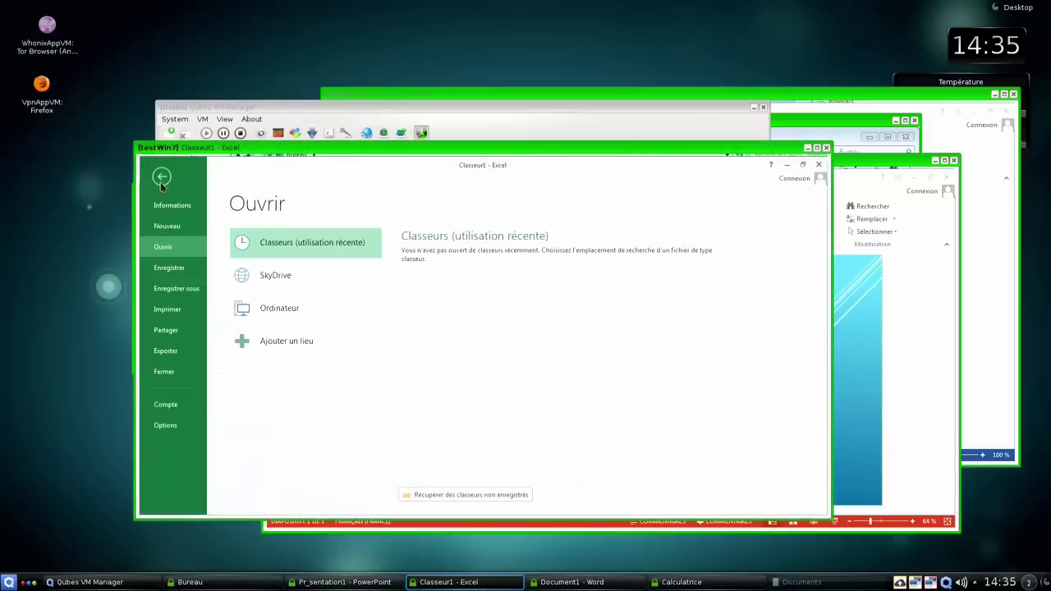
pyautogui.click(161, 178)
pyautogui.click(160, 180)
pyautogui.click(162, 179)
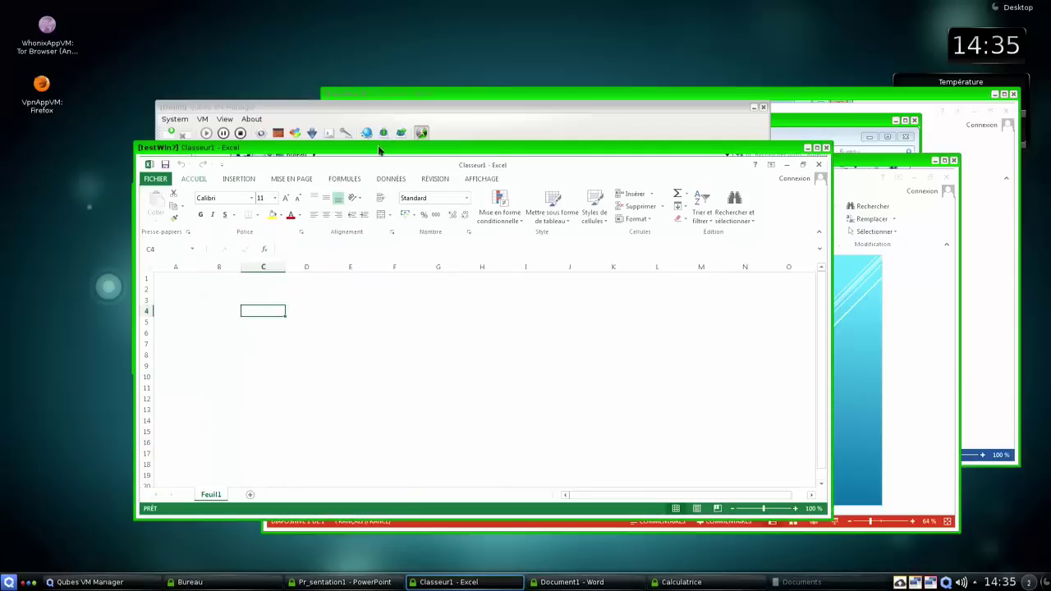
pyautogui.moveTo(382, 151); pyautogui.dragTo(344, 156)
# - View the file information of the PowerPoint presentation and bring the Word document's window to the front
pyautogui.click(824, 171)
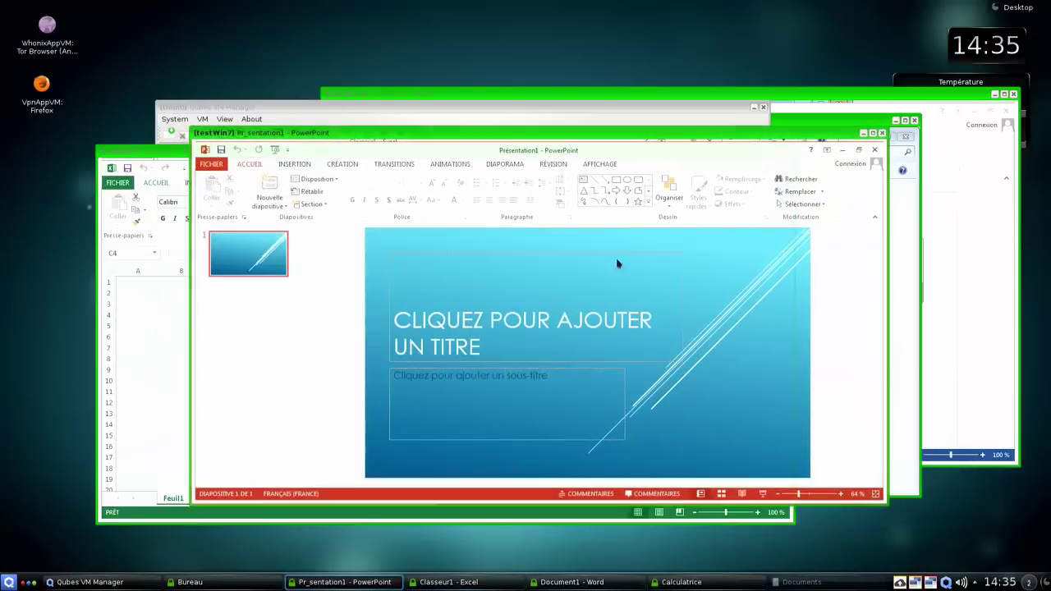
pyautogui.click(335, 164)
pyautogui.click(219, 166)
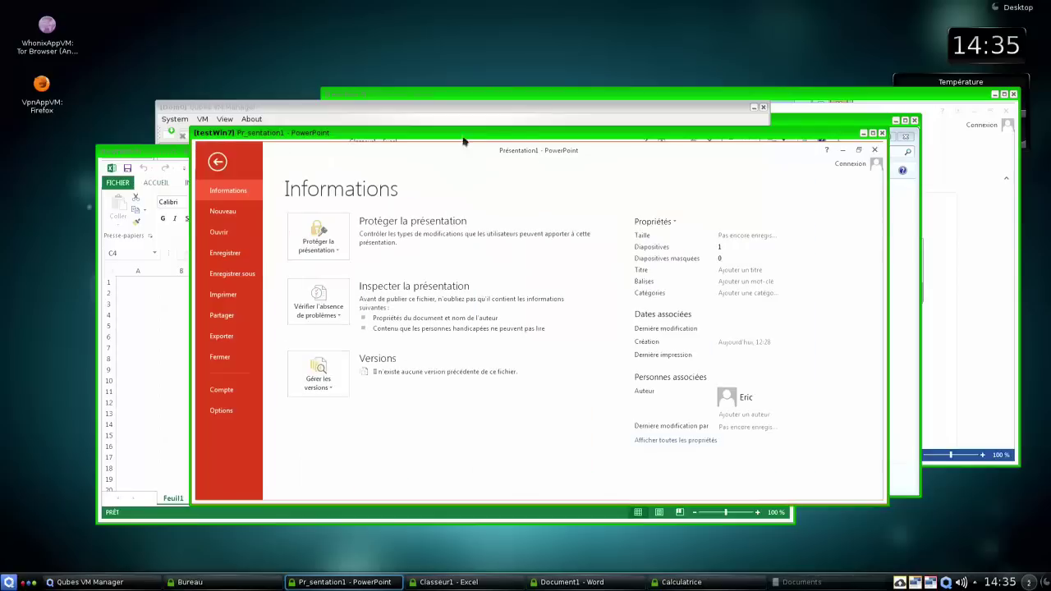
pyautogui.click(511, 96)
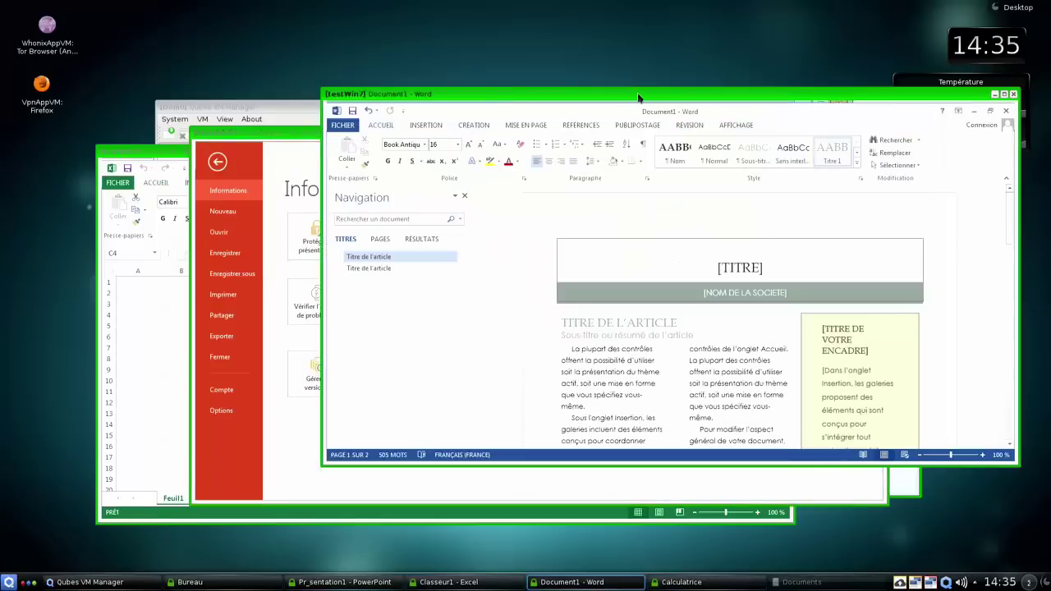
pyautogui.moveTo(638, 99); pyautogui.dragTo(615, 103)
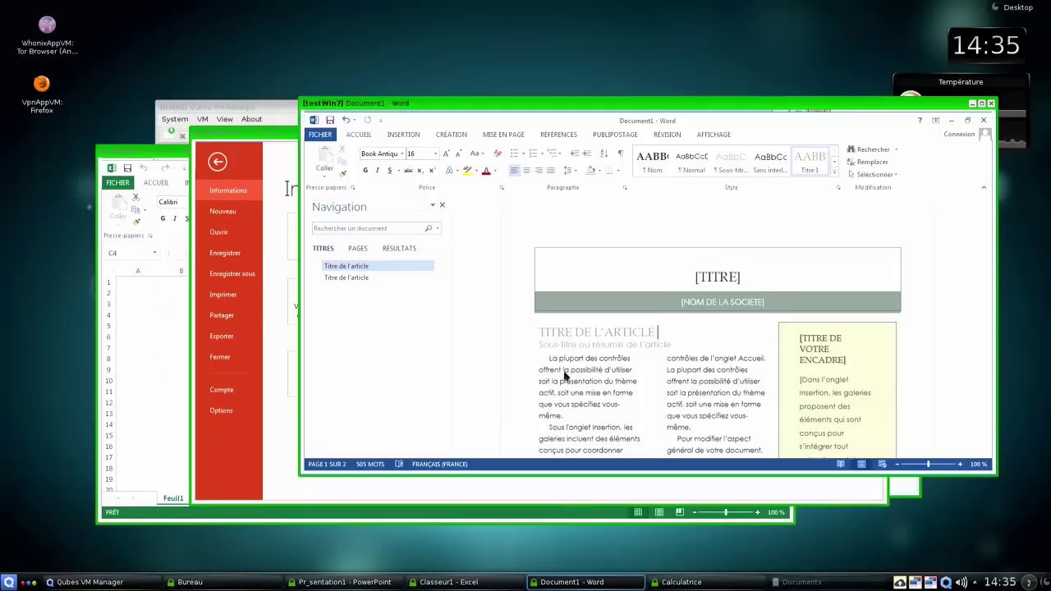
# - Close the Word document without saving it, and close the PowerPoint and Excel windows
pyautogui.click(991, 104)
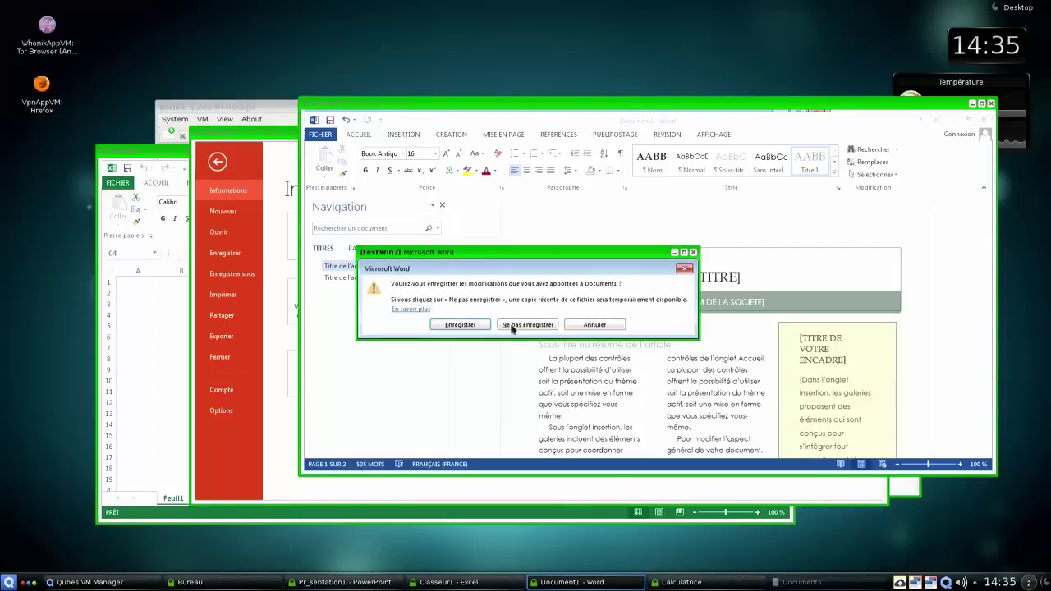
pyautogui.click(527, 325)
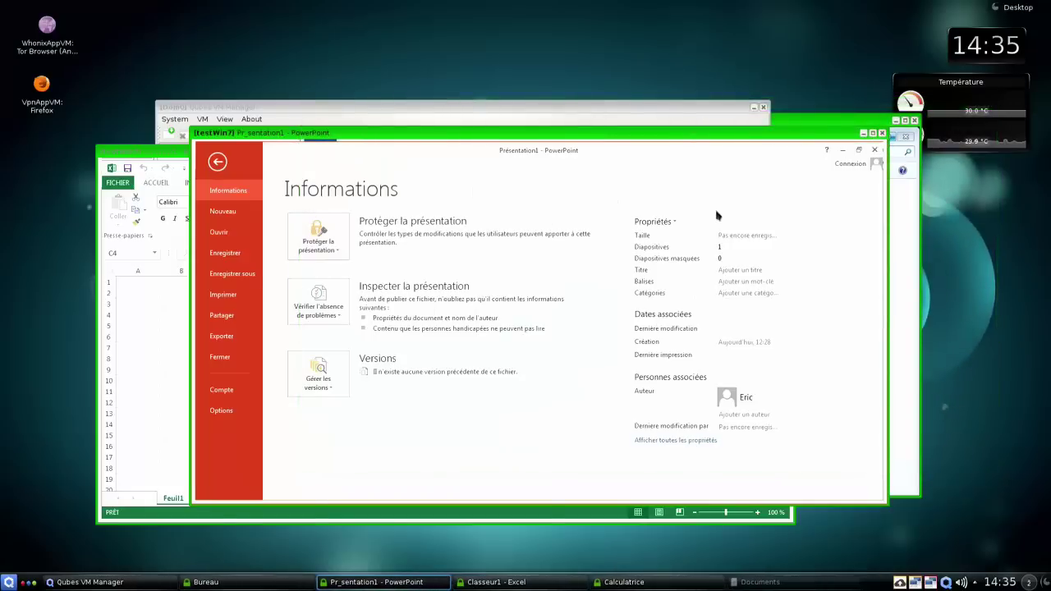
pyautogui.click(882, 133)
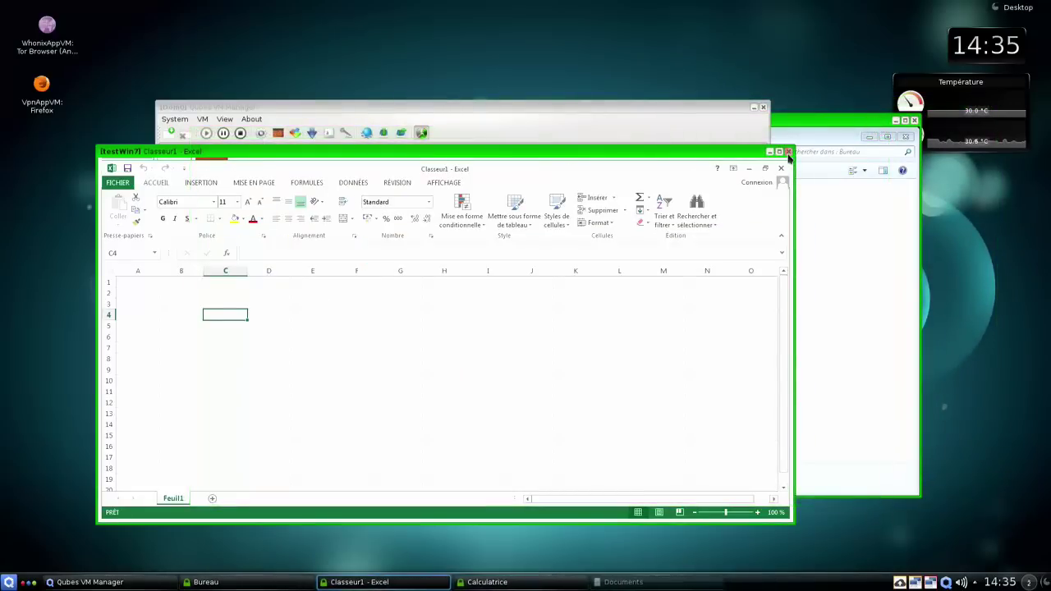
pyautogui.click(788, 152)
# - Browse the testWin7 file explorer to the Program Files (x86) folder on Disque local (C:)
pyautogui.click(785, 137)
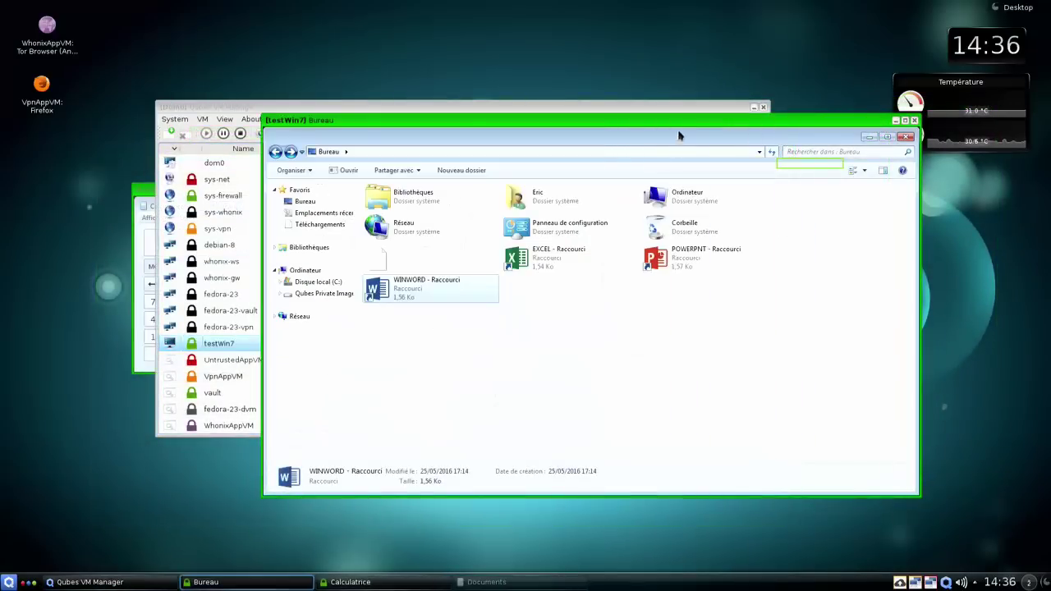
pyautogui.moveTo(679, 121); pyautogui.dragTo(600, 148)
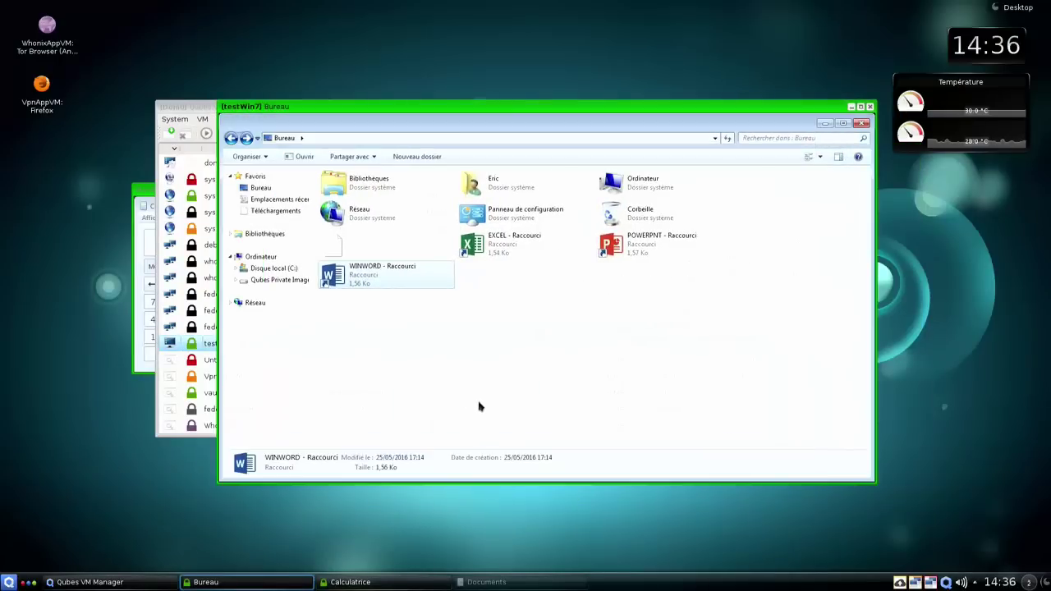
pyautogui.click(296, 271)
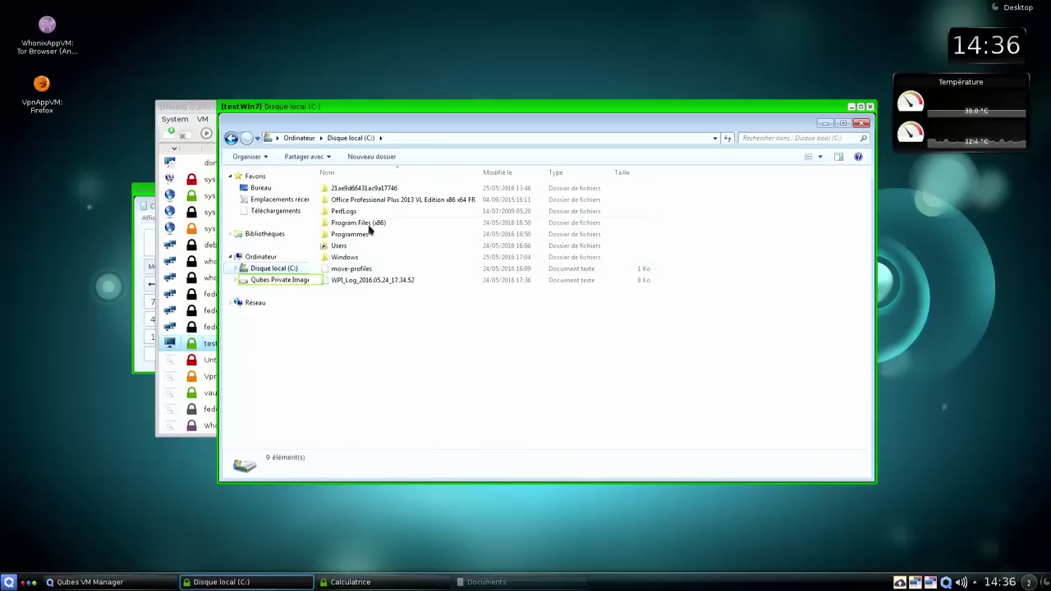
pyautogui.doubleClick(369, 225)
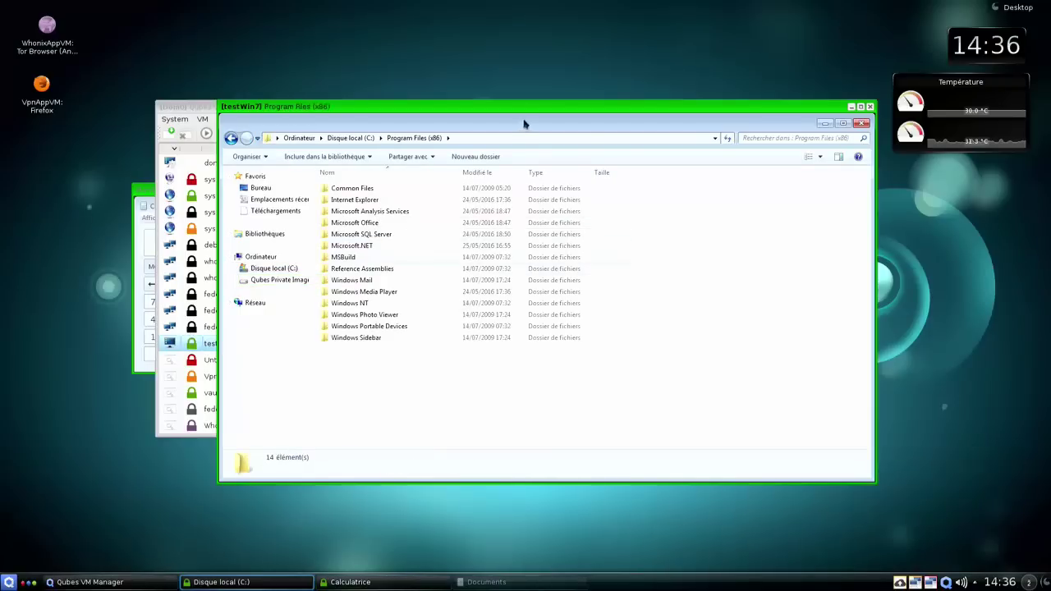
pyautogui.moveTo(522, 108); pyautogui.dragTo(547, 114)
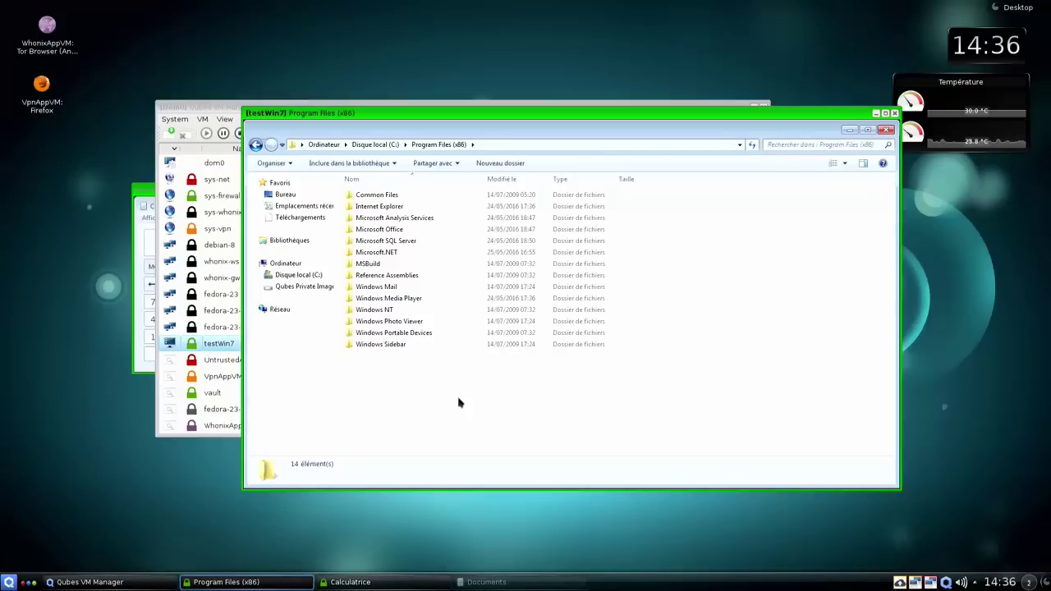
# - Place the testWin7 calculator over the file explorer and switch to the Qubes VM Manager
pyautogui.click(149, 195)
pyautogui.moveTo(149, 194); pyautogui.dragTo(324, 221)
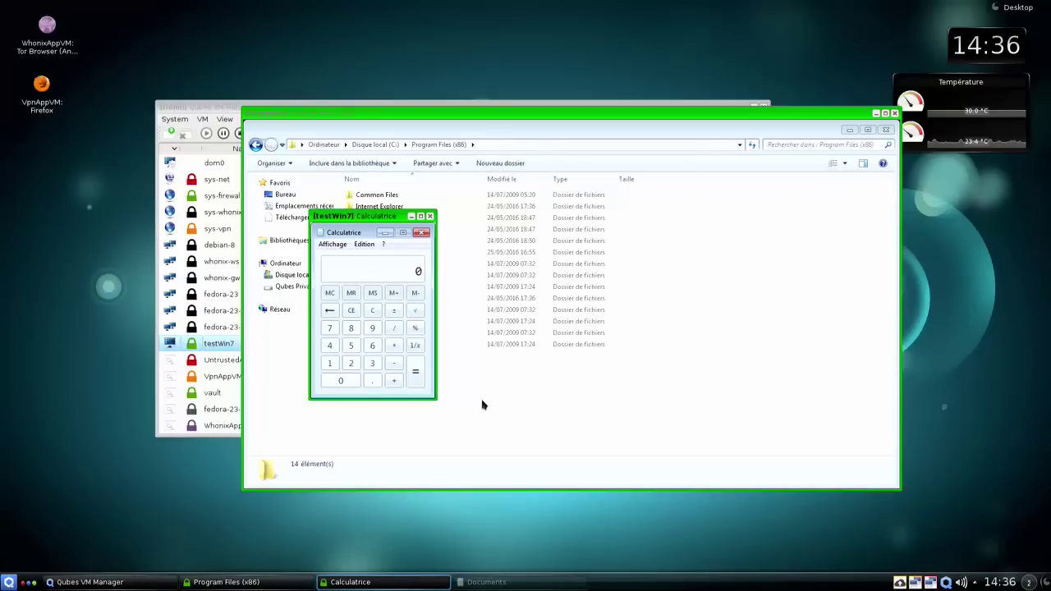
pyautogui.click(234, 112)
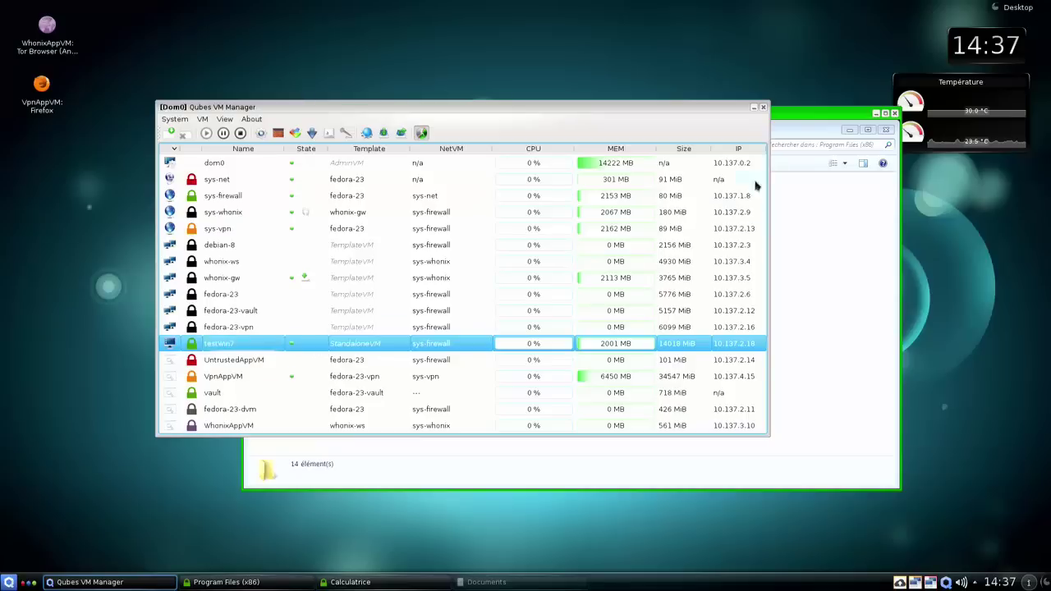
# - Close the testWin7 file explorer and calculator windows
pyautogui.click(805, 117)
pyautogui.click(895, 115)
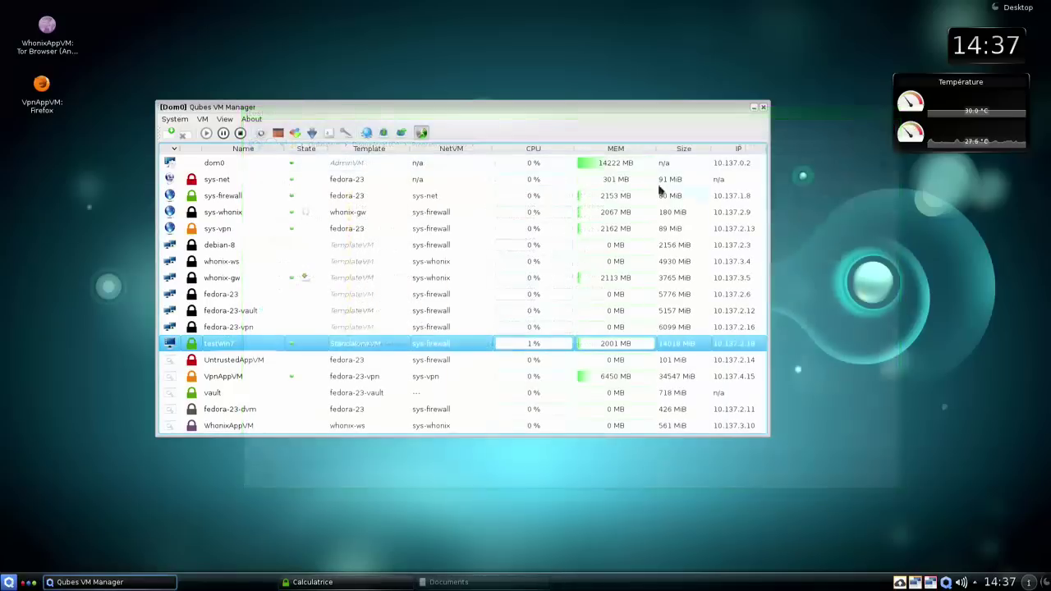
pyautogui.moveTo(554, 110); pyautogui.dragTo(499, 151)
pyautogui.click(429, 216)
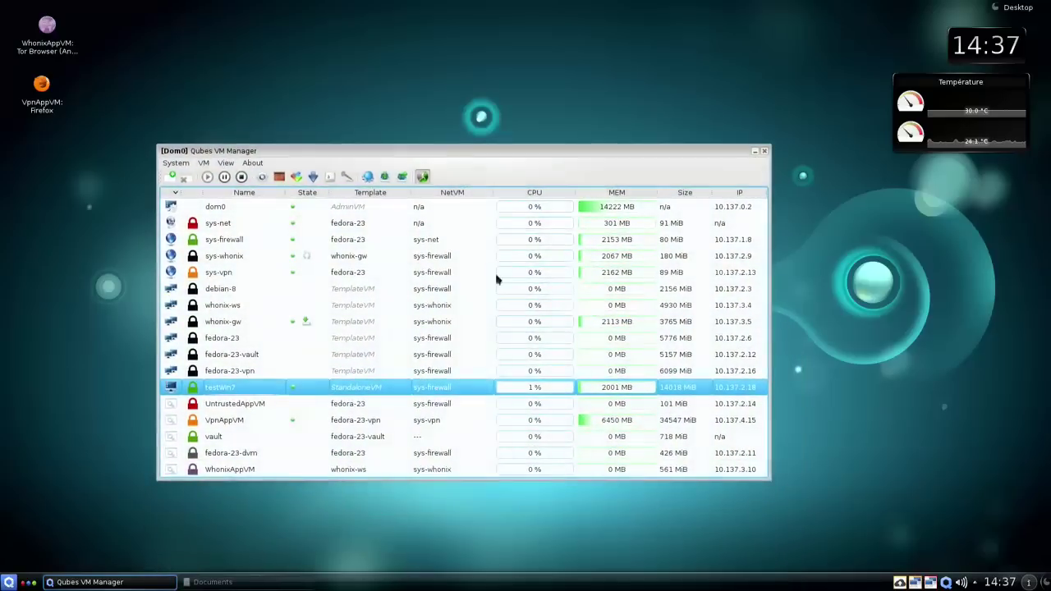
# - Shut down the testWin7 virtual machine and reposition the VM Manager window
pyautogui.click(241, 176)
pyautogui.click(520, 337)
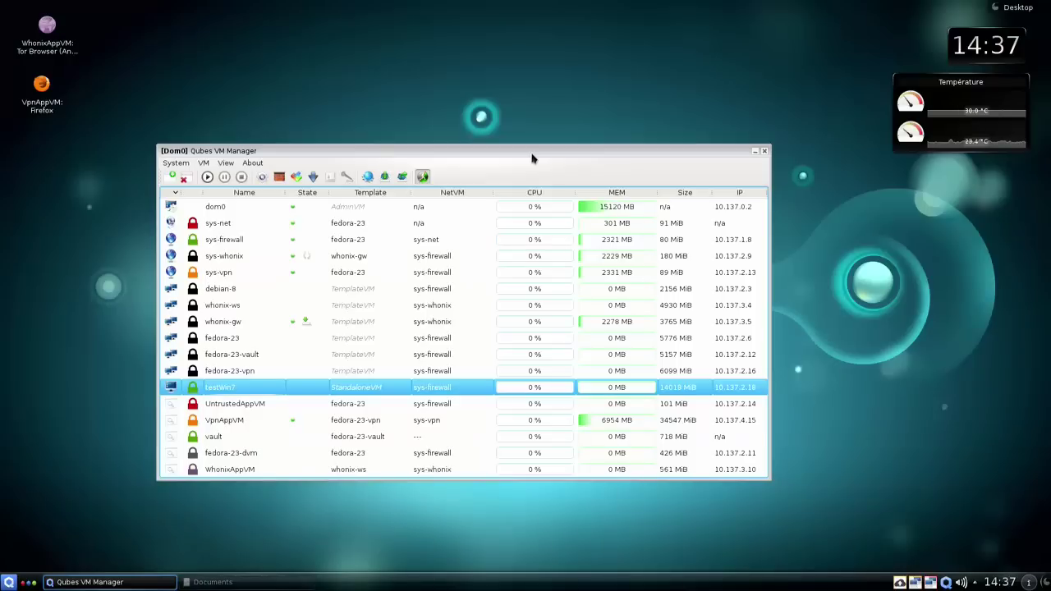
pyautogui.moveTo(532, 158); pyautogui.dragTo(554, 124)
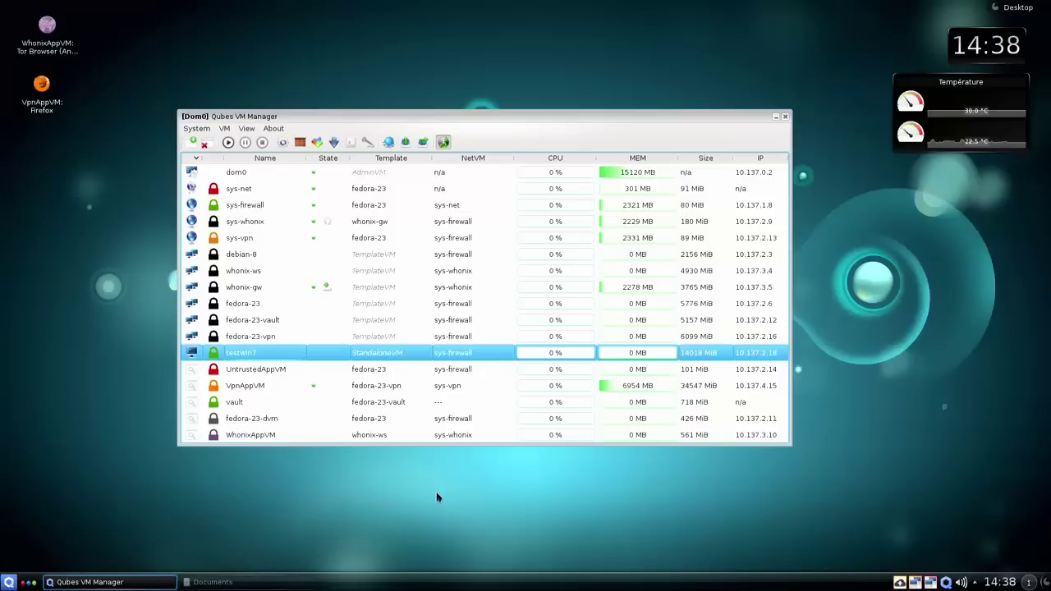
# - Examine the block devices that can be attached to VpnAppVM without attaching any
pyautogui.rightClick(330, 386)
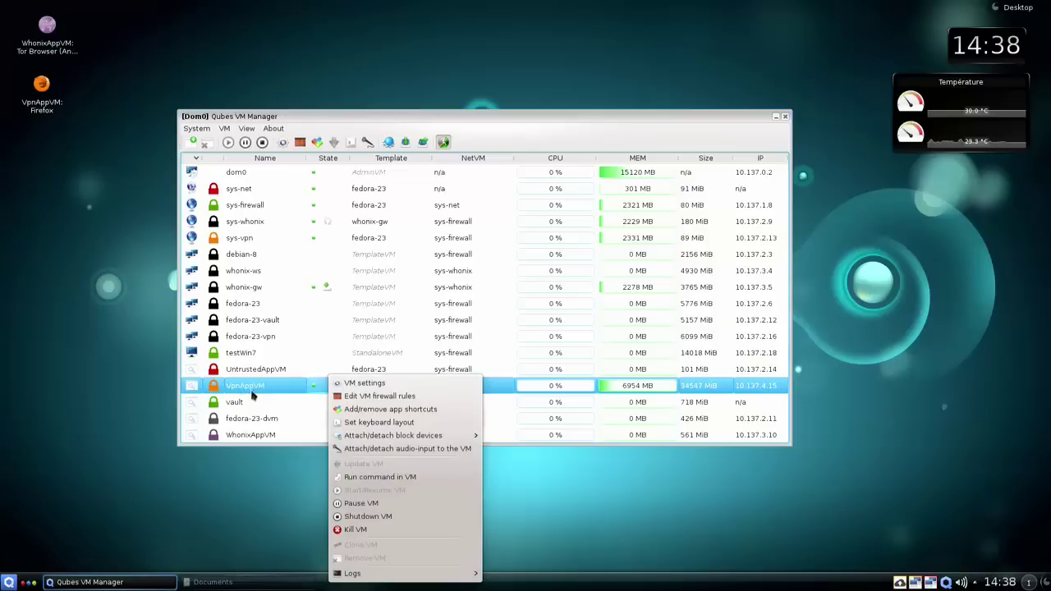
pyautogui.moveTo(351, 437)
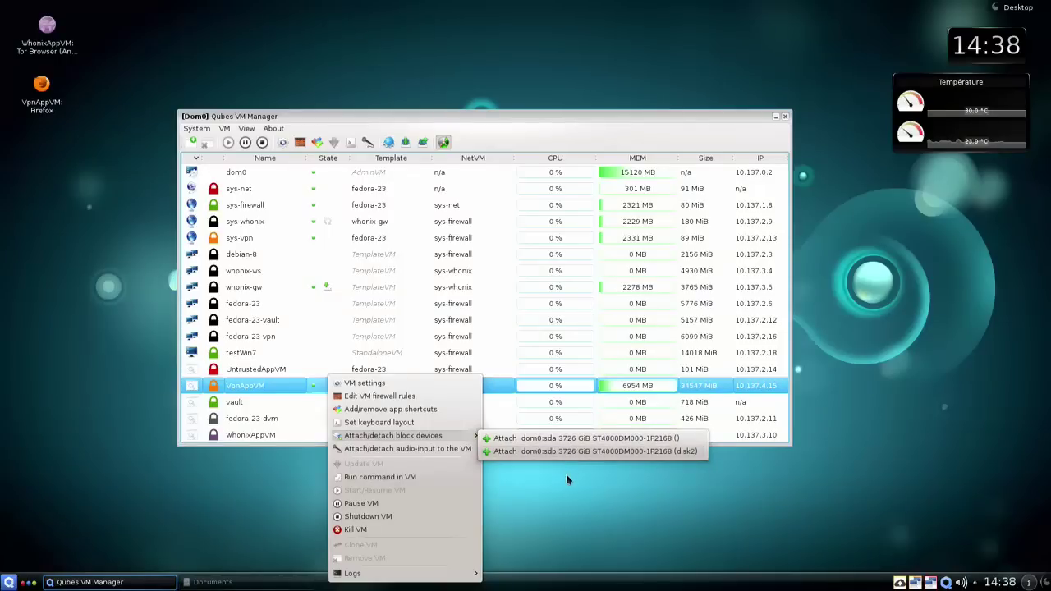
pyautogui.click(567, 476)
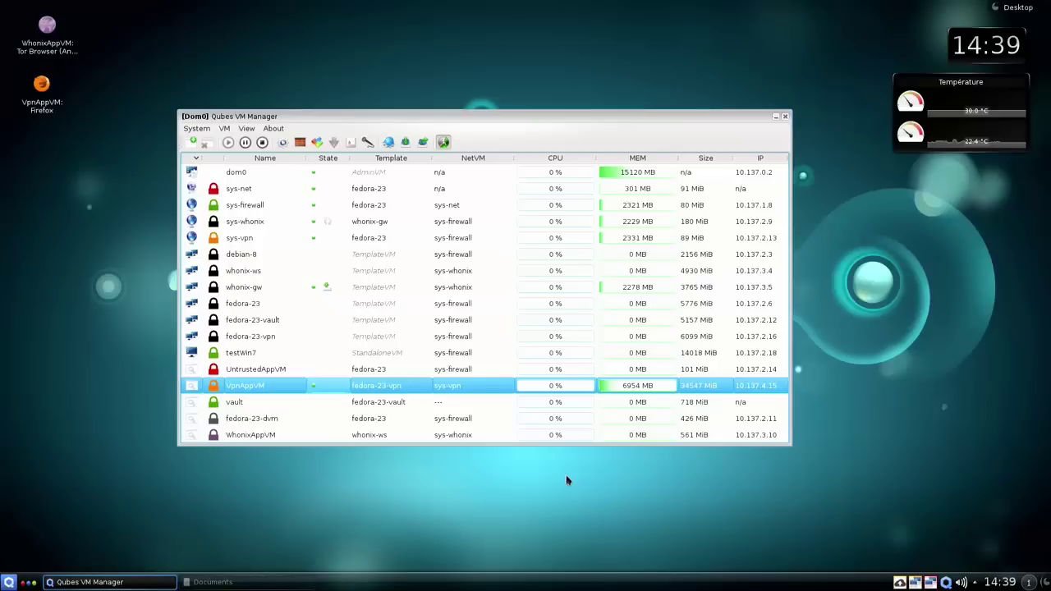
# - Open the VpnAppVM file manager, locate windows7.iso in the Documents folder and close the window
pyautogui.click(8, 582)
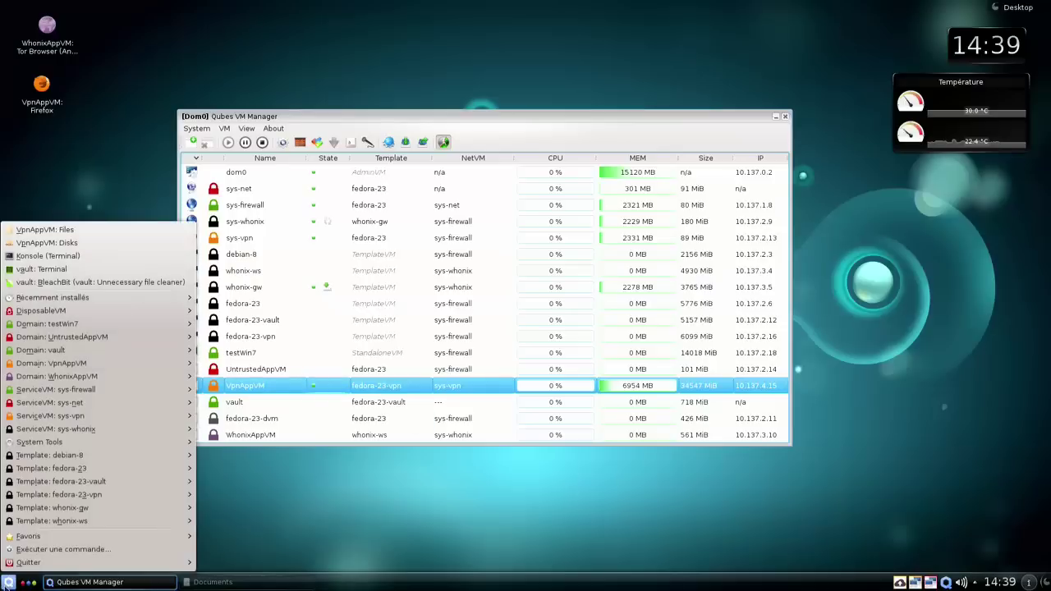
pyautogui.moveTo(131, 364)
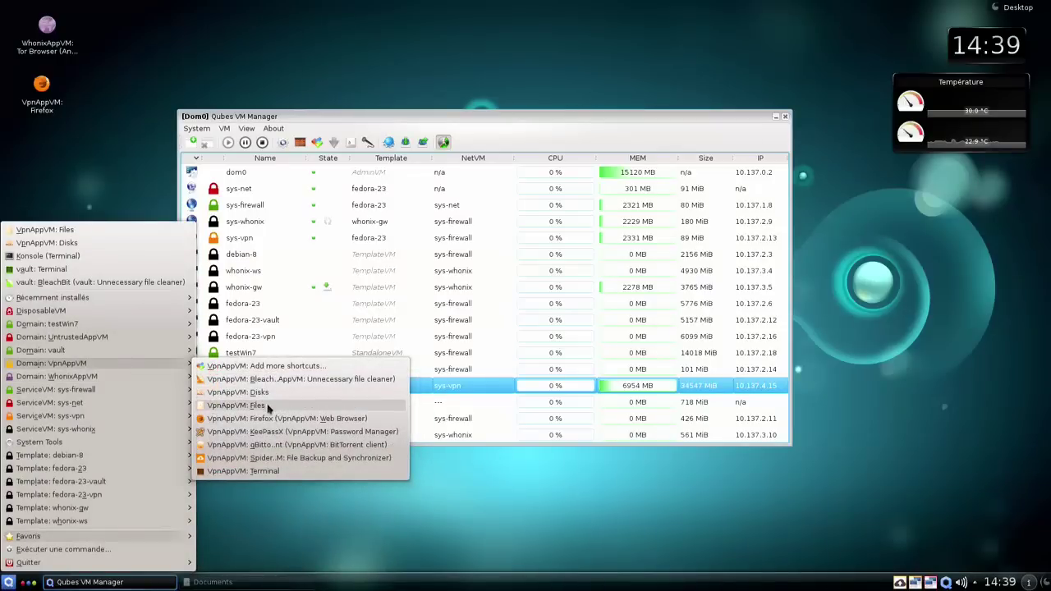
pyautogui.click(247, 404)
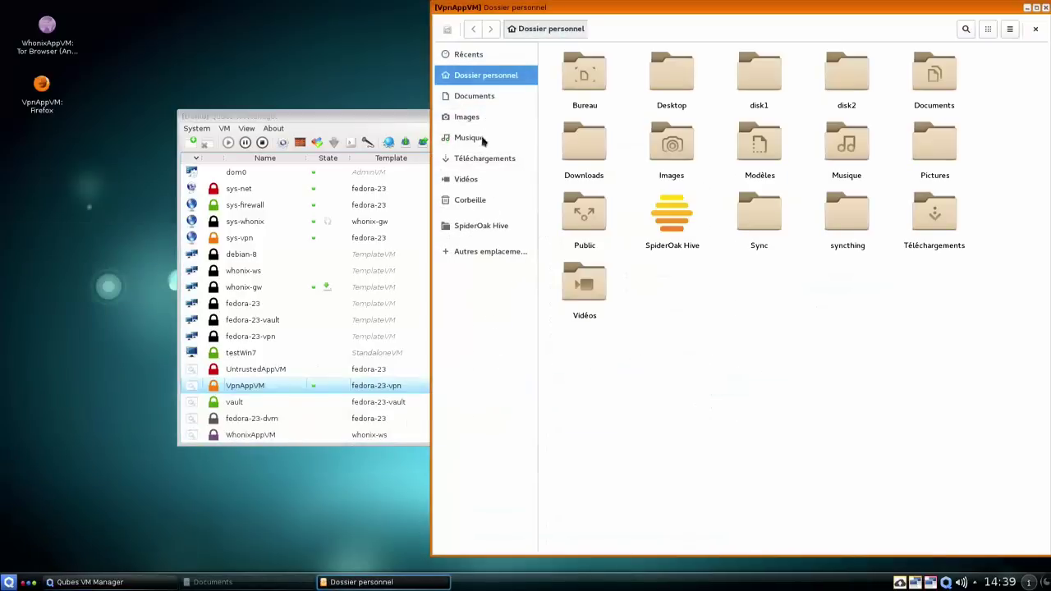
pyautogui.click(475, 102)
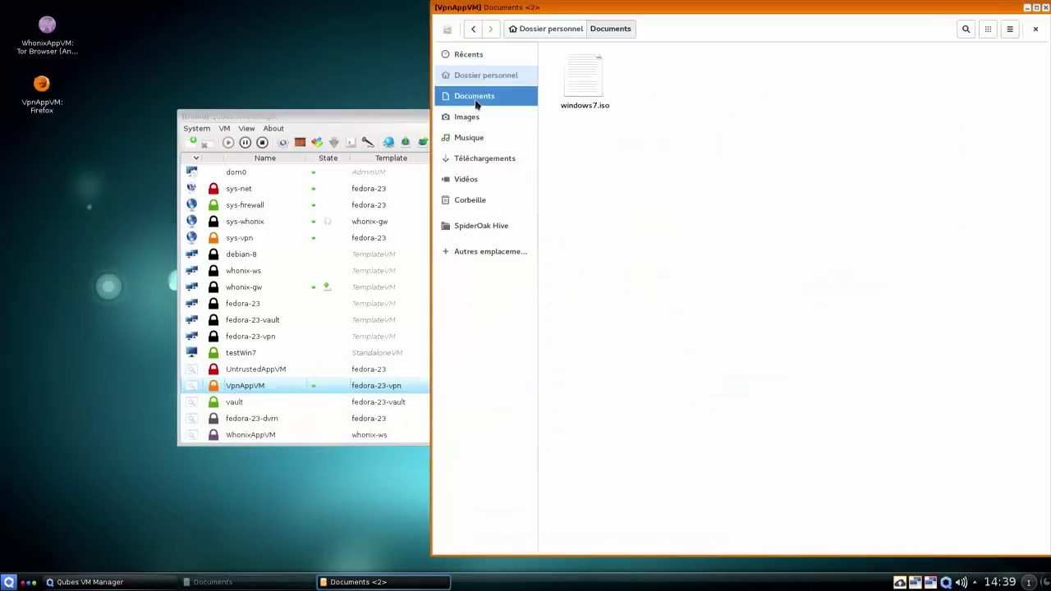
pyautogui.click(601, 91)
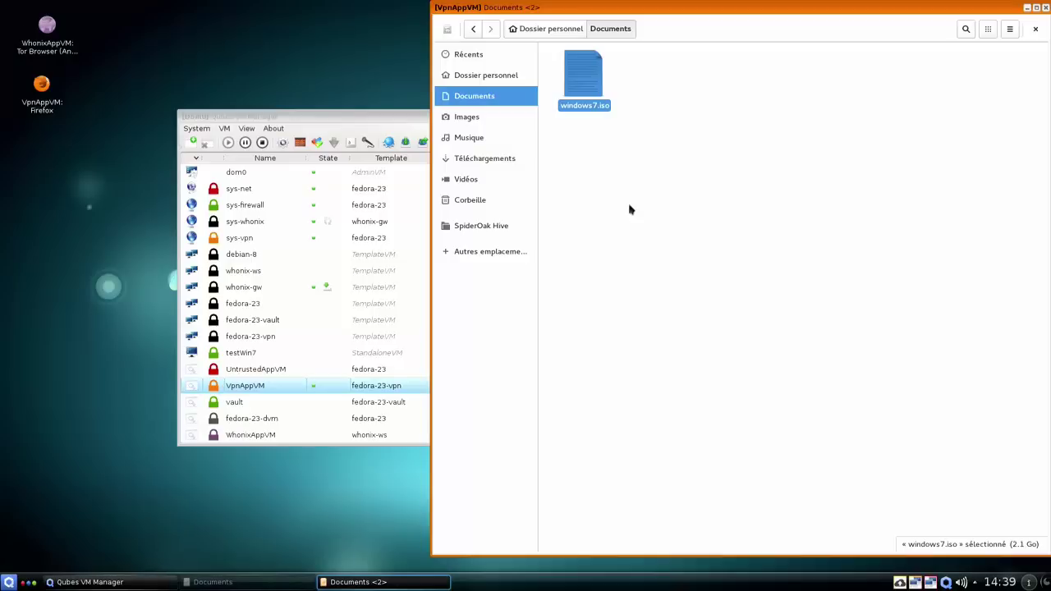
pyautogui.click(1045, 7)
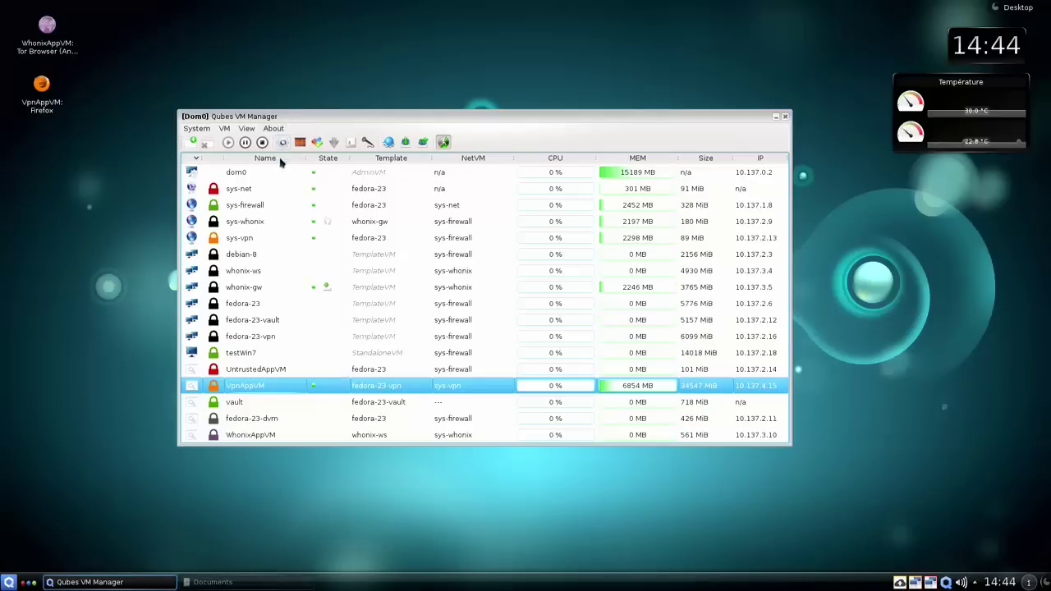
# - Create a standalone HVM named vmWin7 with the green label
pyautogui.click(192, 144)
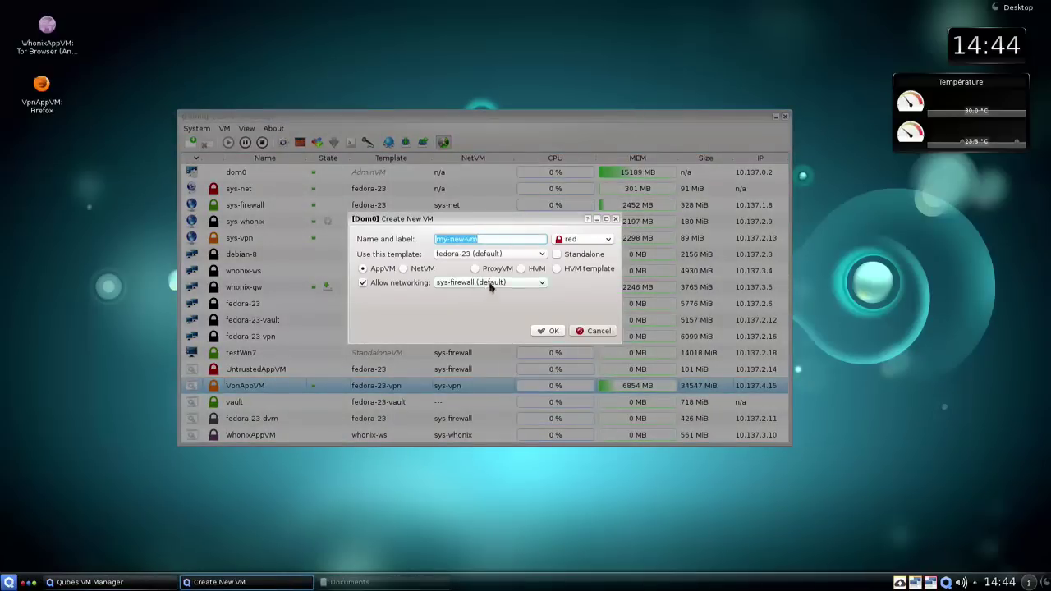
pyautogui.press('BackSpace')
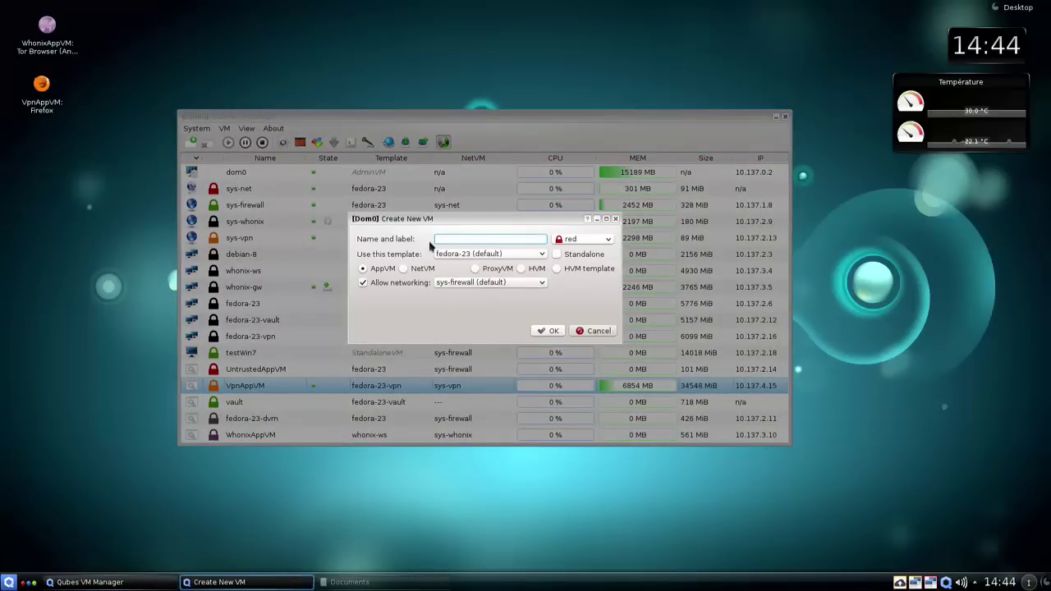
pyautogui.write('vmWin7')
pyautogui.click(561, 239)
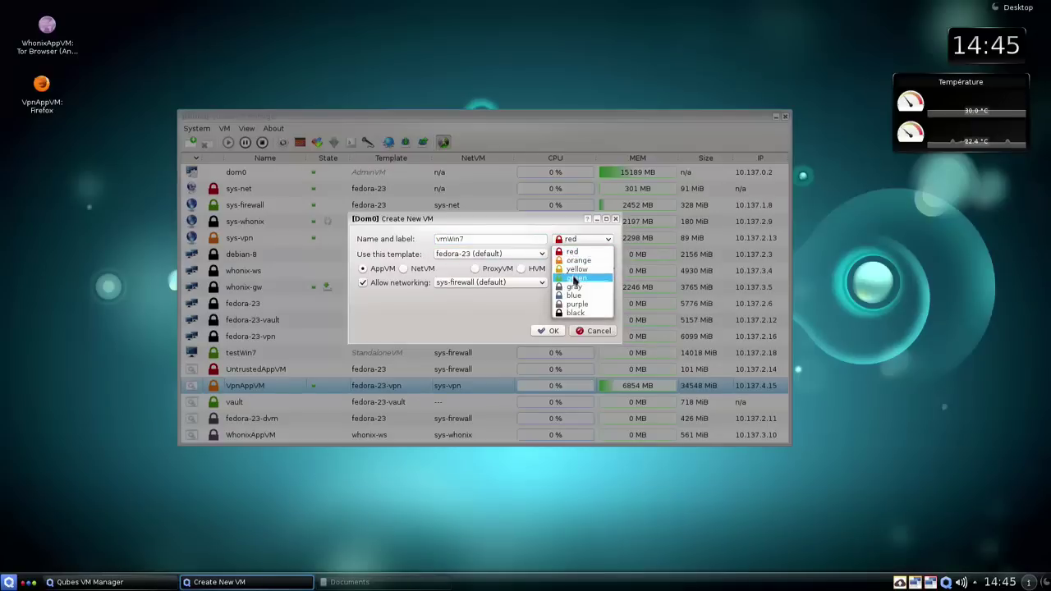
pyautogui.click(576, 277)
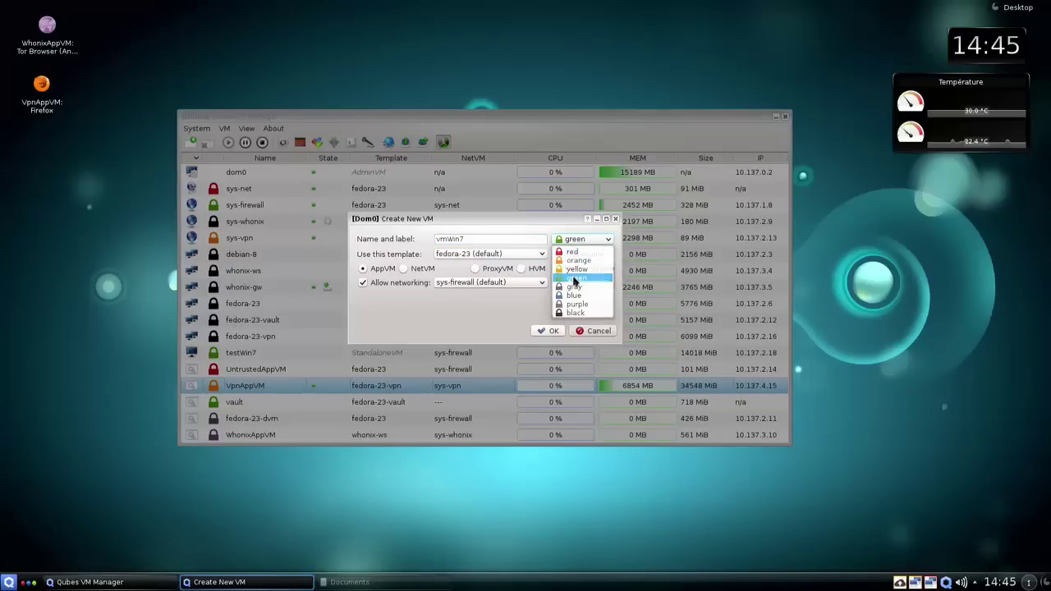
pyautogui.click(521, 269)
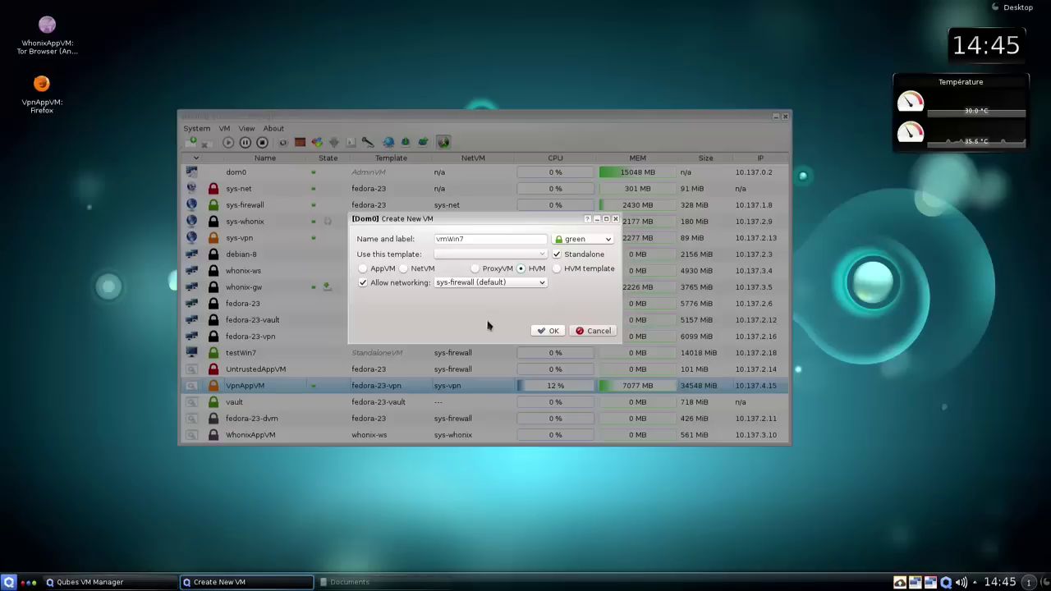
pyautogui.click(545, 331)
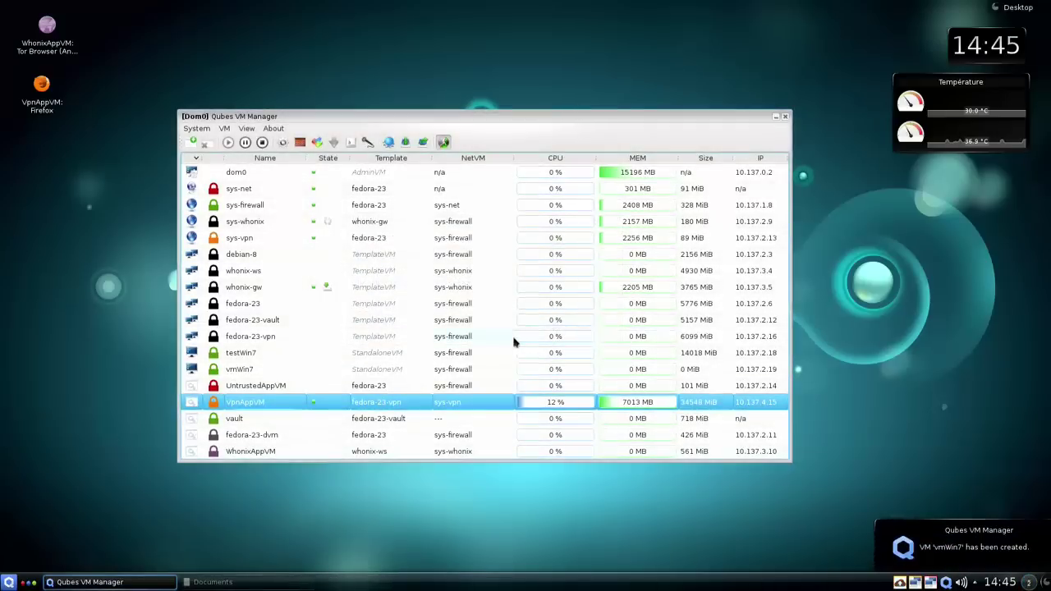
# - Open the settings of vmWin7 and set its private storage maximum size to 5000 MB
pyautogui.click(270, 371)
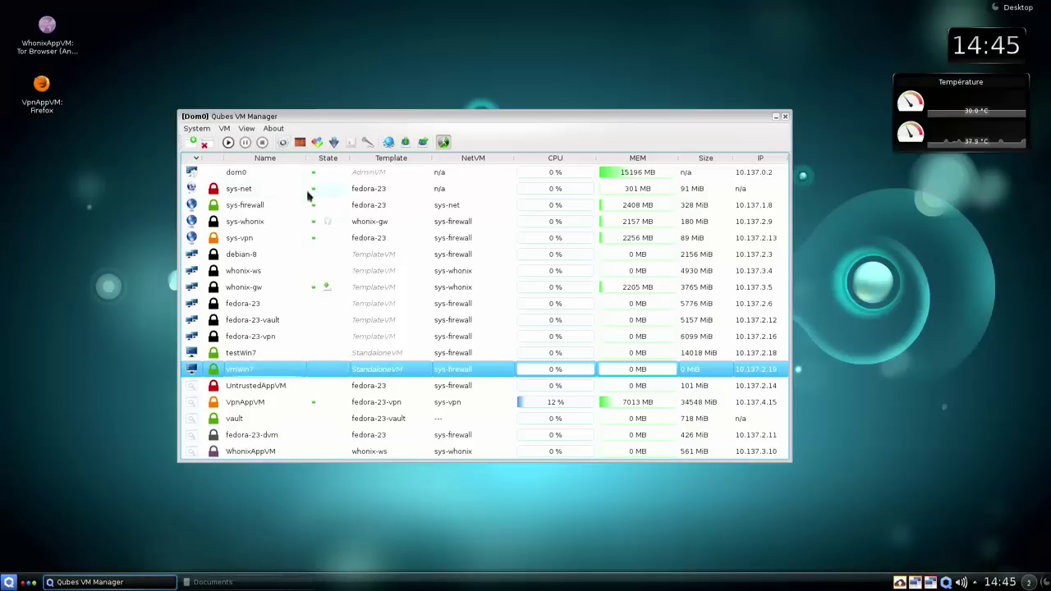
pyautogui.click(283, 142)
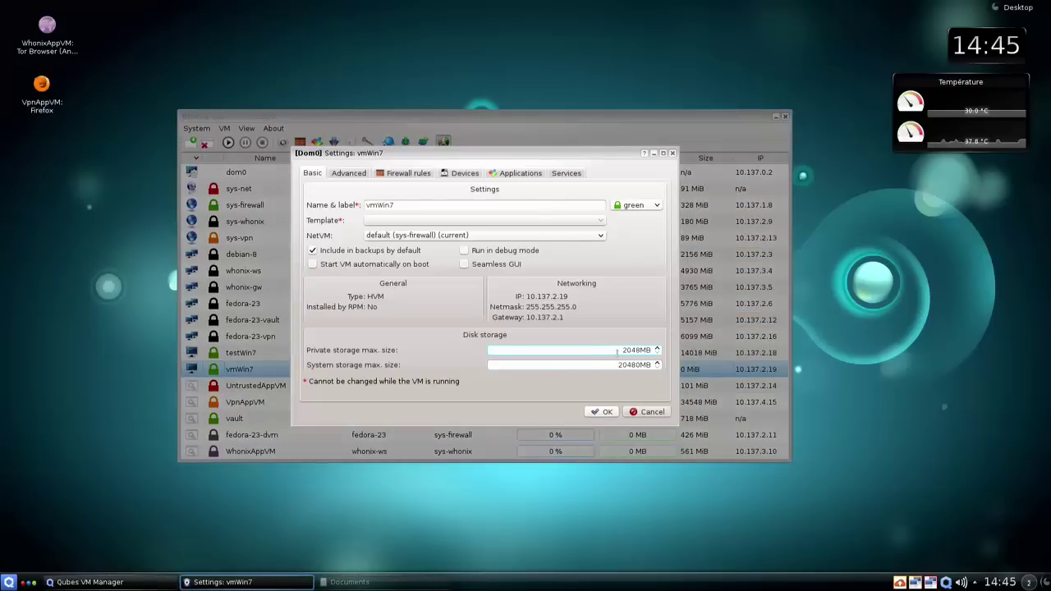
pyautogui.moveTo(622, 350); pyautogui.dragTo(637, 350)
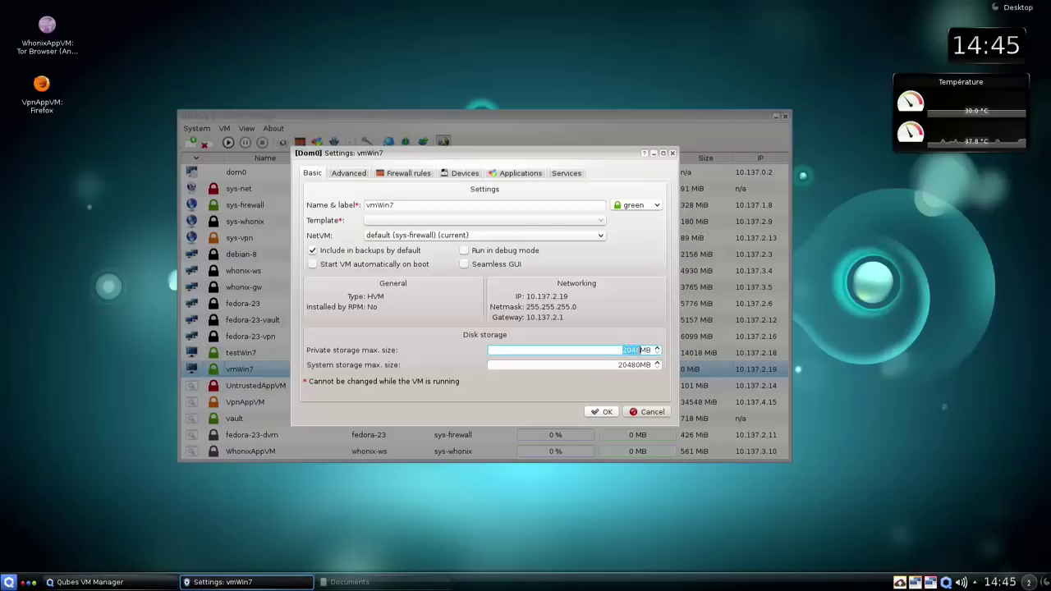
pyautogui.write('5000')
# - Set vmWin7's initial memory to 2000 MB and accept the matching adjustment of the maximum memory
pyautogui.click(351, 174)
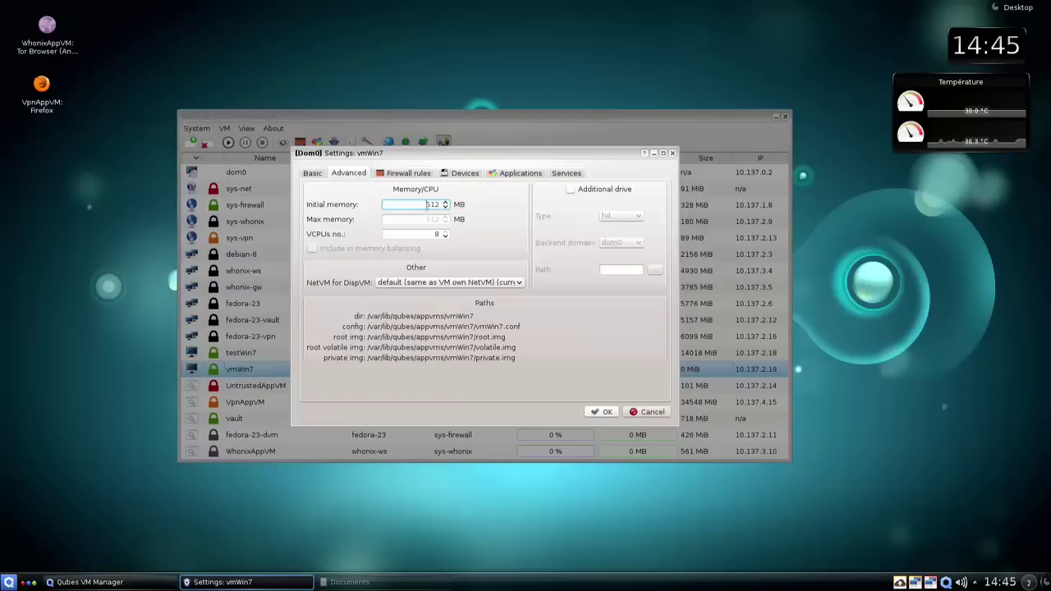
pyautogui.moveTo(428, 205); pyautogui.dragTo(443, 211)
pyautogui.write('2000')
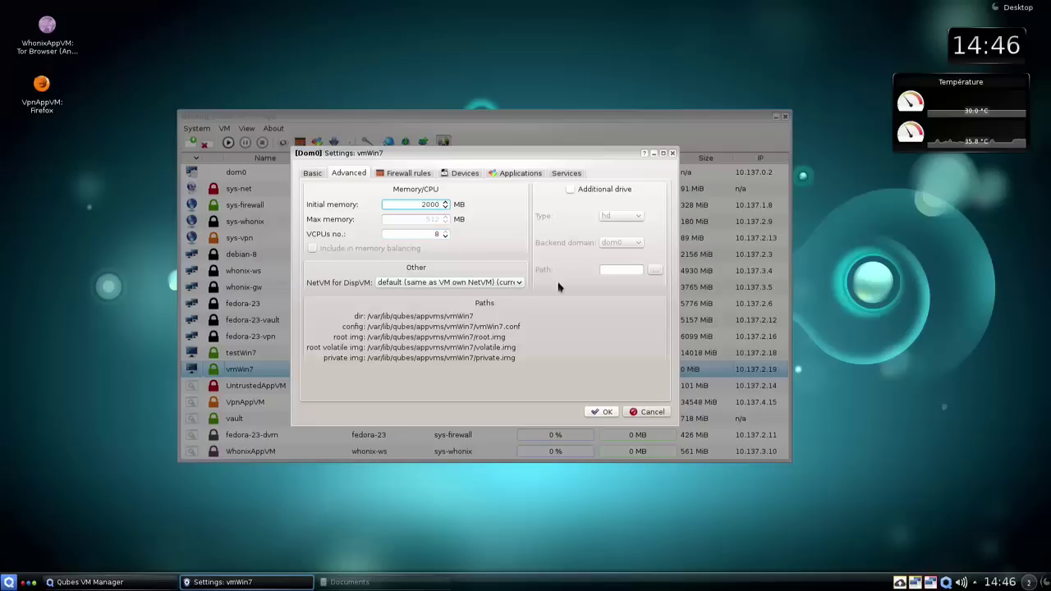
pyautogui.press('Tab')
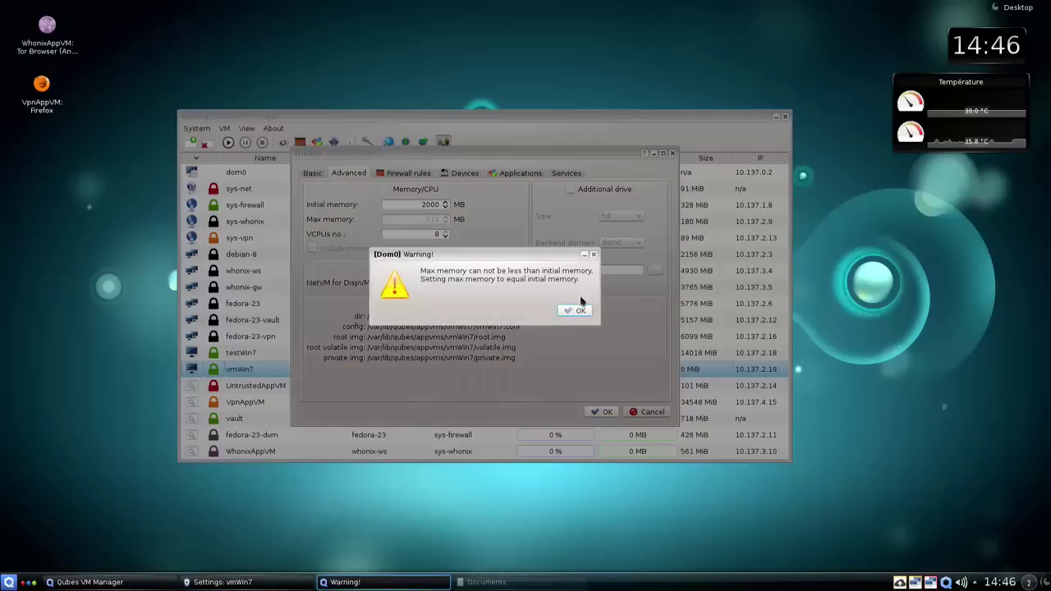
pyautogui.click(573, 313)
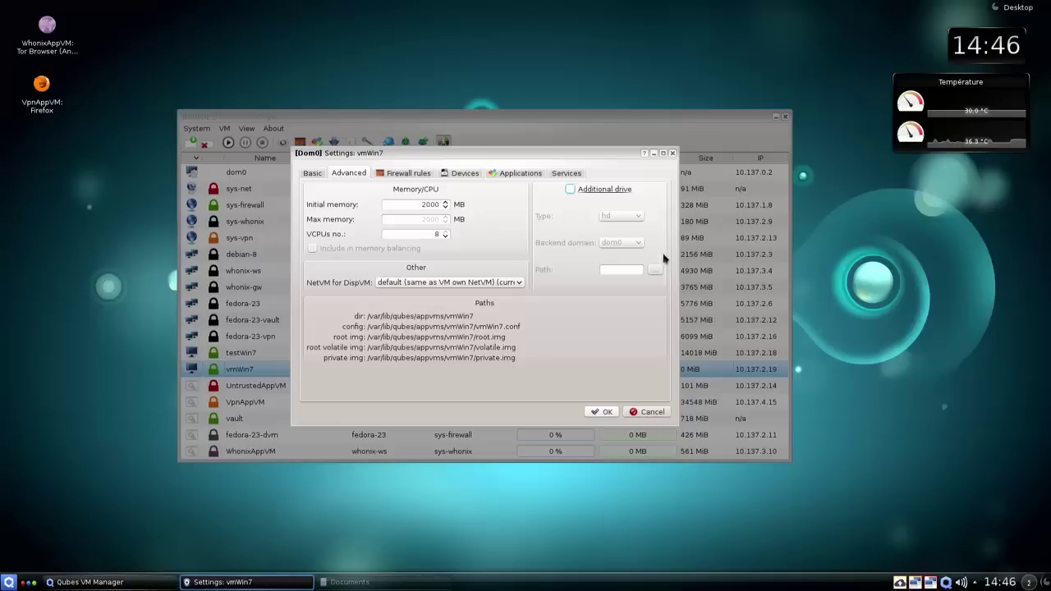
# - Widen the settings window and enable an additional drive of type cdrom with VpnAppVM as backend domain
pyautogui.moveTo(674, 253); pyautogui.dragTo(786, 253)
pyautogui.moveTo(673, 159); pyautogui.dragTo(637, 146)
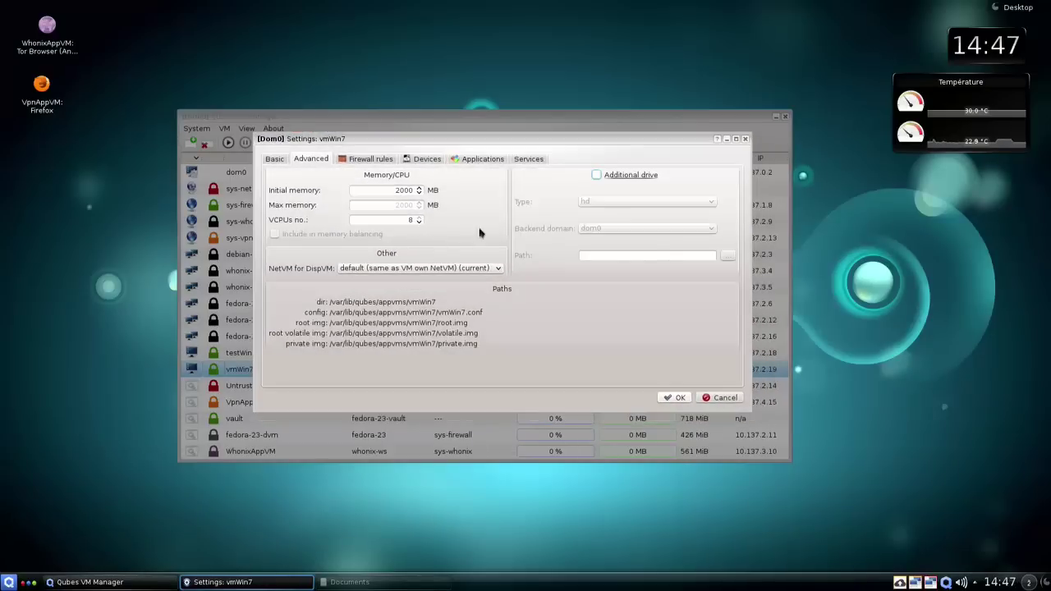
pyautogui.click(596, 177)
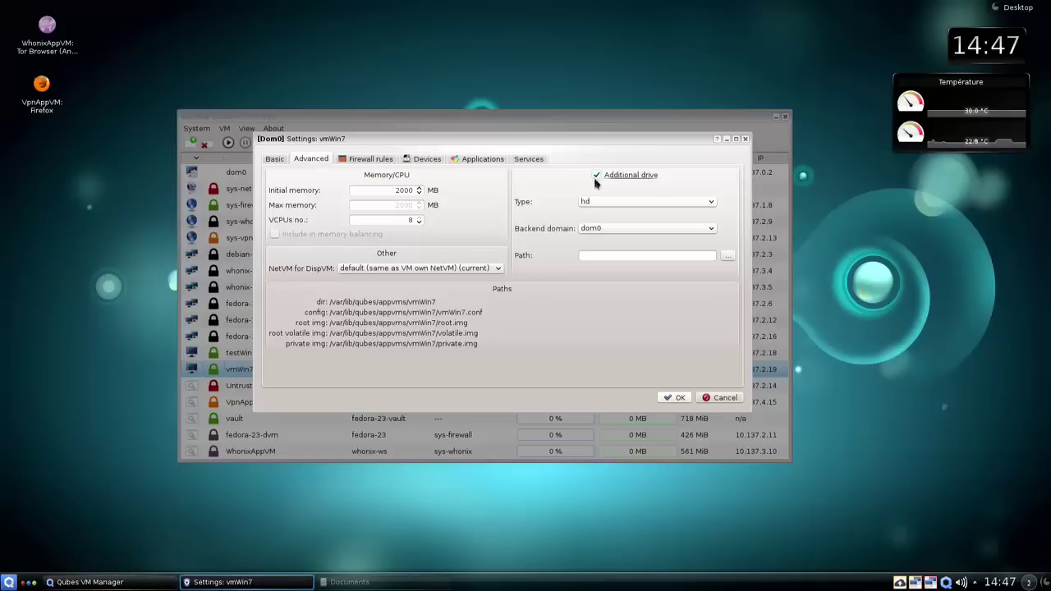
pyautogui.click(588, 205)
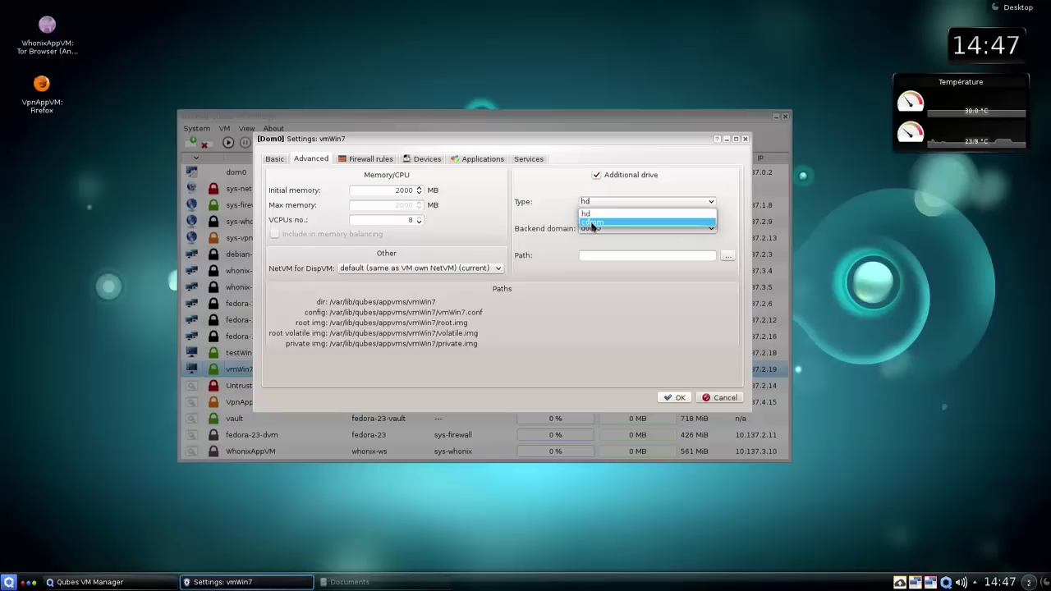
pyautogui.click(592, 222)
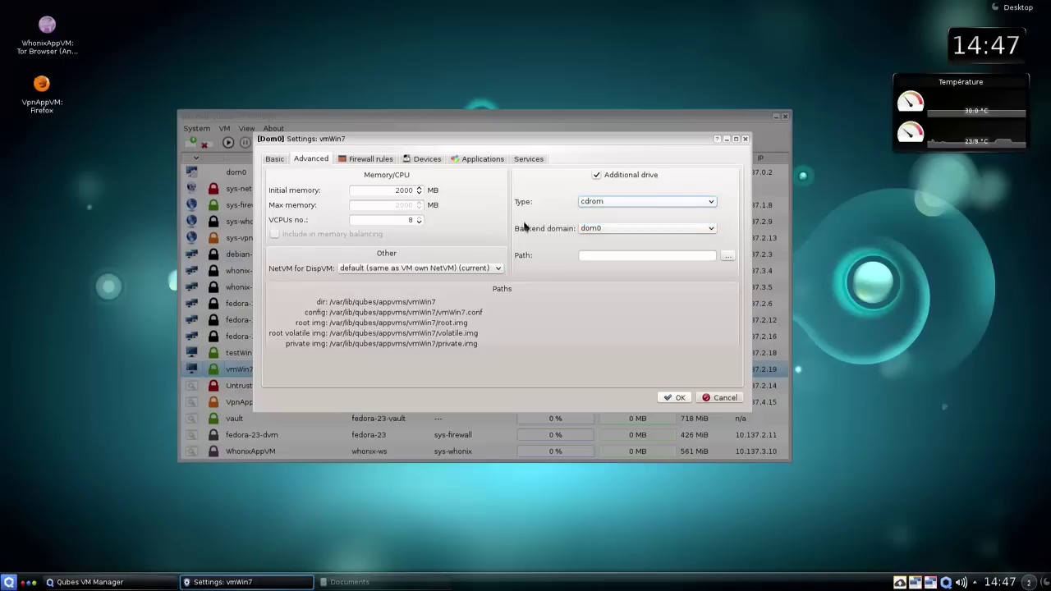
pyautogui.click(592, 230)
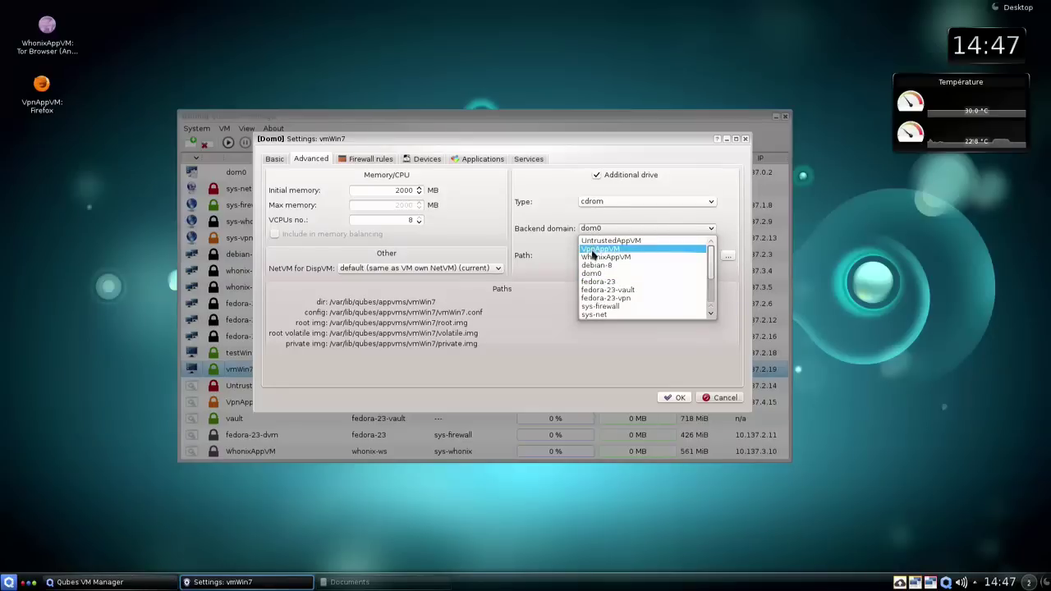
pyautogui.click(592, 250)
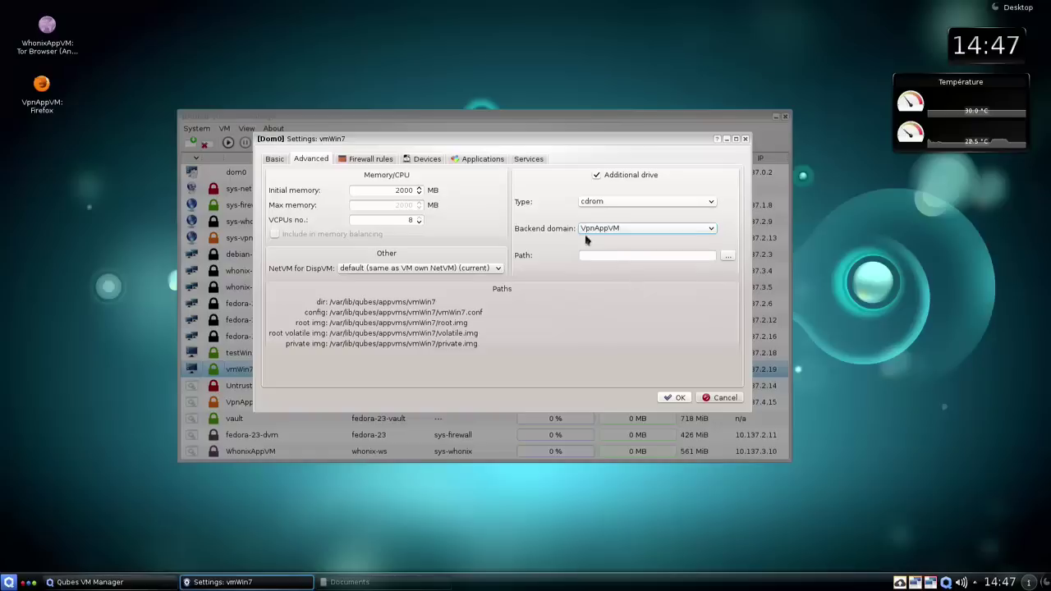
# - Choose windows7.iso from VpnAppVM's recent files as the path of the additional drive
pyautogui.click(726, 258)
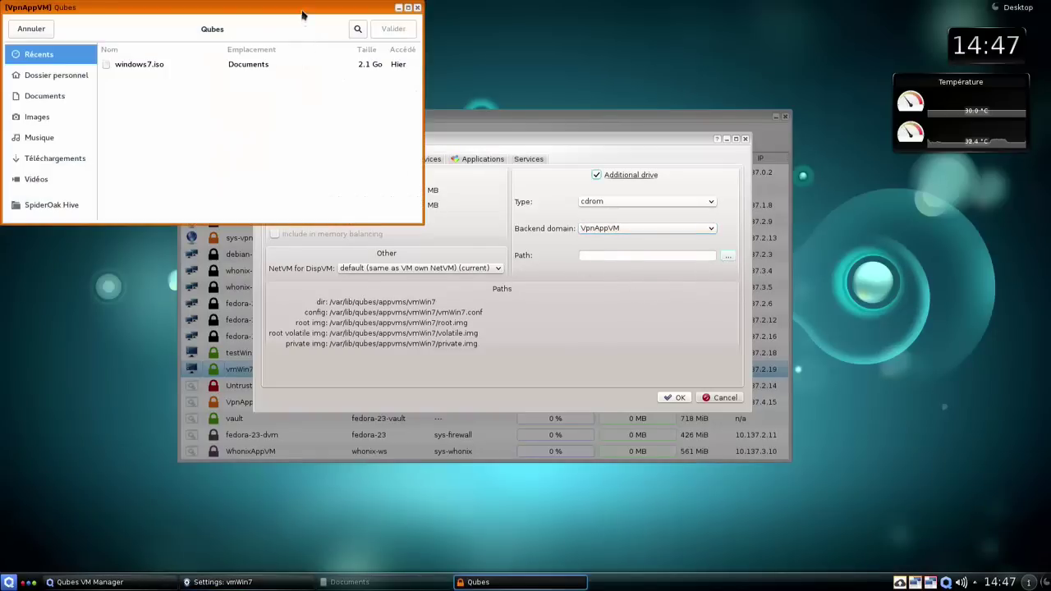
pyautogui.moveTo(302, 15); pyautogui.dragTo(602, 136)
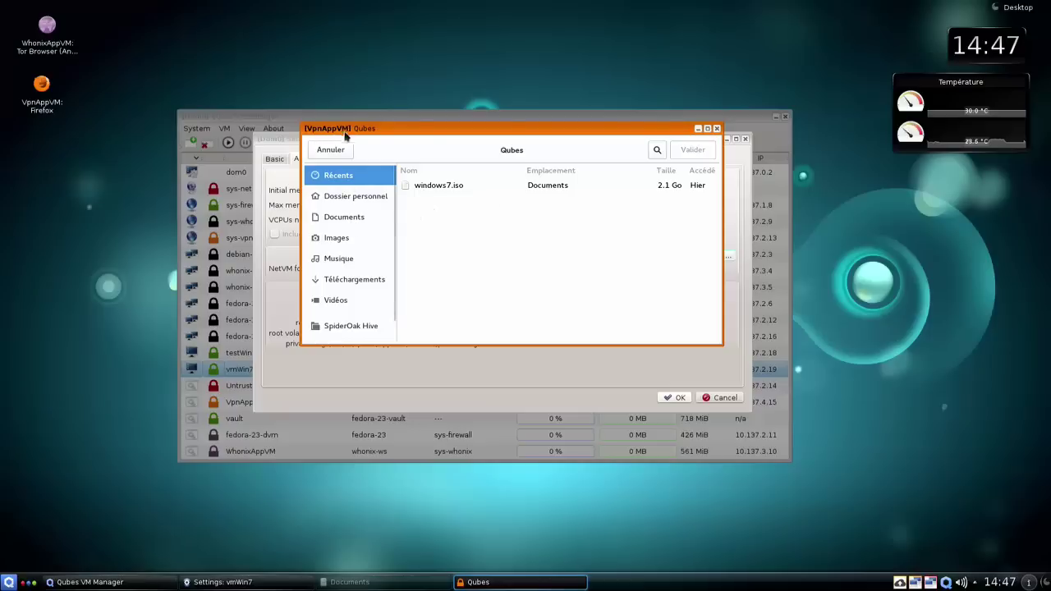
pyautogui.click(435, 189)
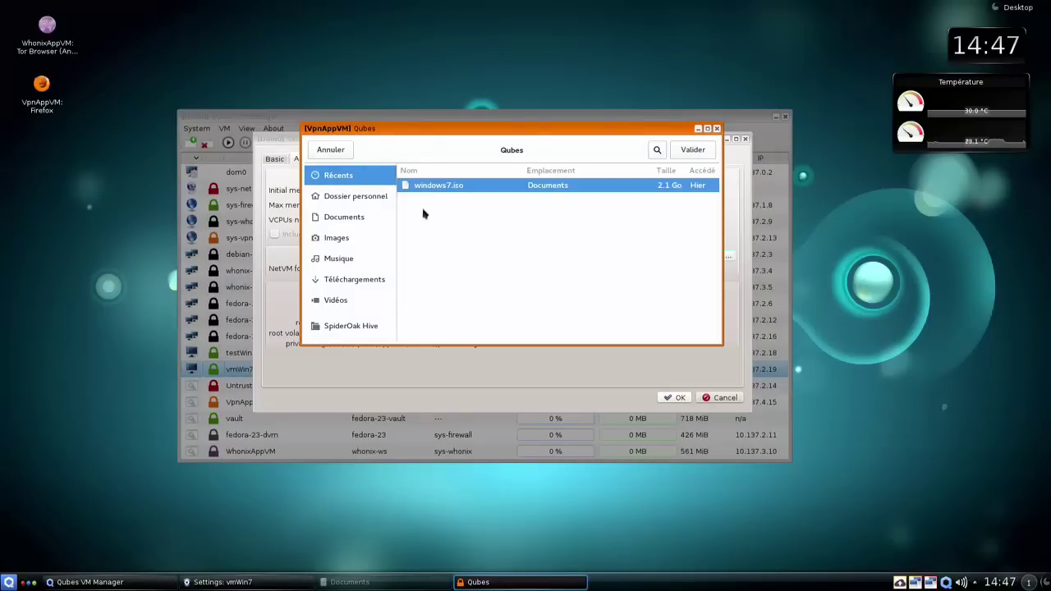
pyautogui.click(700, 152)
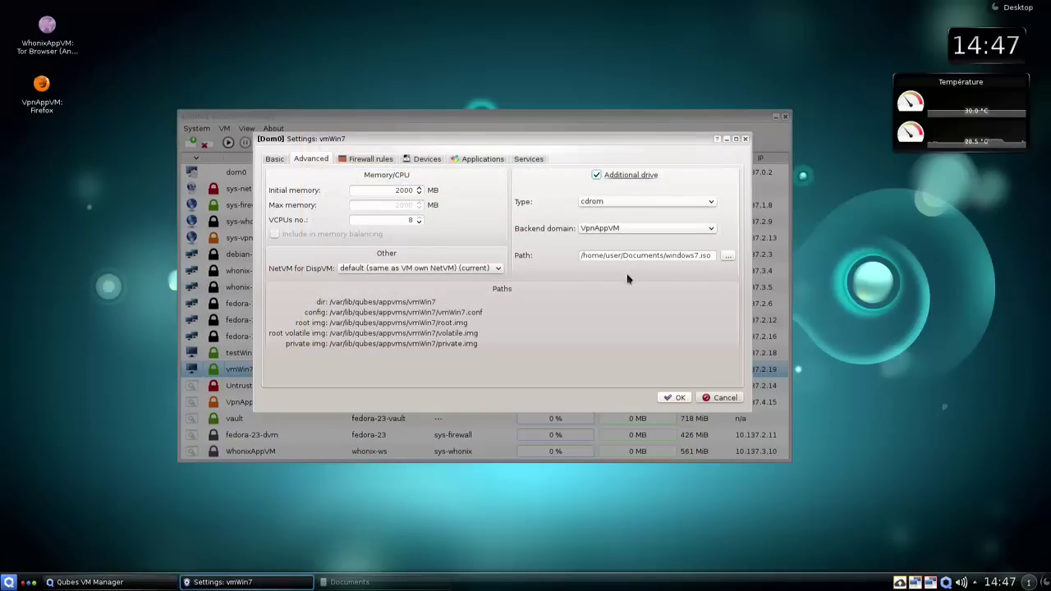
# - Review vmWin7's firewall rules, devices, applications and services, and save the settings
pyautogui.click(369, 160)
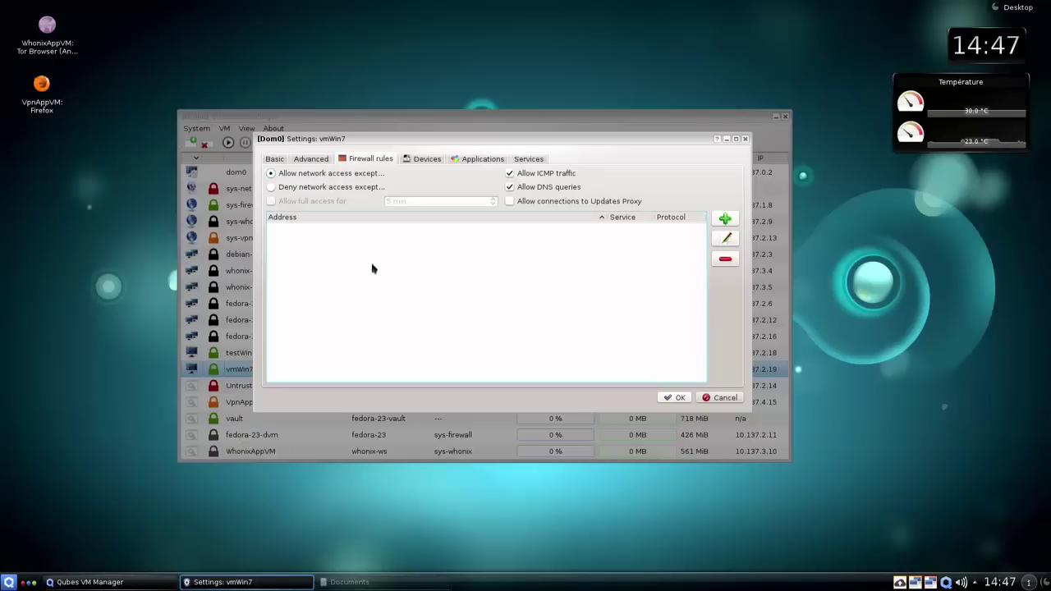
pyautogui.click(426, 163)
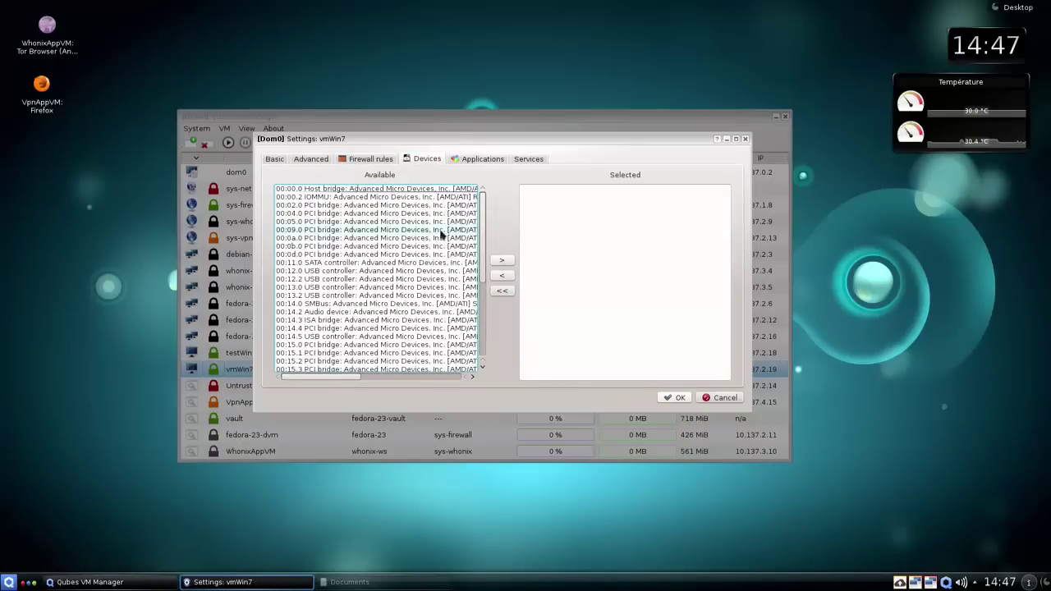
pyautogui.click(480, 162)
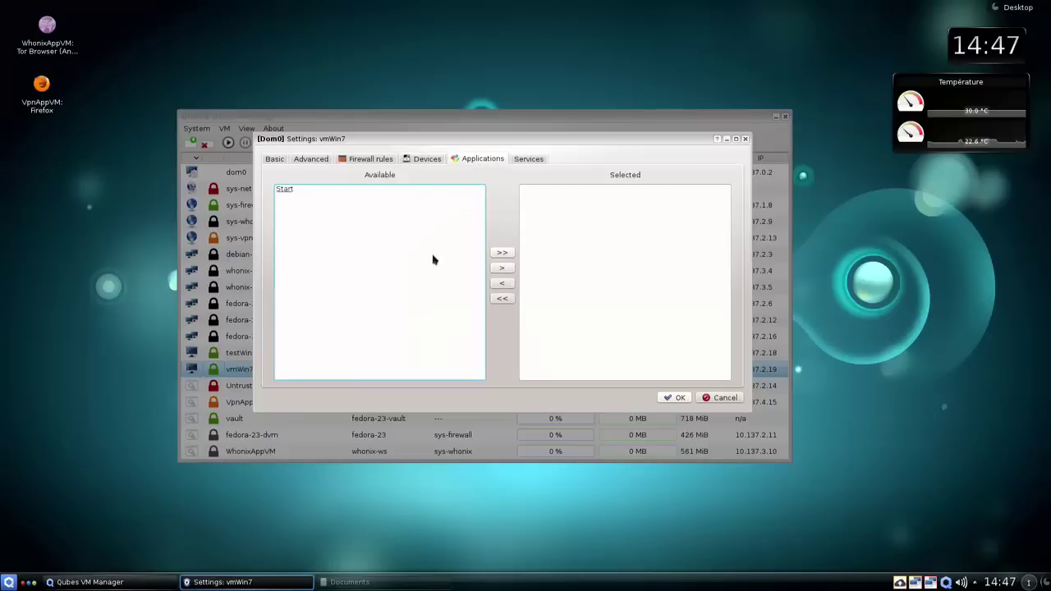
pyautogui.click(523, 163)
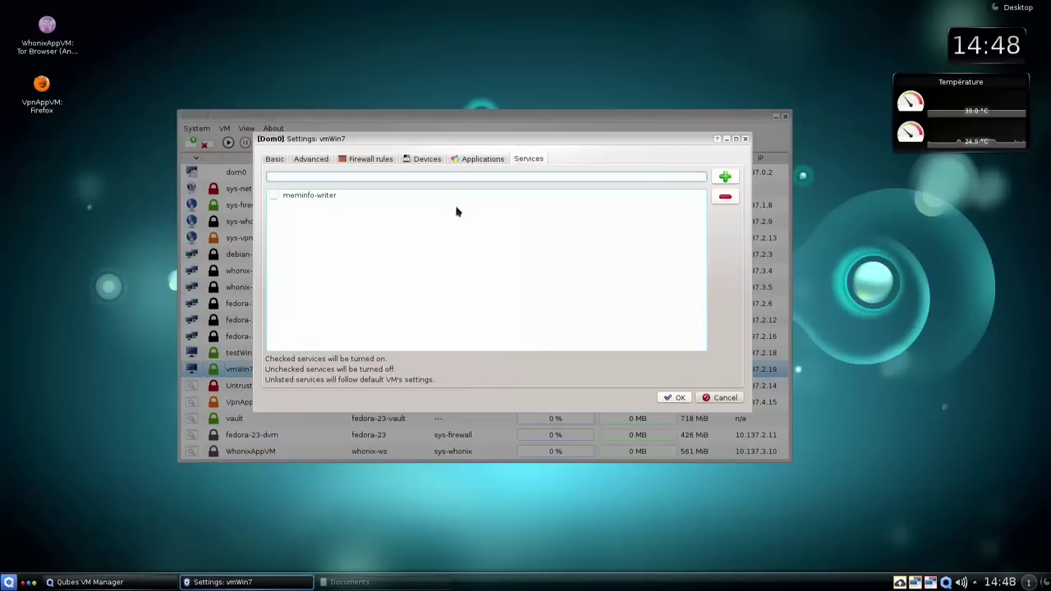
pyautogui.click(276, 160)
pyautogui.click(678, 398)
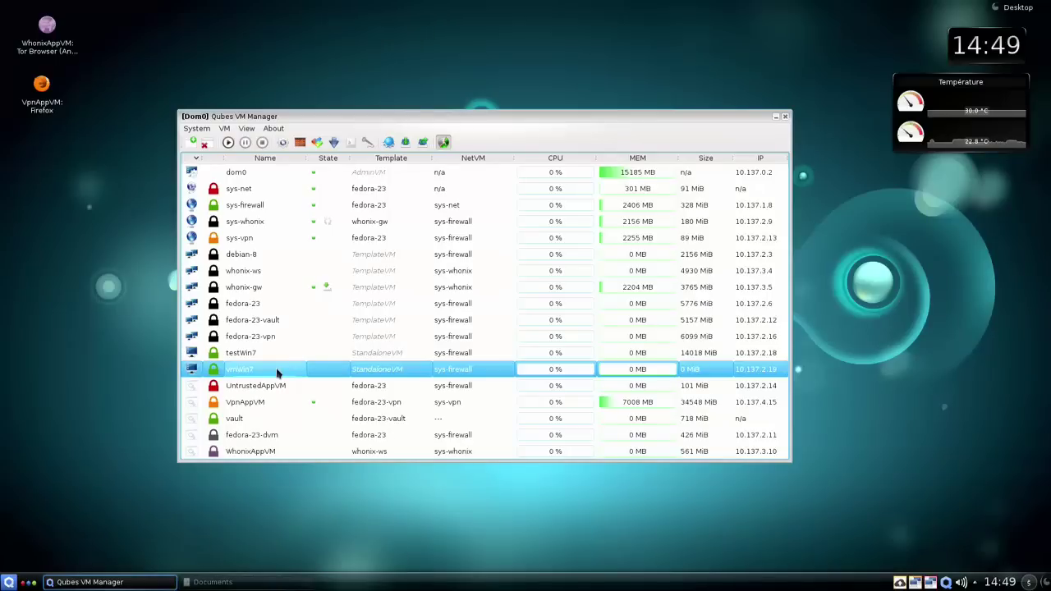
# - Start vmWin7, centre its window and launch the Windows 7 installation from the setup screen
pyautogui.click(229, 144)
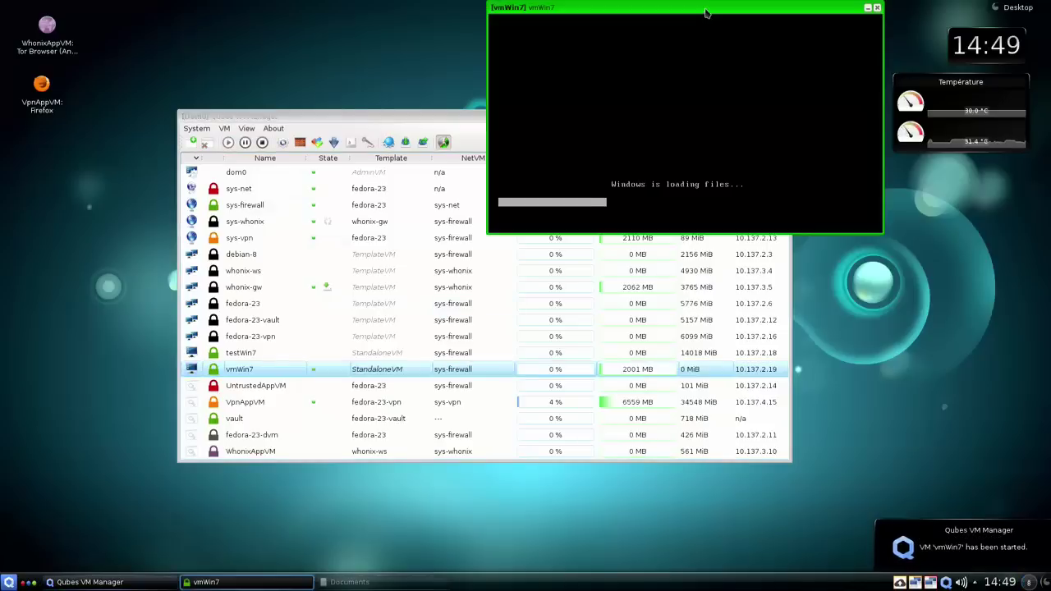
pyautogui.moveTo(706, 12); pyautogui.dragTo(486, 136)
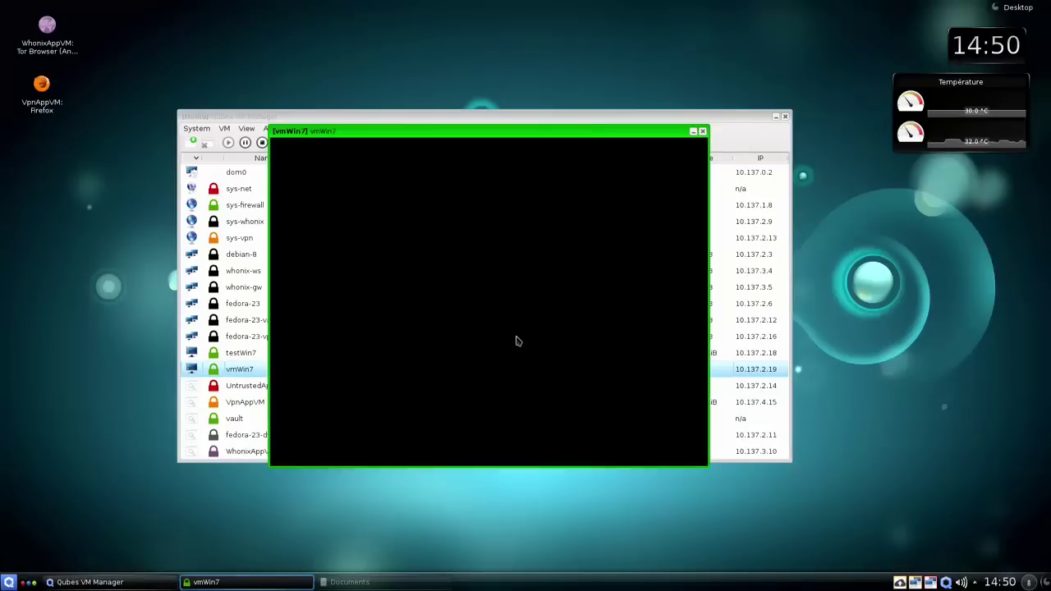
pyautogui.click(625, 411)
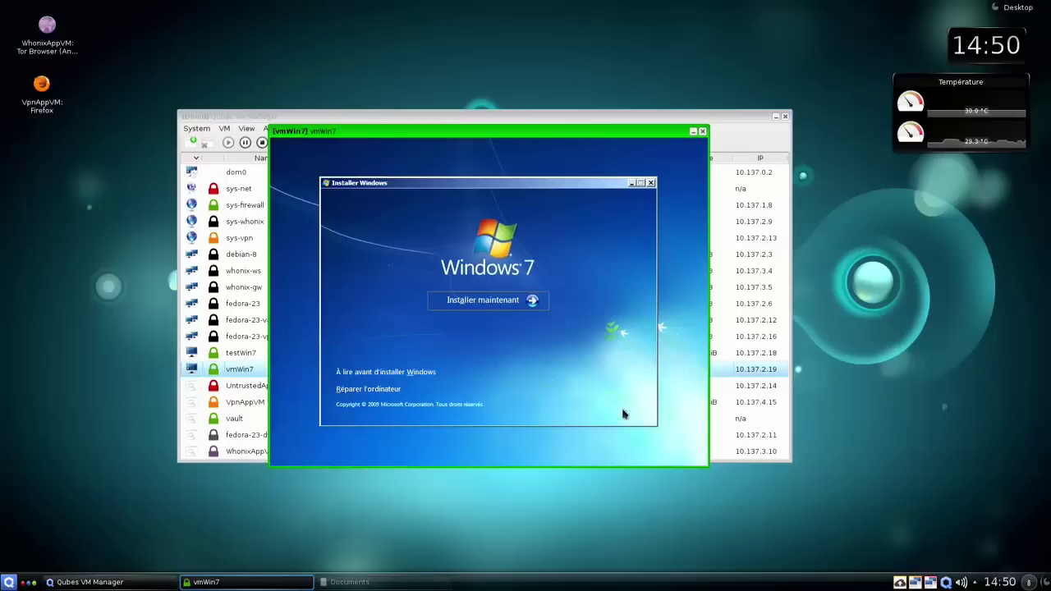
pyautogui.click(533, 301)
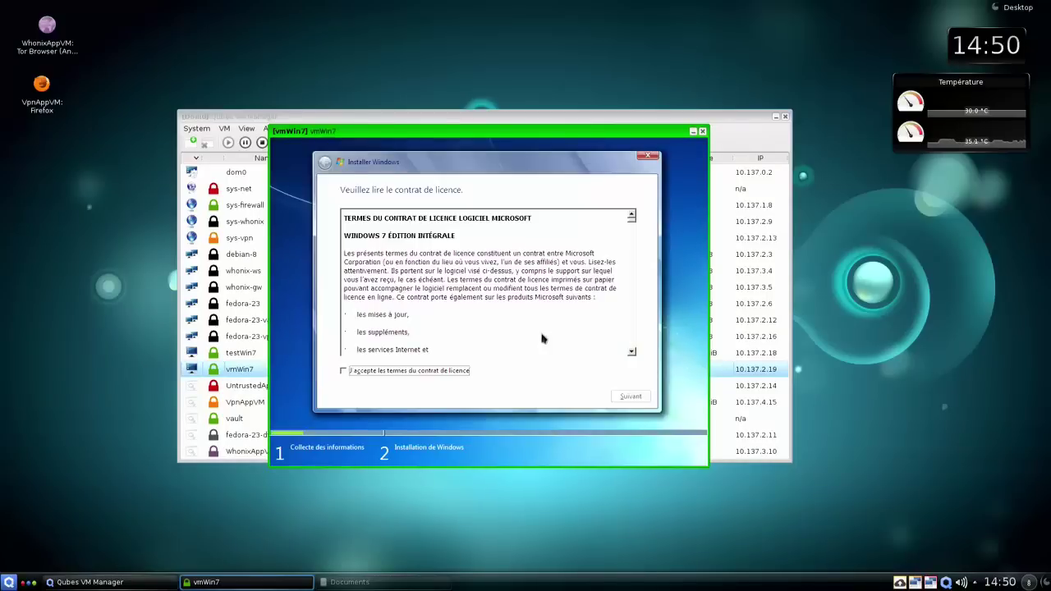
# - Accept the licence terms and start a custom installation of Windows on the unallocated space of disk 0
pyautogui.click(448, 368)
pyautogui.click(628, 396)
pyautogui.click(454, 303)
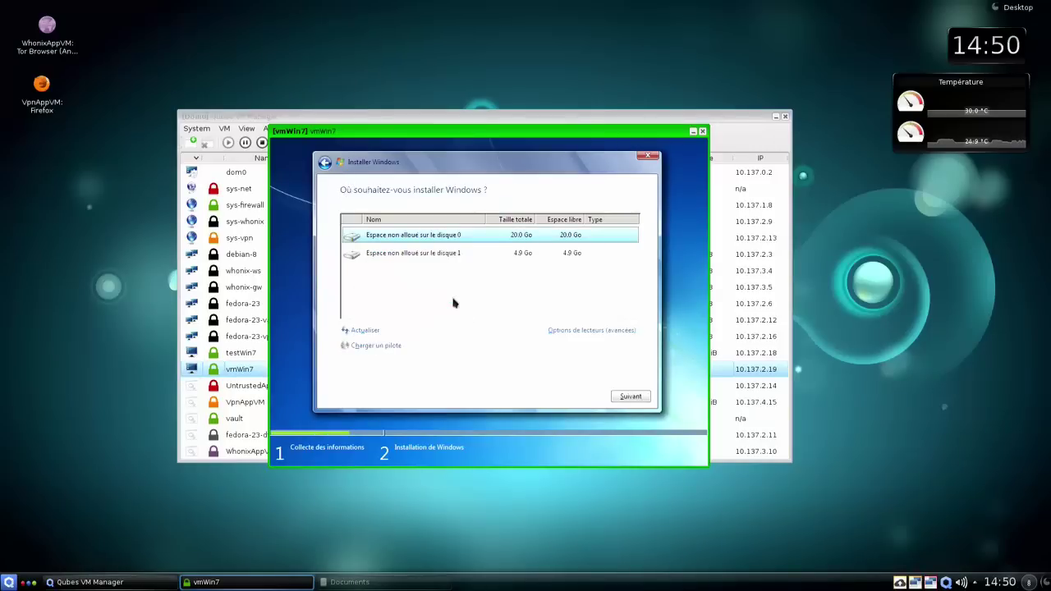
pyautogui.click(632, 397)
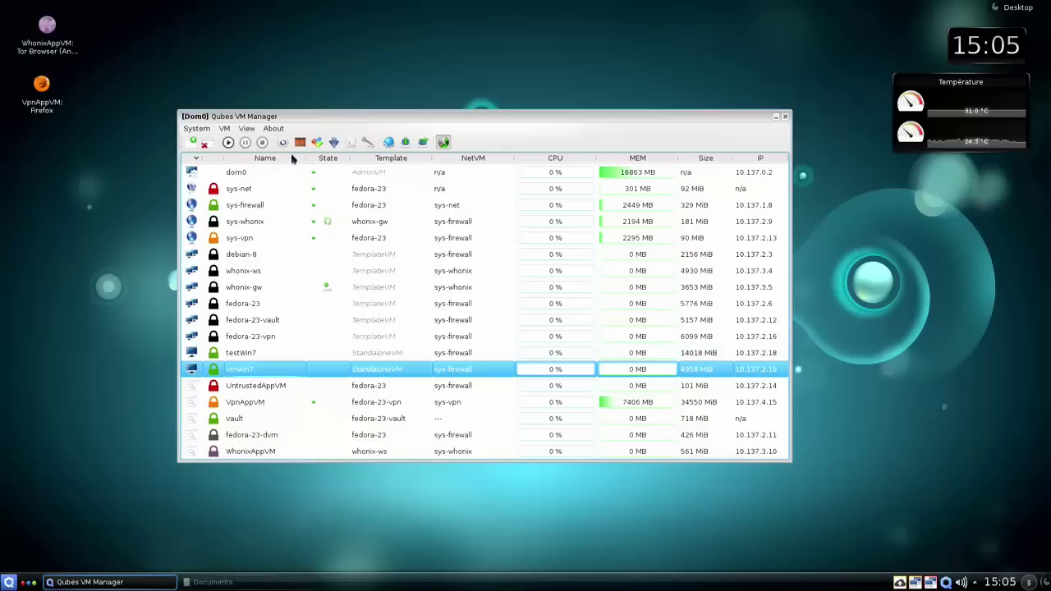
# - Disable the additional drive in vmWin7's advanced settings and save the change
pyautogui.click(284, 144)
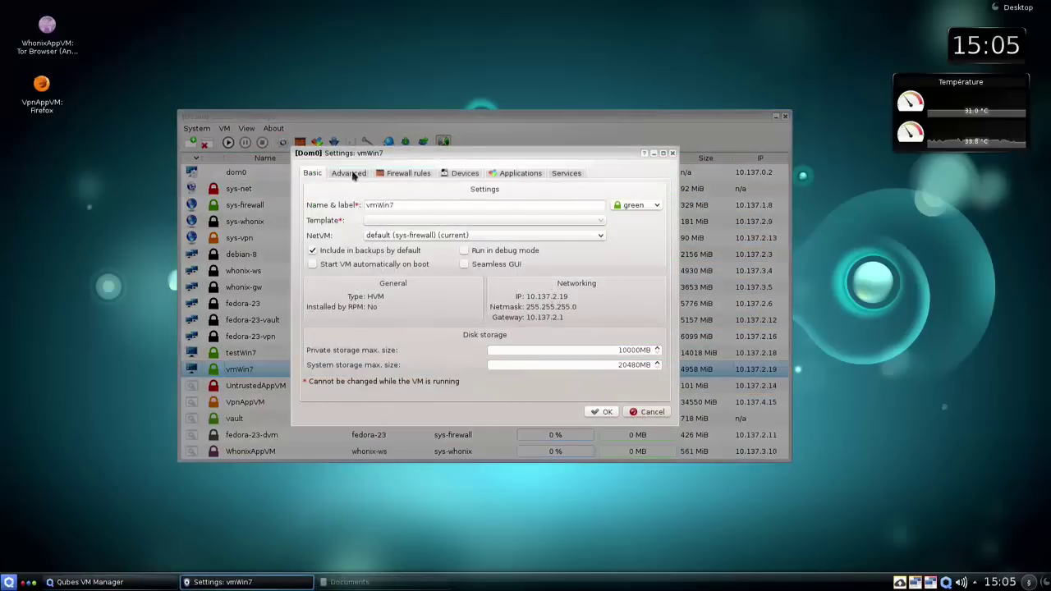
pyautogui.click(345, 174)
pyautogui.click(571, 189)
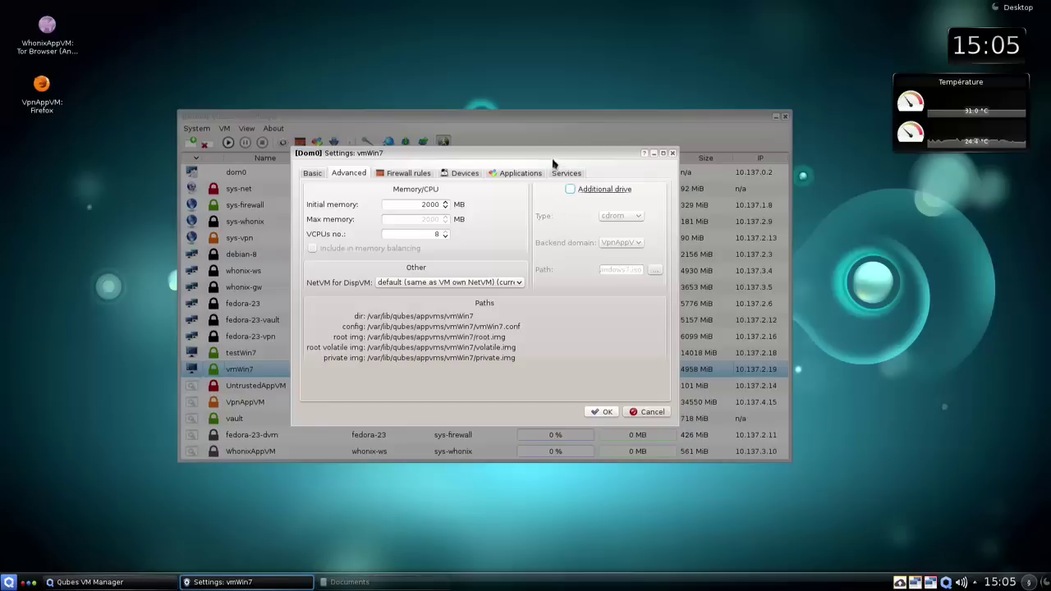
pyautogui.moveTo(553, 158); pyautogui.dragTo(573, 158)
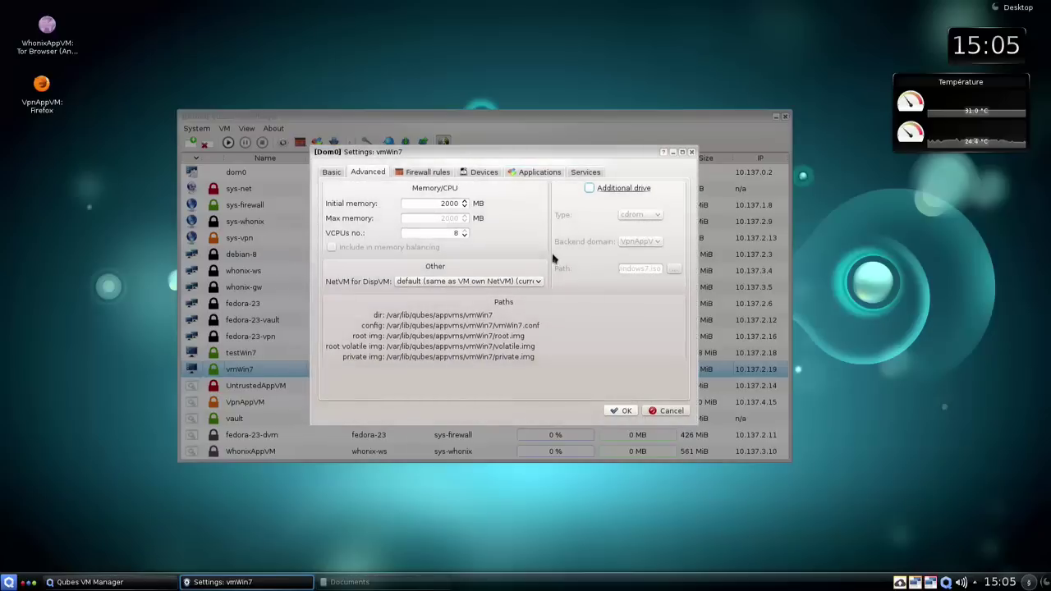
pyautogui.click(617, 410)
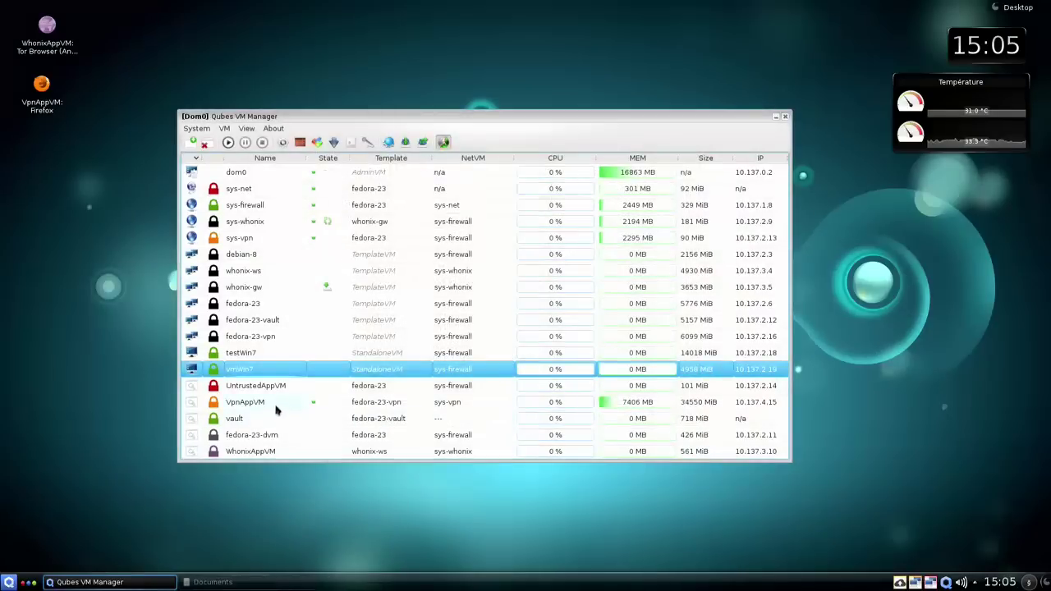
# - Shut down VpnAppVM, confirm the power-down, and select vmWin7 in the VM list
pyautogui.click(276, 409)
pyautogui.click(262, 142)
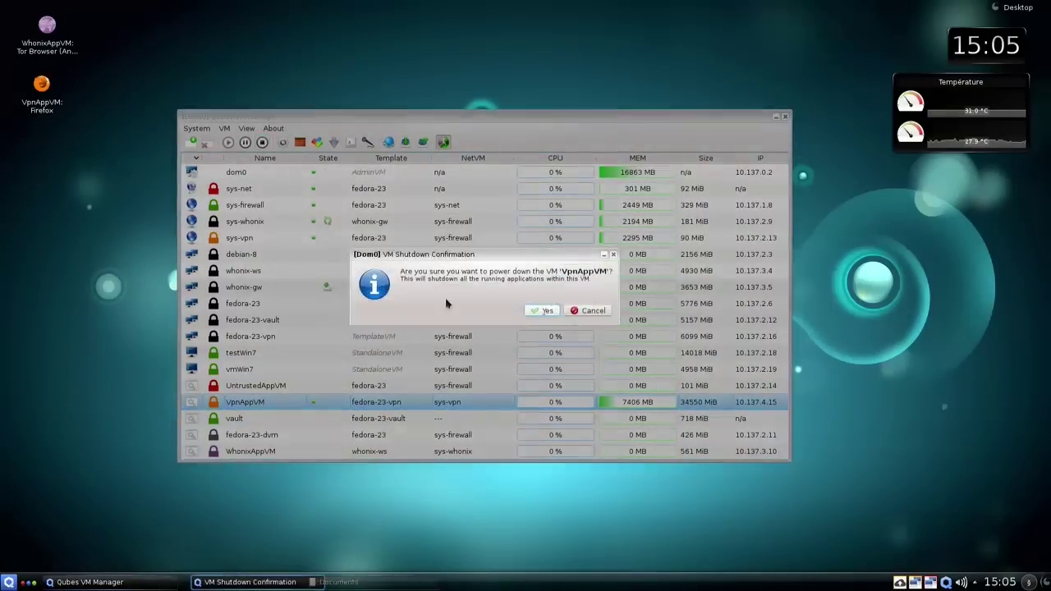
pyautogui.click(543, 310)
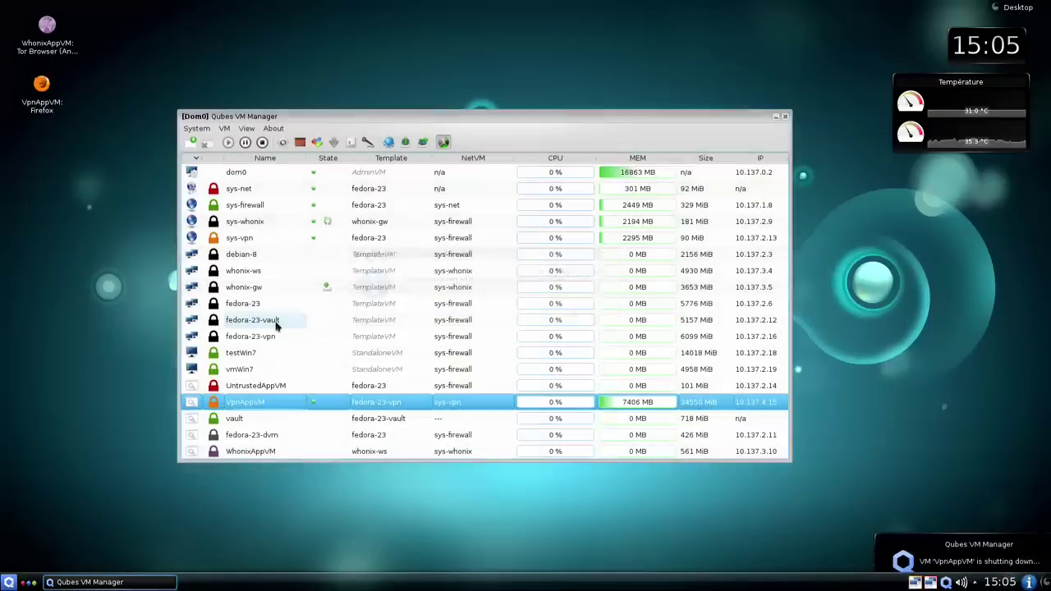
pyautogui.click(271, 368)
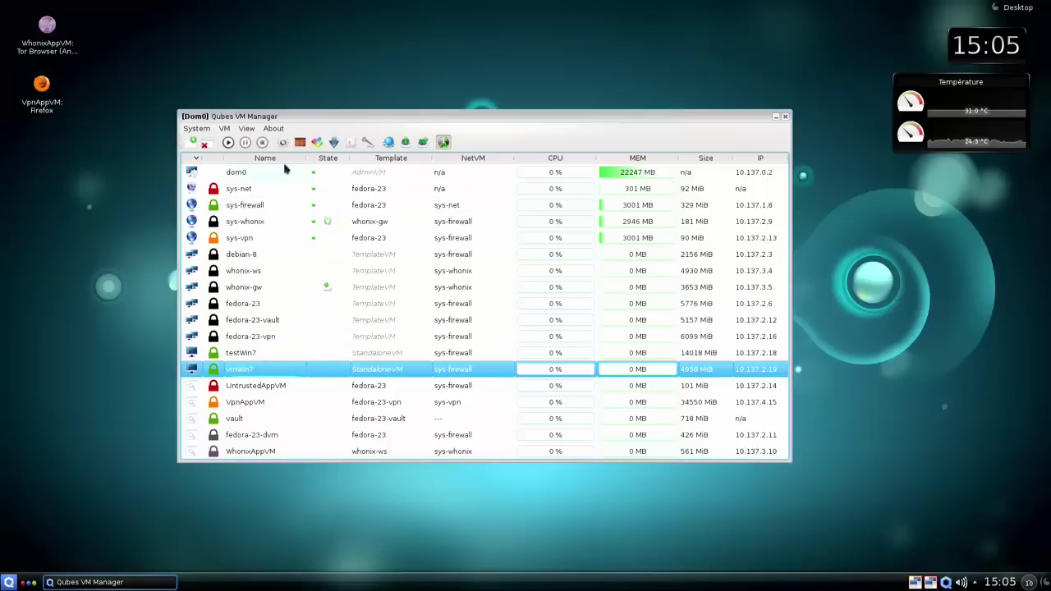
# - Start vmWin7 again after each installer shutdown and move its window towards the middle of the desktop
pyautogui.click(229, 143)
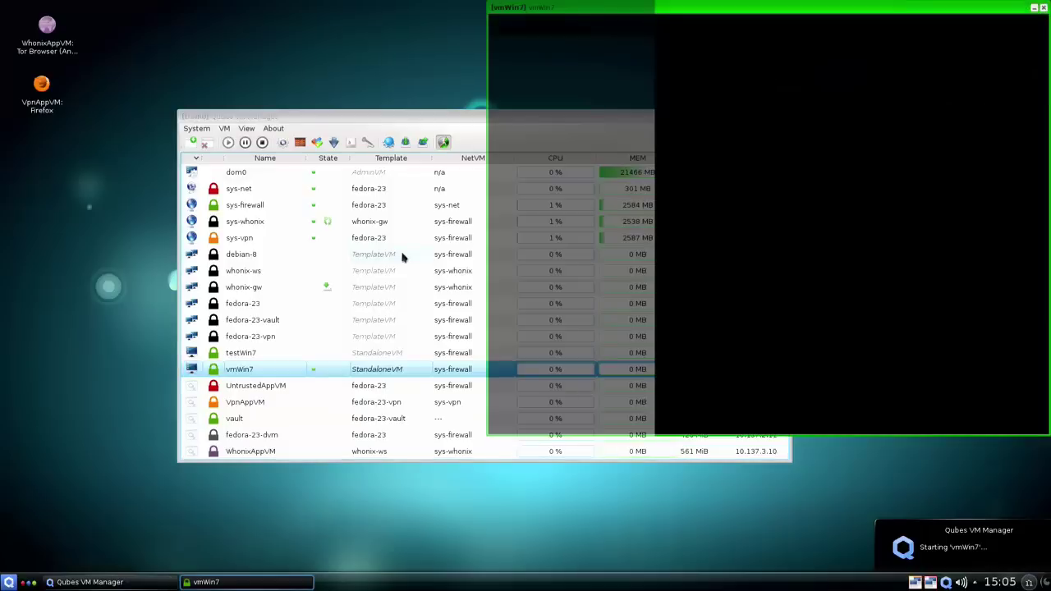
pyautogui.moveTo(786, 15); pyautogui.dragTo(542, 53)
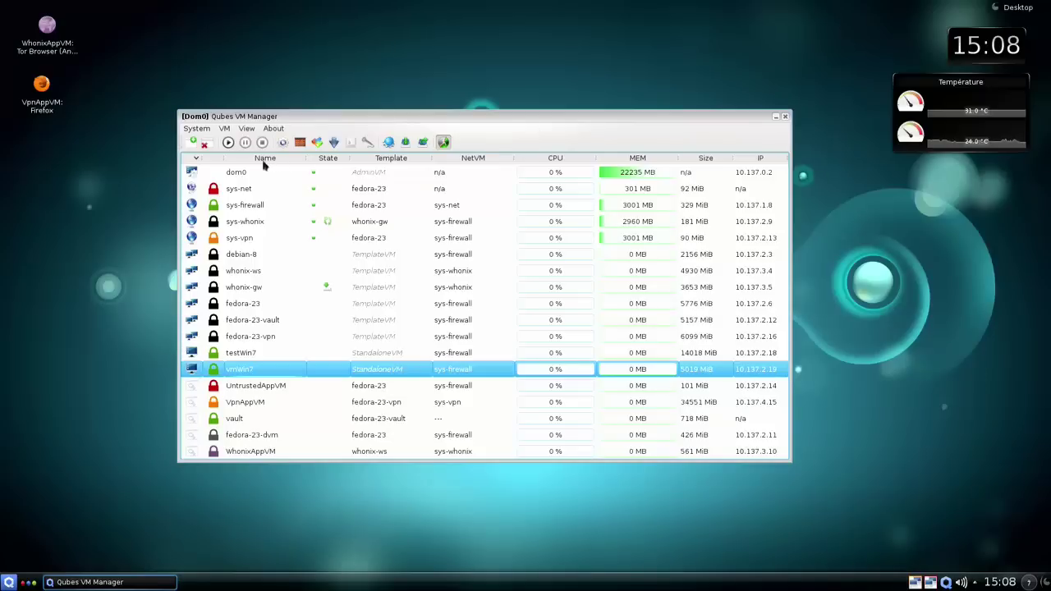
pyautogui.click(229, 143)
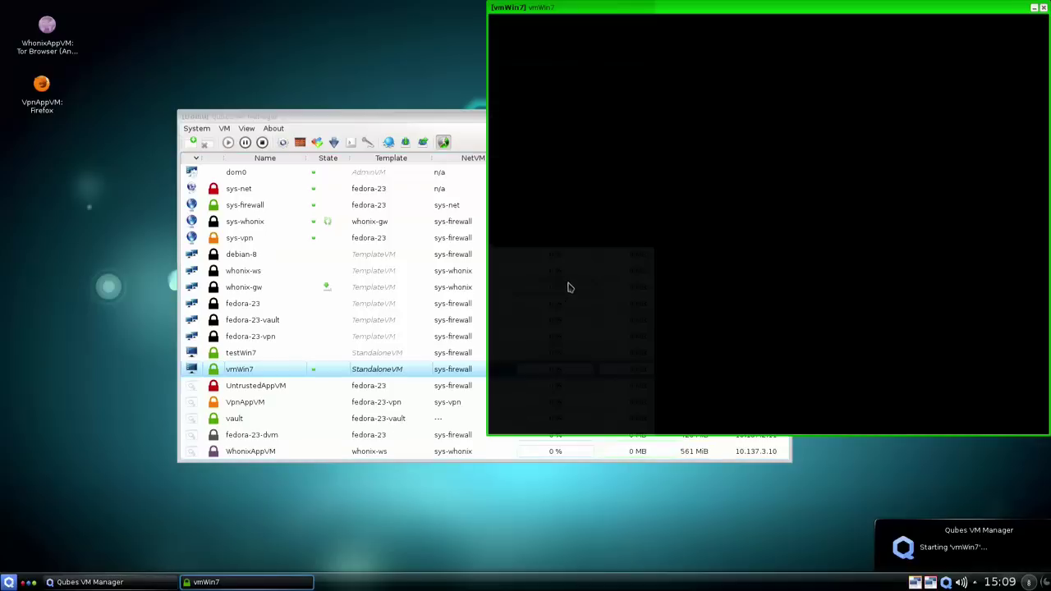
pyautogui.moveTo(801, 7); pyautogui.dragTo(542, 41)
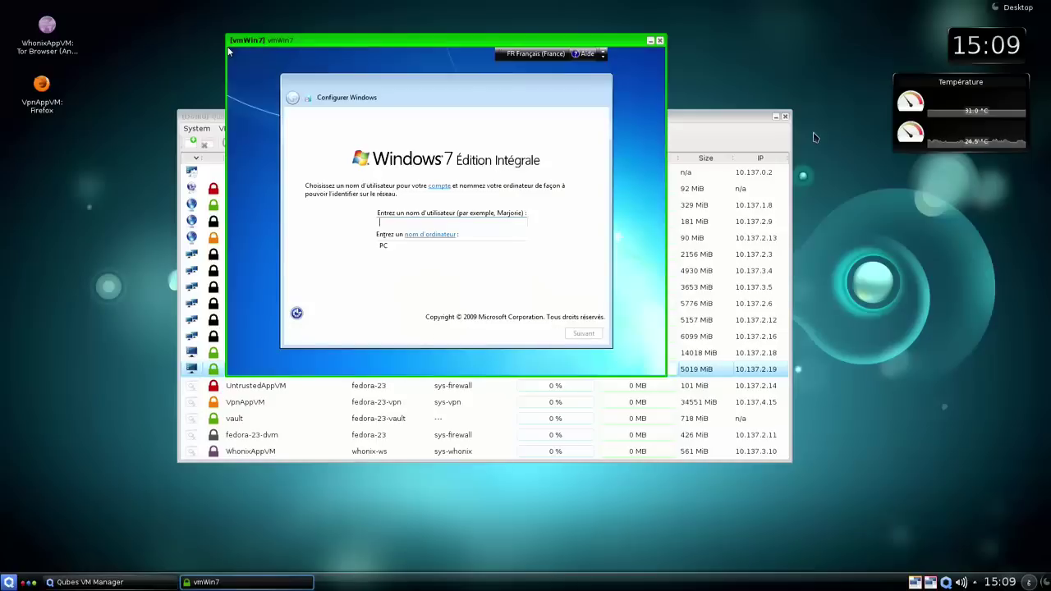
# - Enter the user name for the Windows account, and continue with the password and product key left blank
pyautogui.write('Eric')
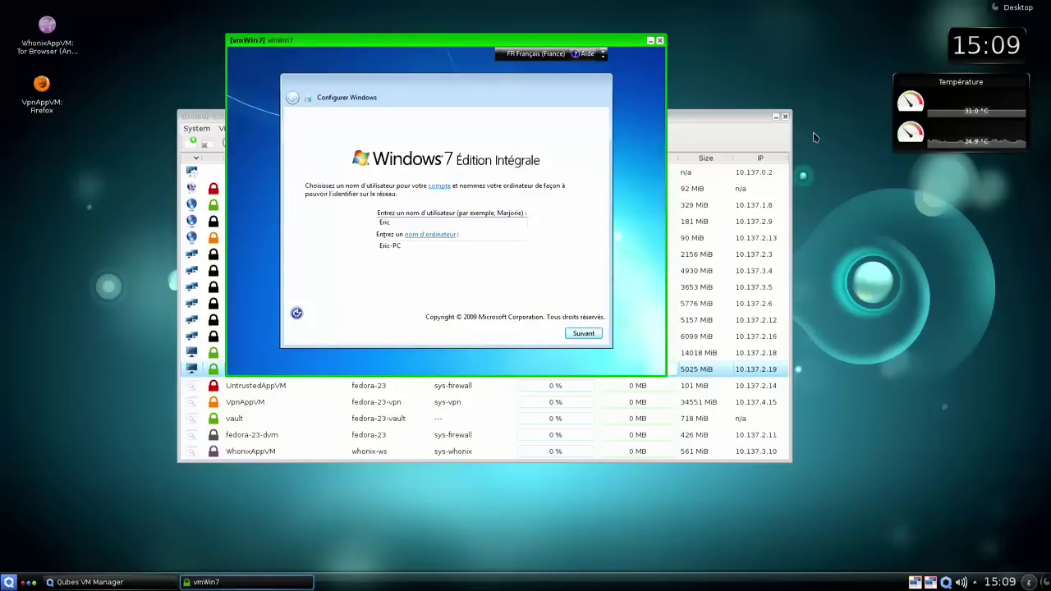
pyautogui.click(598, 333)
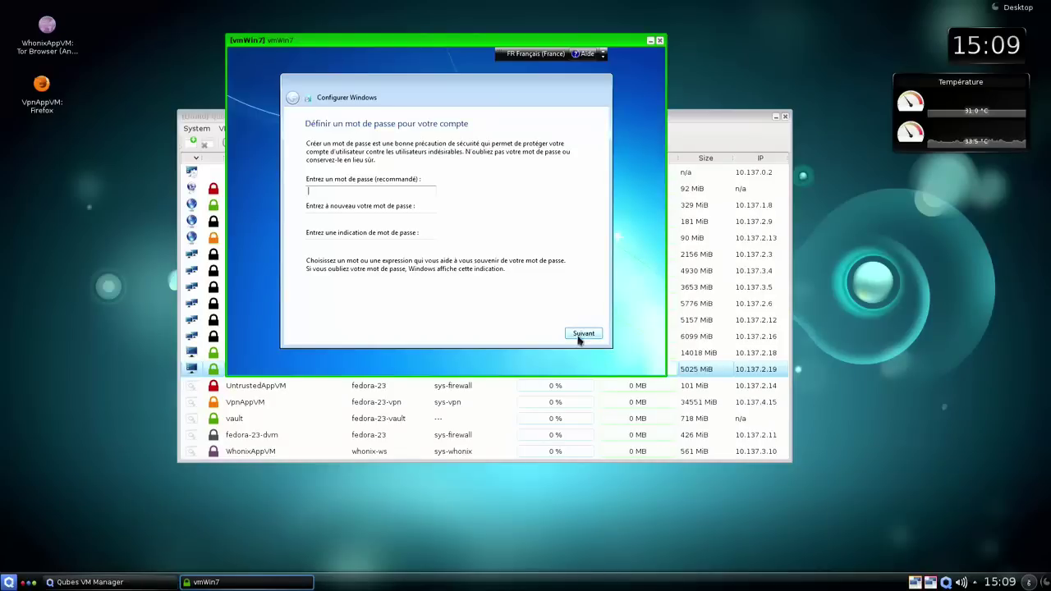
pyautogui.click(580, 336)
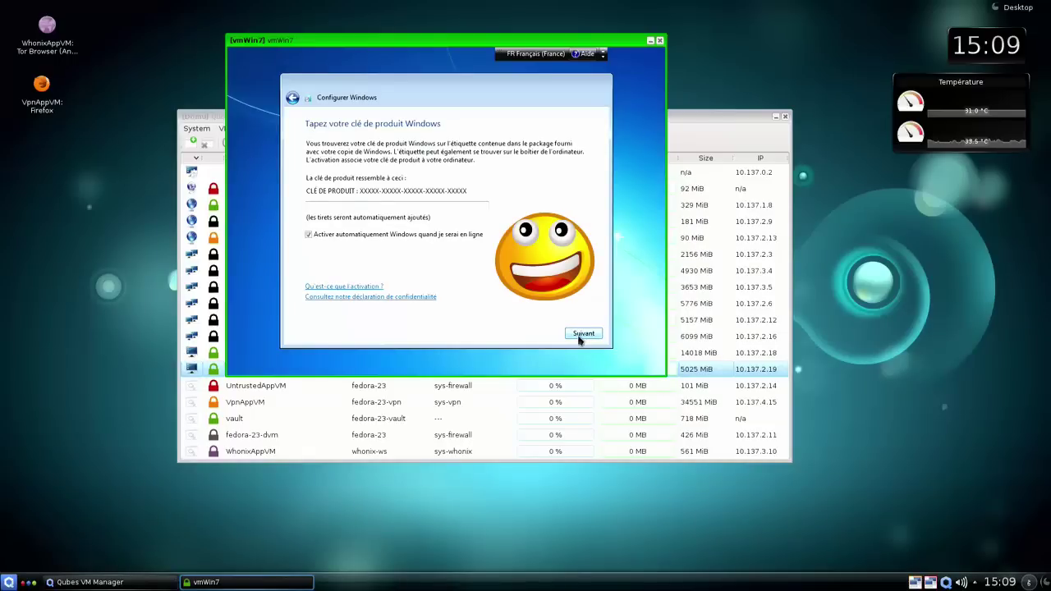
pyautogui.click(579, 337)
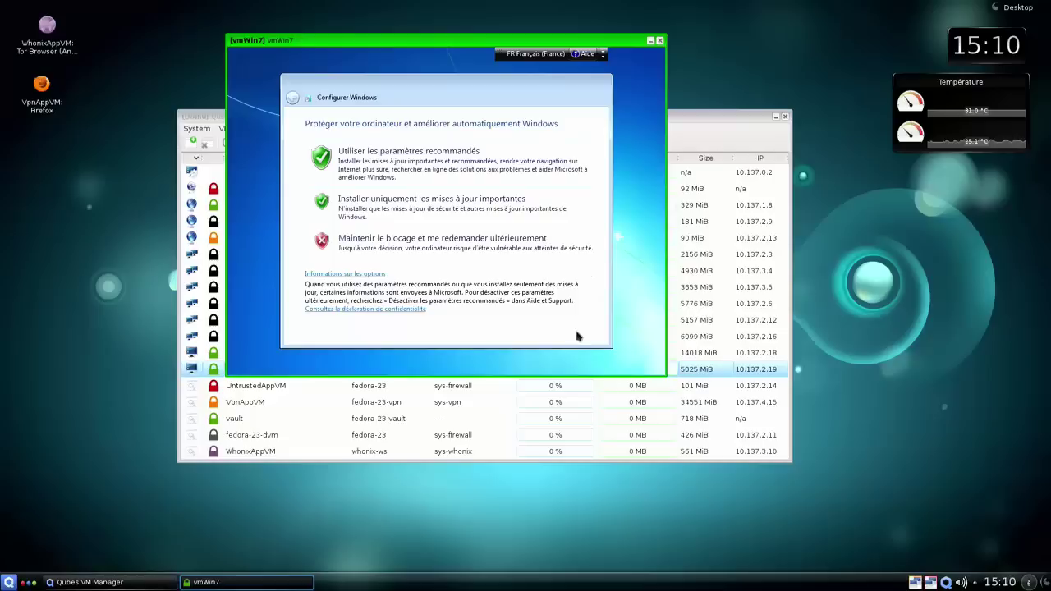
# - Postpone the Windows update choice, set the clock's hour to 15, and choose Réseau domestique as the network location
pyautogui.click(535, 252)
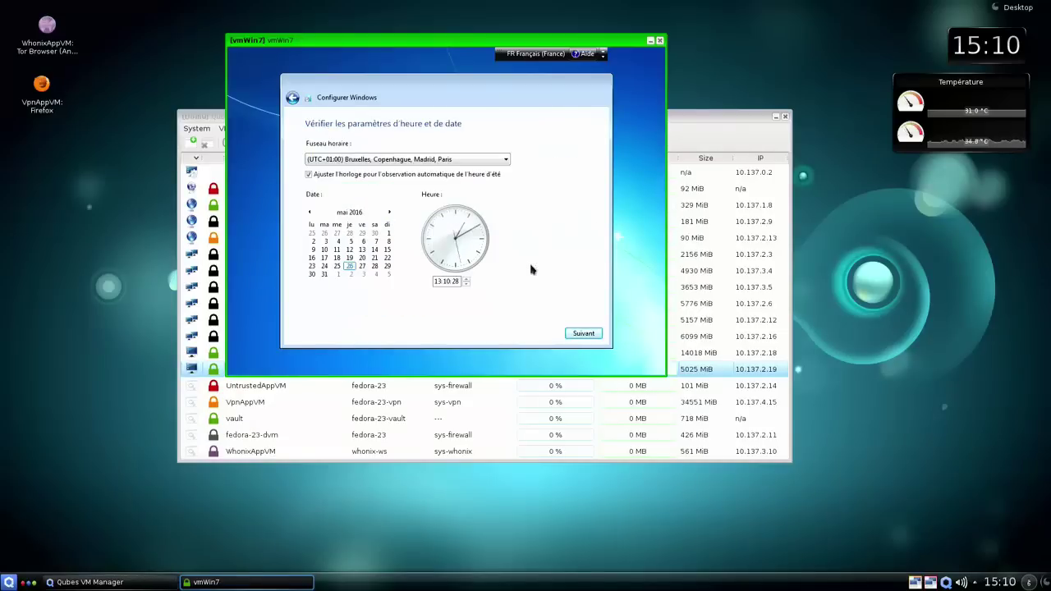
pyautogui.click(436, 282)
pyautogui.write('15')
pyautogui.click(581, 334)
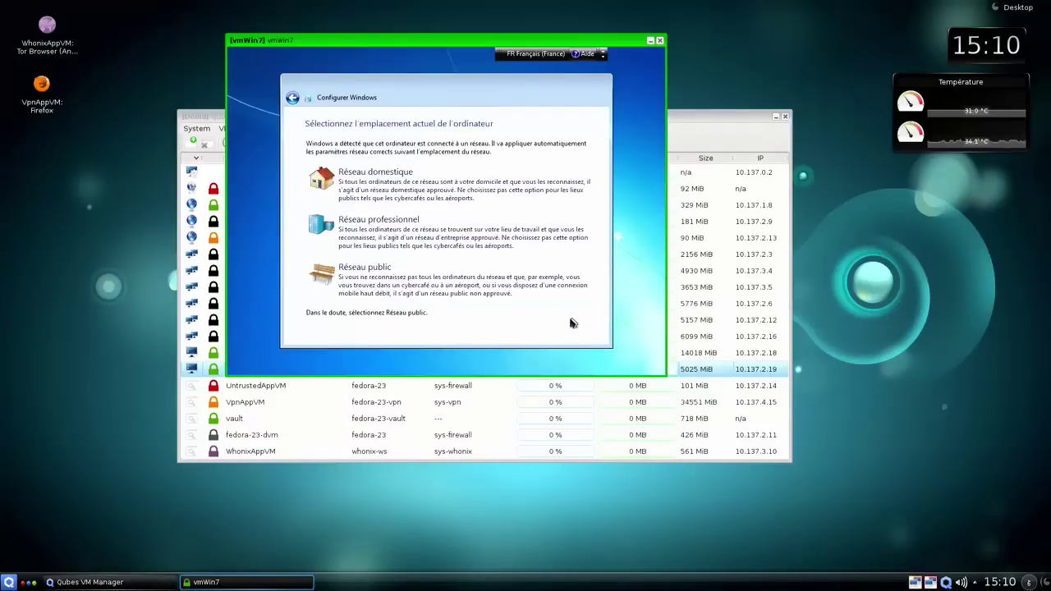
pyautogui.click(391, 197)
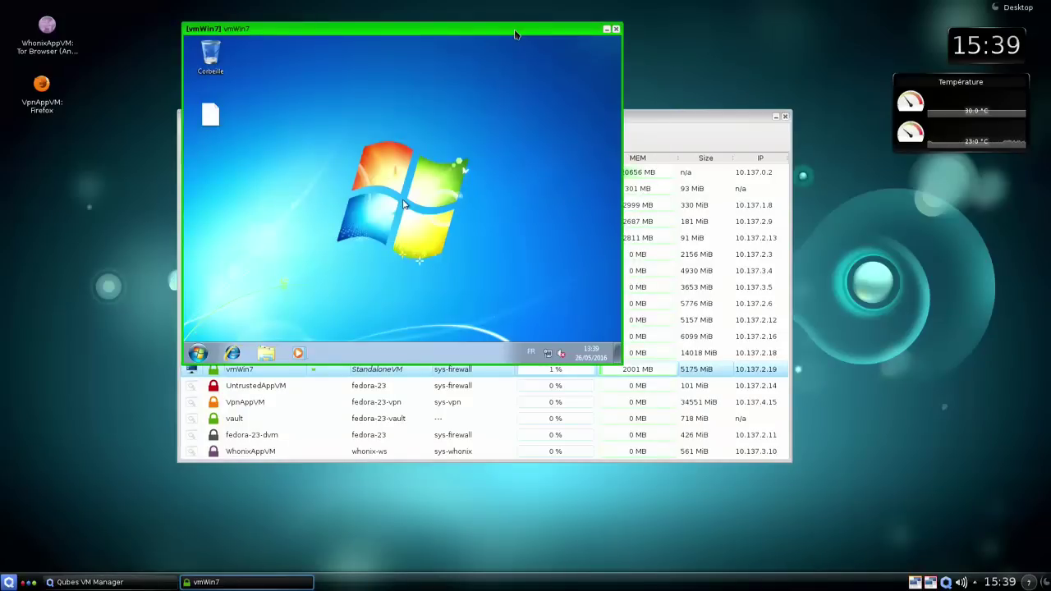
# - Examine the local disk's folders and the Documents library in the Windows 7 file explorer, and close it
pyautogui.moveTo(516, 34)
pyautogui.mouseDown()
pyautogui.moveTo(533, 42)
pyautogui.moveTo(525, 46)
pyautogui.mouseUp()
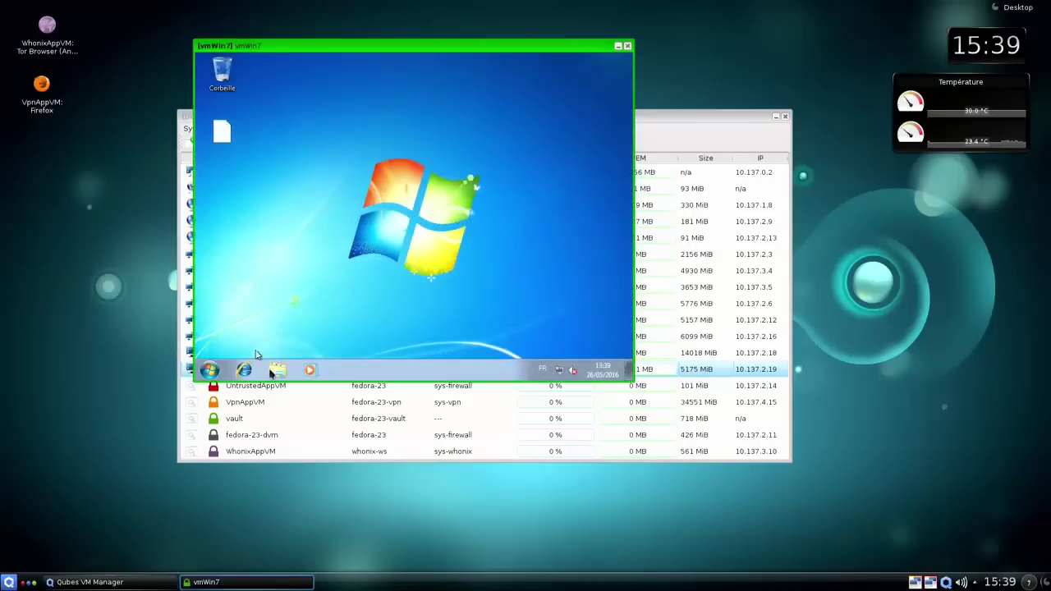
pyautogui.click(209, 371)
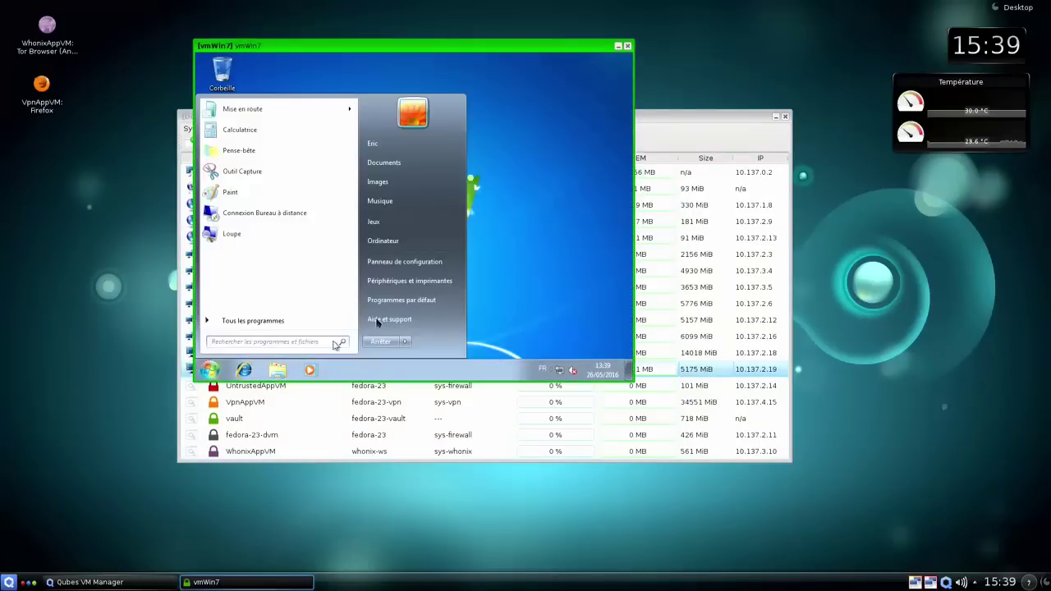
pyautogui.click(382, 240)
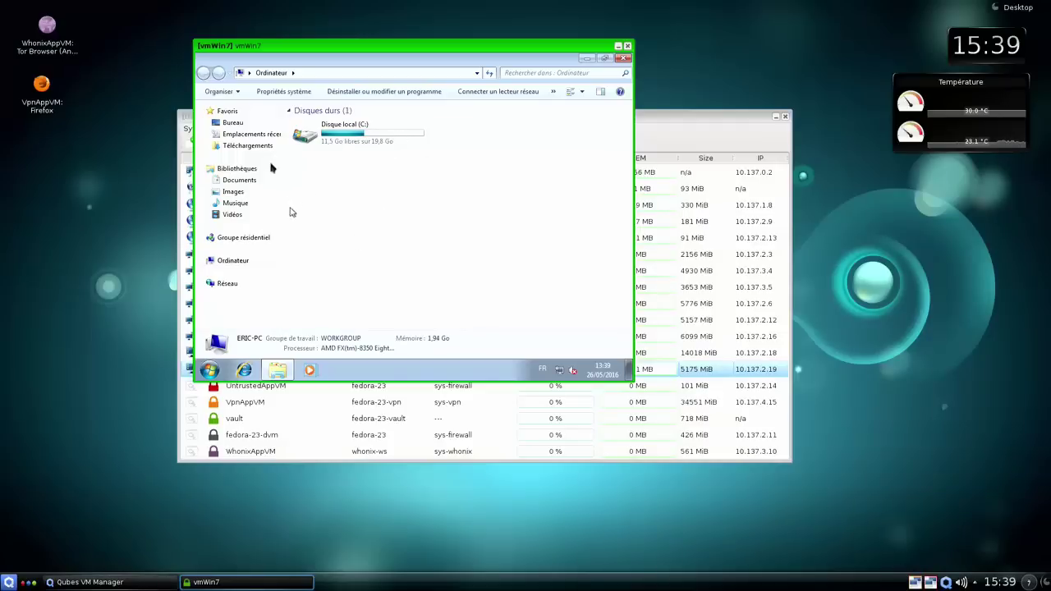
pyautogui.click(202, 261)
pyautogui.click(208, 272)
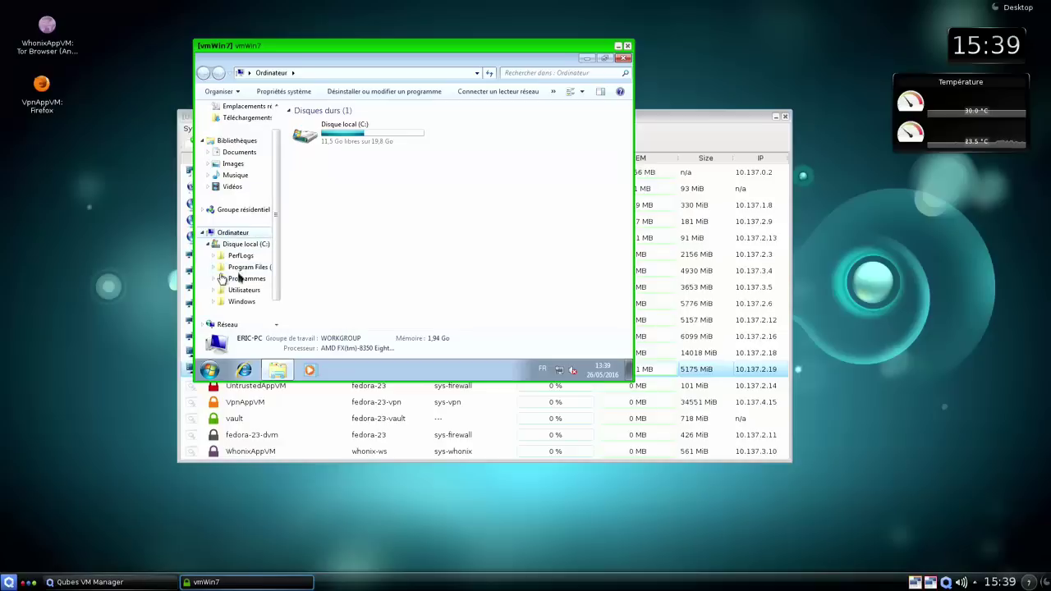
pyautogui.click(239, 151)
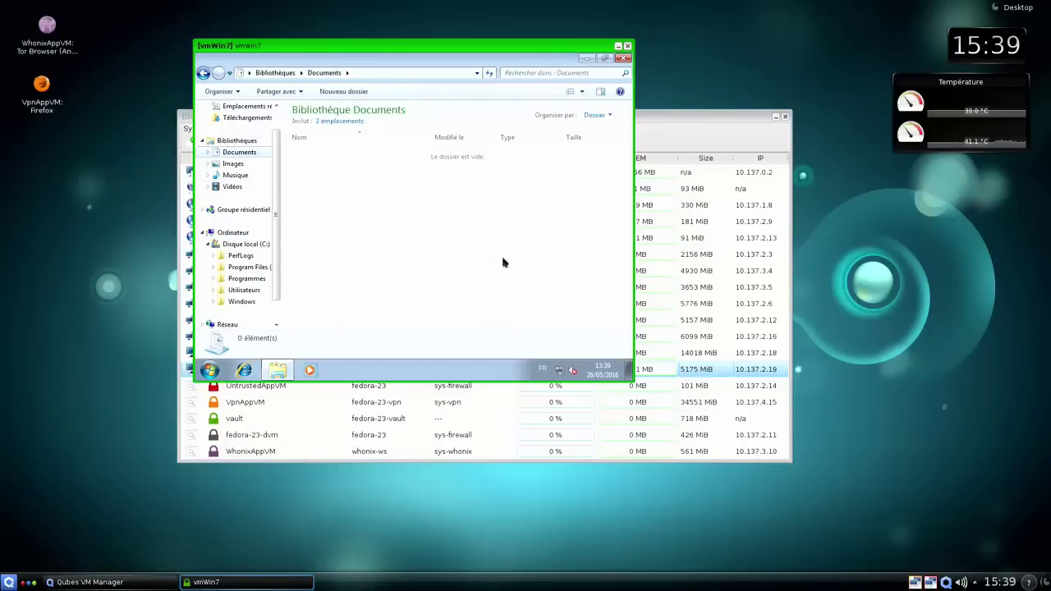
pyautogui.click(623, 59)
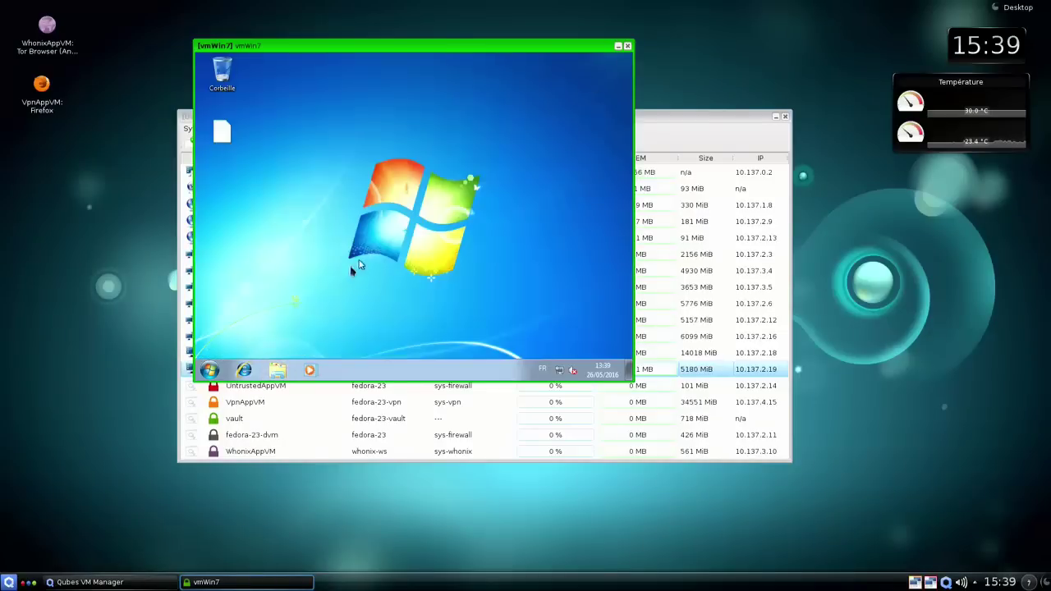
# - Shut down Windows 7 inside vmWin7
pyautogui.click(211, 372)
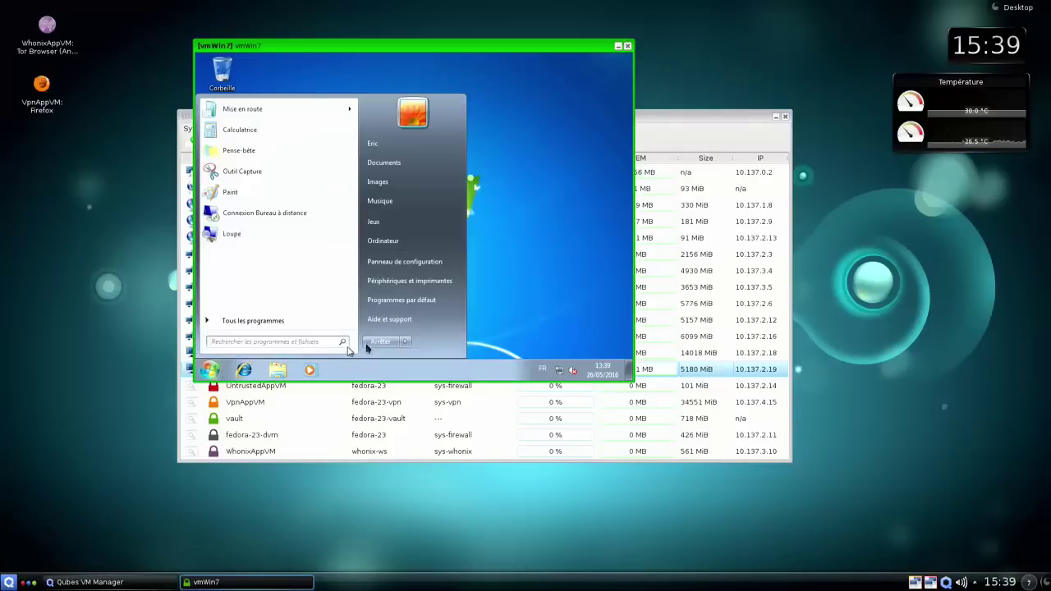
pyautogui.click(374, 343)
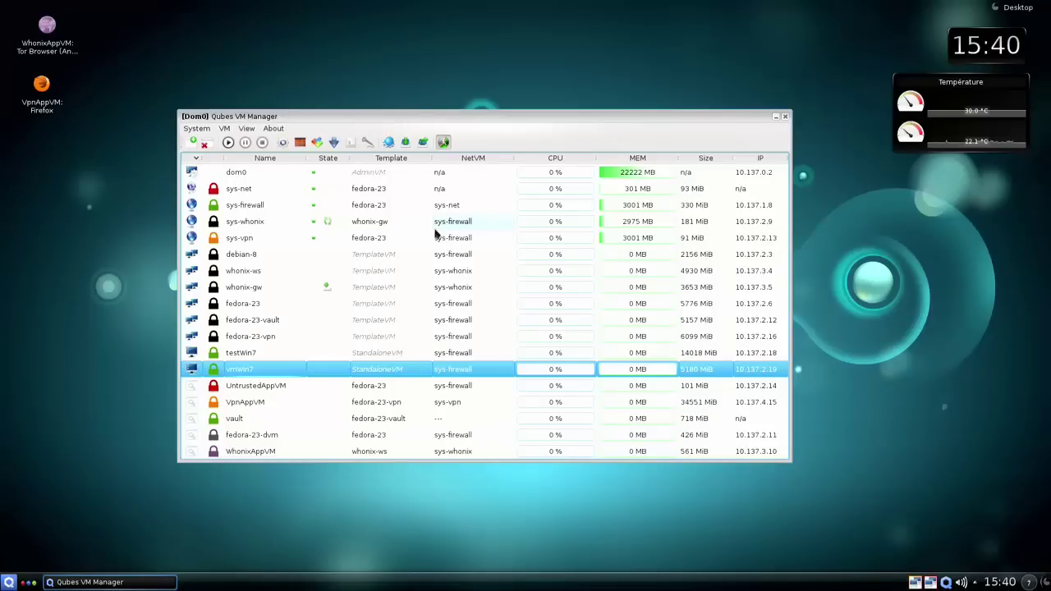
# - Open a dom0 Konsole terminal, move it over the VM manager and begin the command with sudo qubes-dom0
pyautogui.click(10, 583)
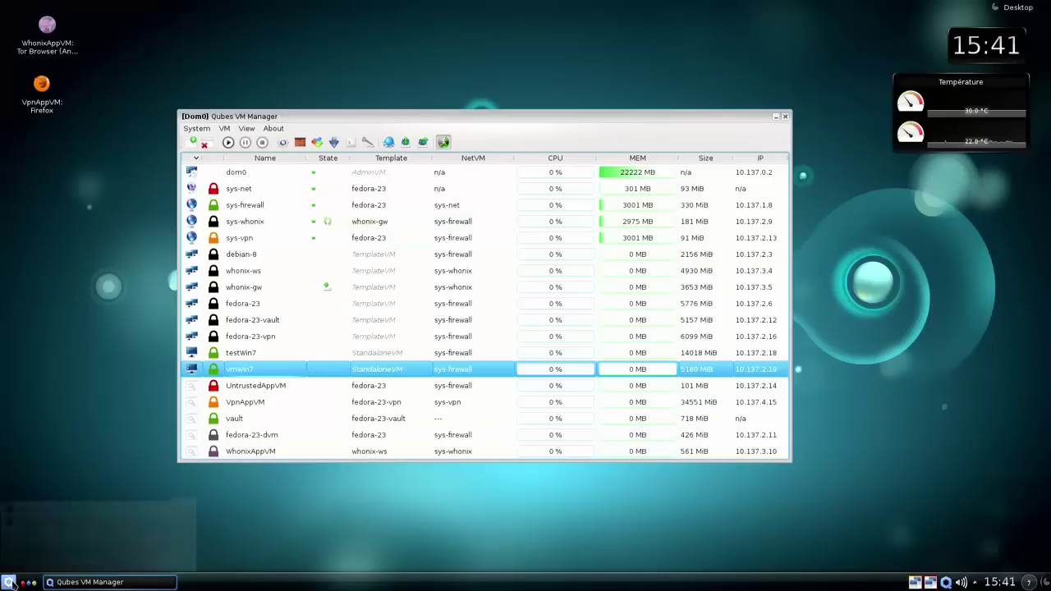
pyautogui.moveTo(49, 443)
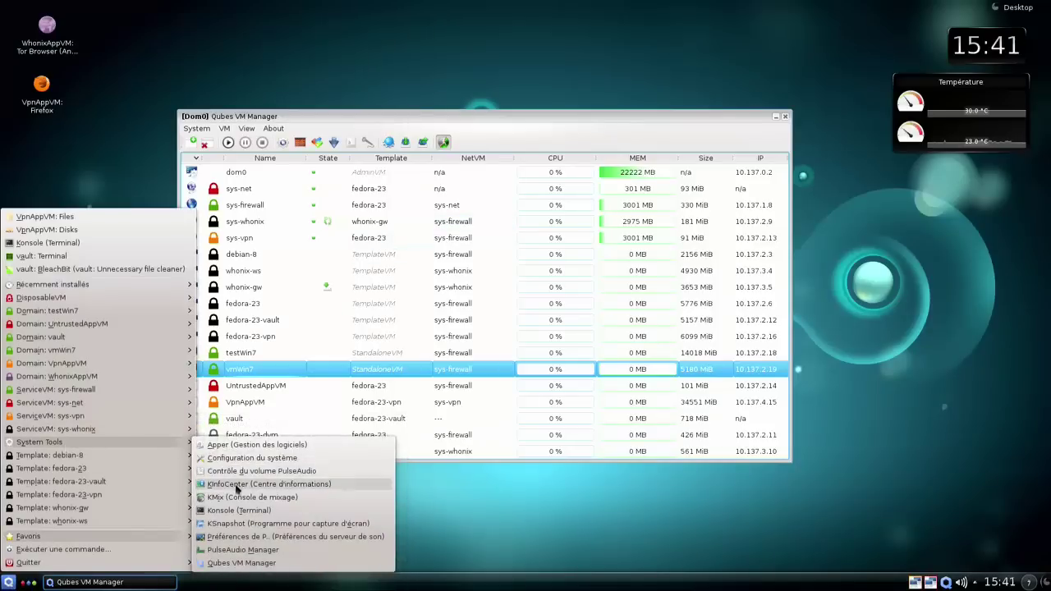
pyautogui.click(241, 510)
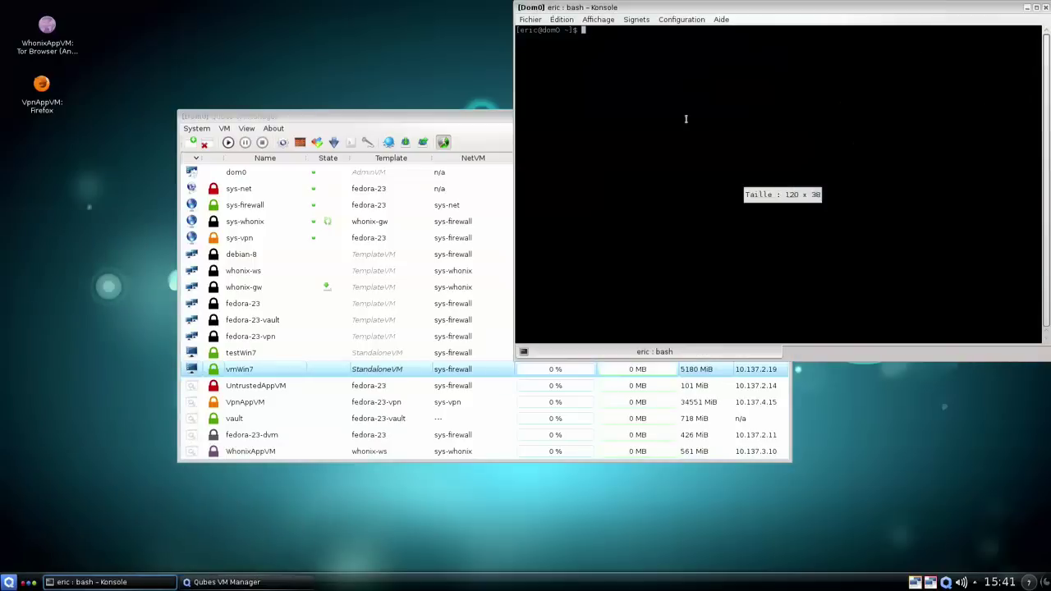
pyautogui.moveTo(714, 10); pyautogui.dragTo(494, 141)
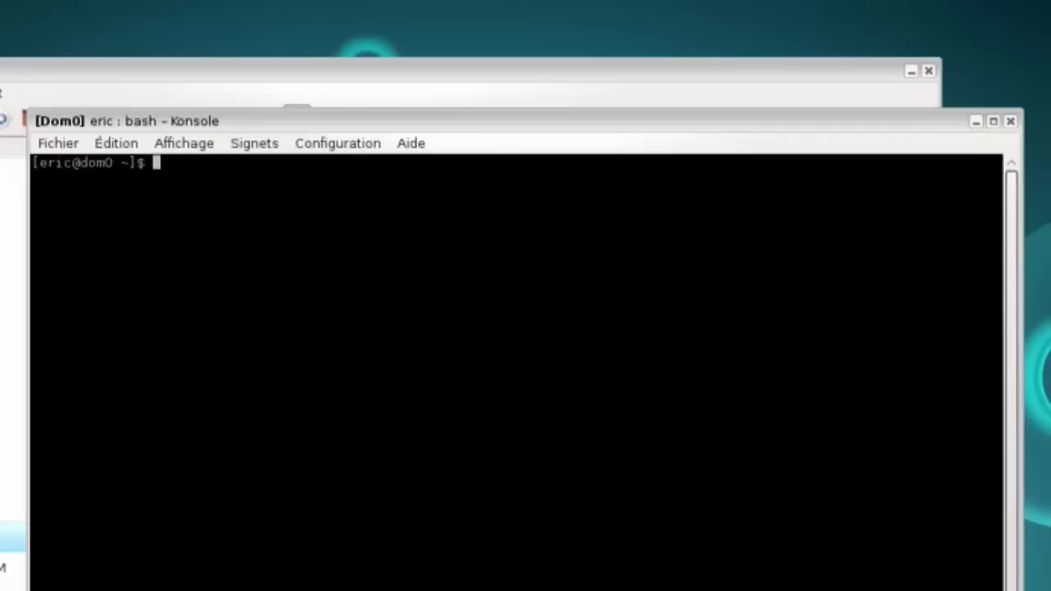
pyautogui.write('sudo qubes-dom')
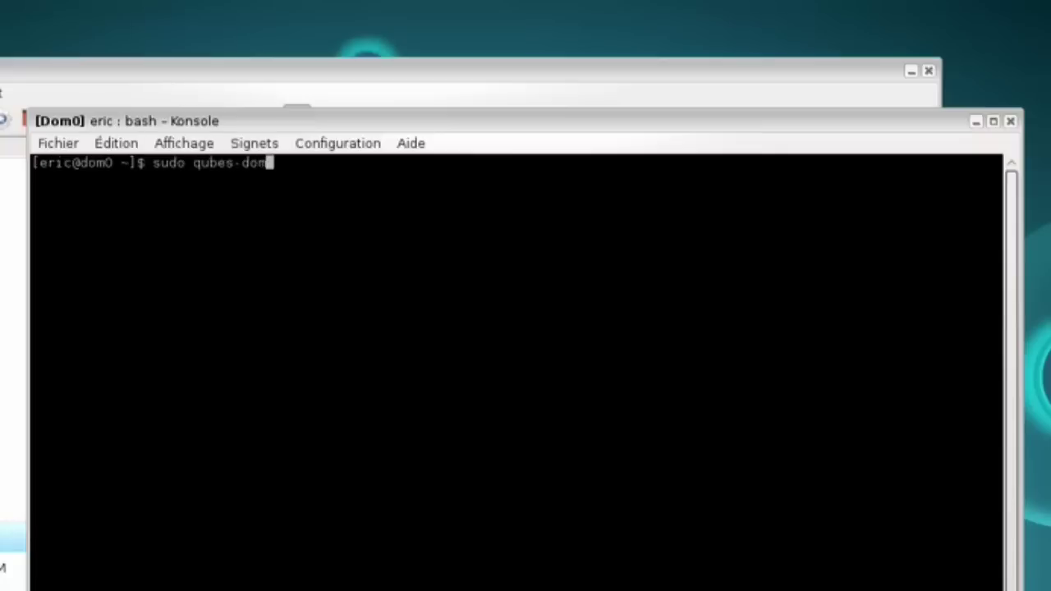
pyautogui.write('0')
pyautogui.write('-upda')
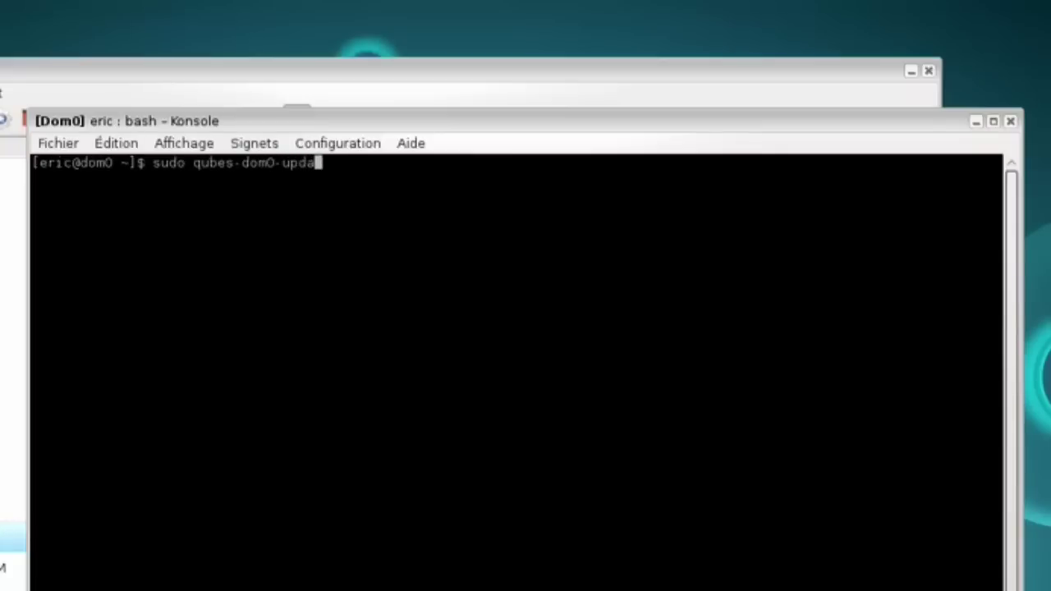
pyautogui.write('te qubes-')
pyautogui.write('wind')
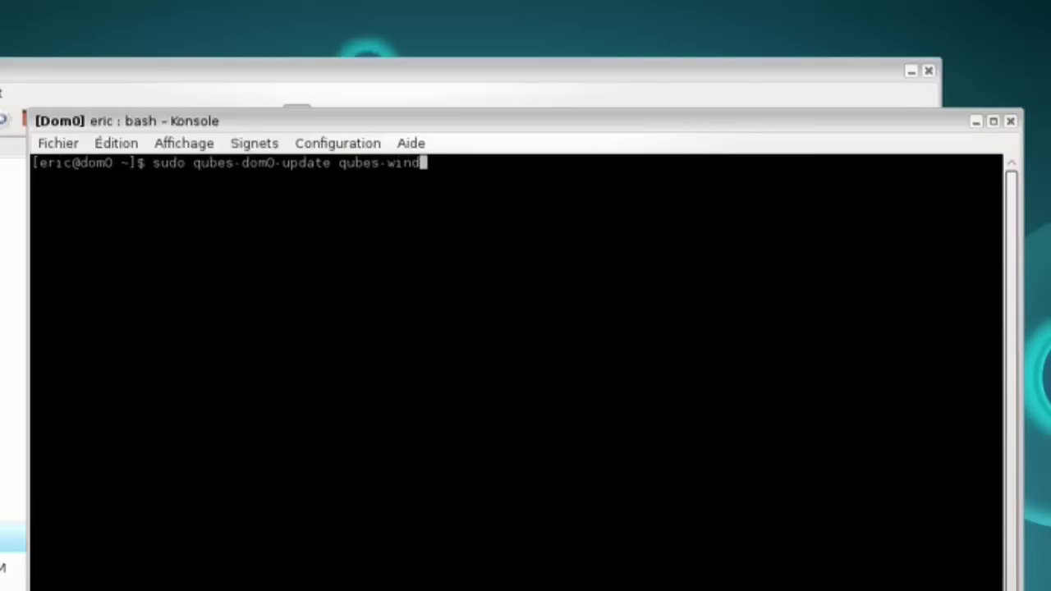
pyautogui.write('ows-tools')
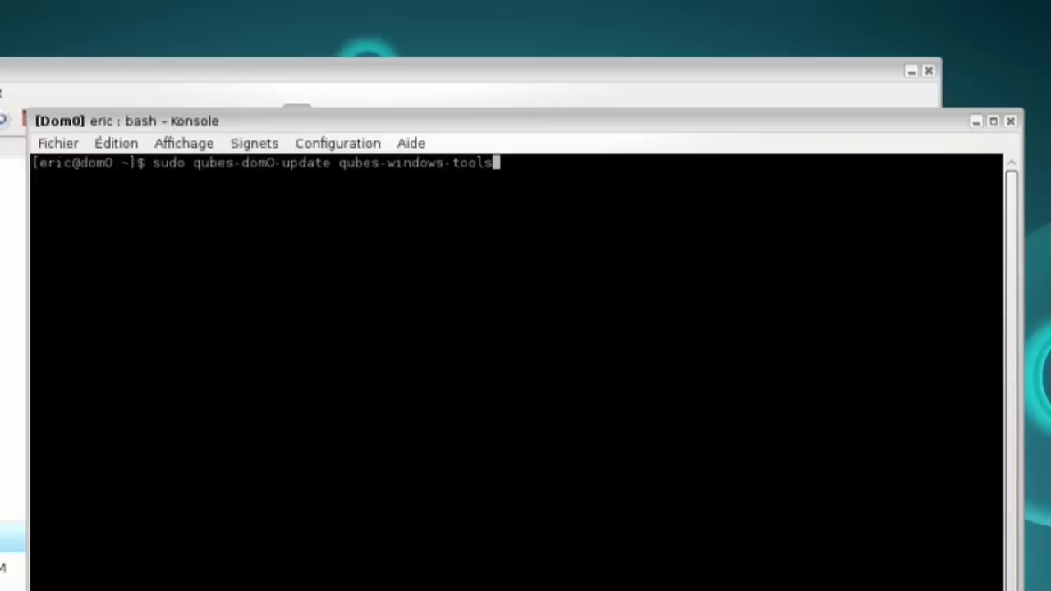
pyautogui.press('BackSpace')
pyautogui.press('BackSpace')
pyautogui.press('BackSpace')
pyautogui.press('BackSpace')
pyautogui.press('BackSpace')
pyautogui.press('BackSpace')
pyautogui.press('BackSpace')
pyautogui.press('BackSpace')
pyautogui.press('BackSpace')
pyautogui.press('BackSpace')
pyautogui.press('BackSpace')
pyautogui.press('BackSpace')
pyautogui.press('BackSpace')
pyautogui.press('BackSpace')
pyautogui.press('BackSpace')
pyautogui.press('BackSpace')
pyautogui.press('BackSpace')
pyautogui.press('BackSpace')
pyautogui.press('BackSpace')
pyautogui.press('BackSpace')
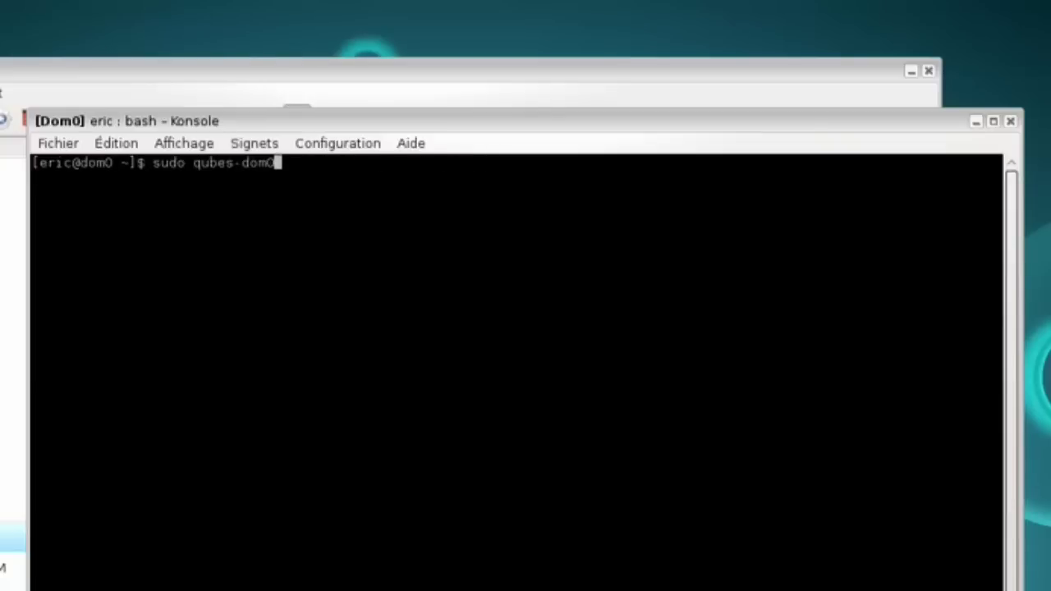
# - Complete and run the command sudo qubes-dom0-update --enablerepo=qubes-dom0-current-testing qubes-windows-tools in the dom0 terminal
pyautogui.write('-update')
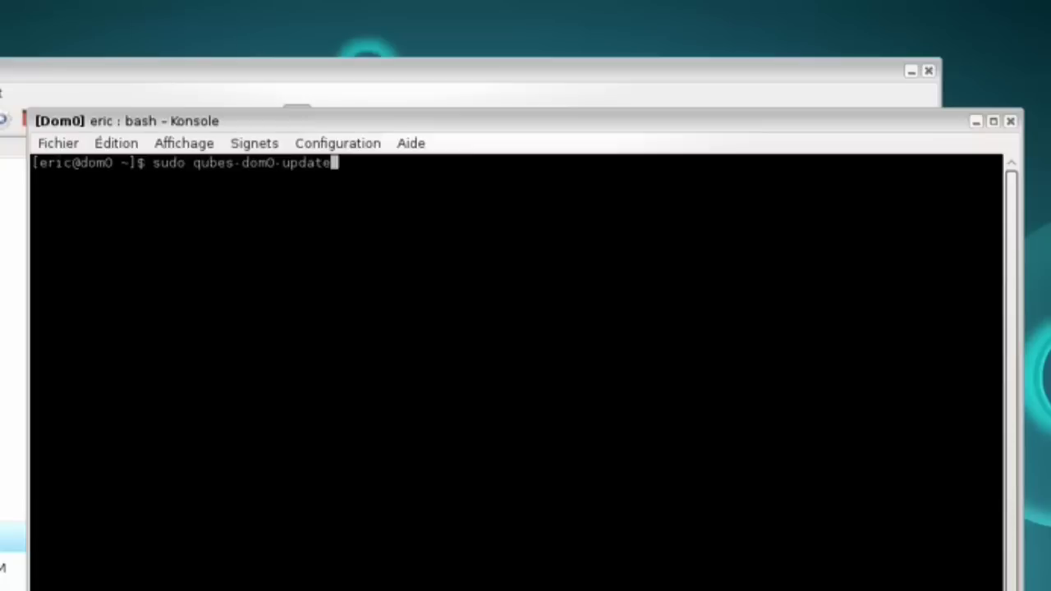
pyautogui.write(' --enable')
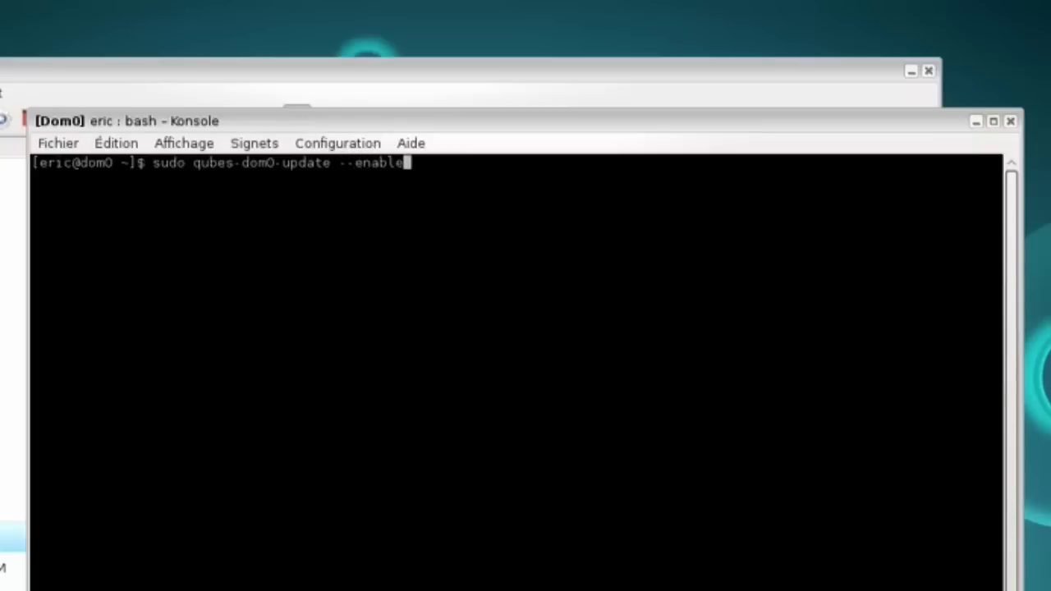
pyautogui.write('repo=qubes')
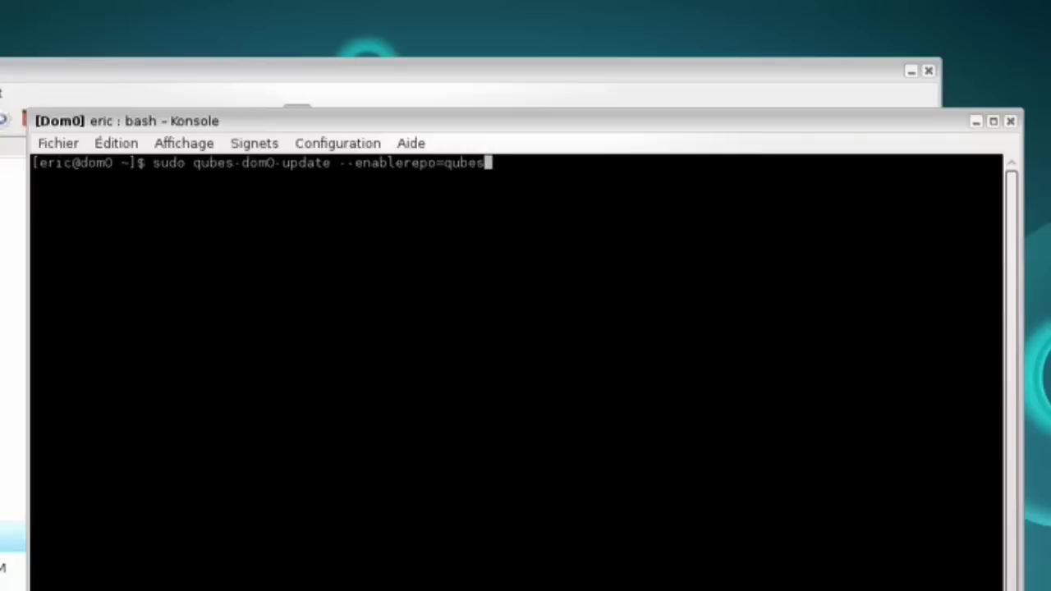
pyautogui.write('-dome')
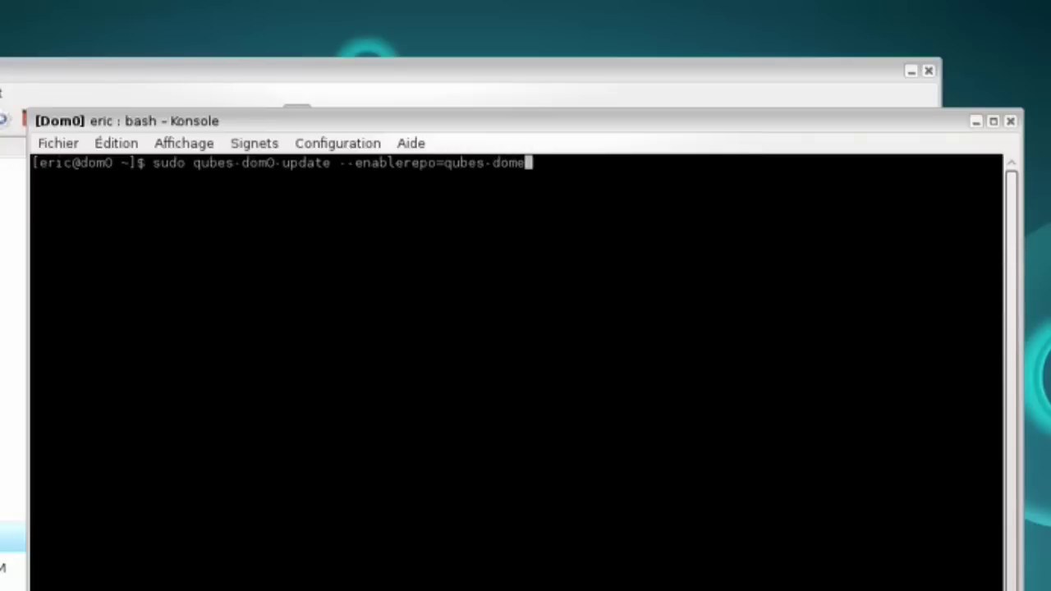
pyautogui.press('BackSpace')
pyautogui.write('0')
pyautogui.write('-curre')
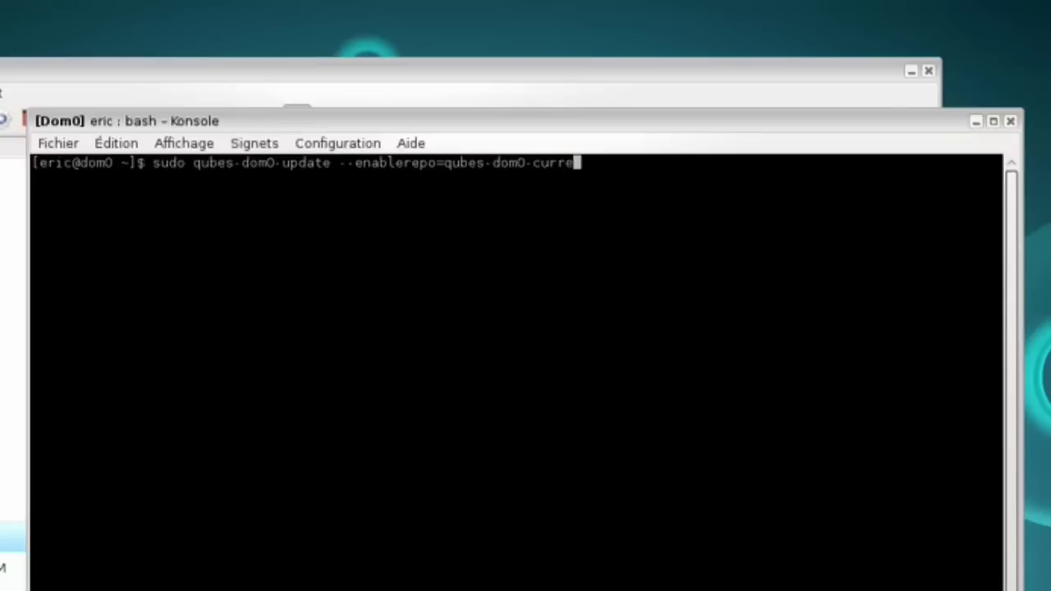
pyautogui.write('nt-testing')
pyautogui.write(' qubes')
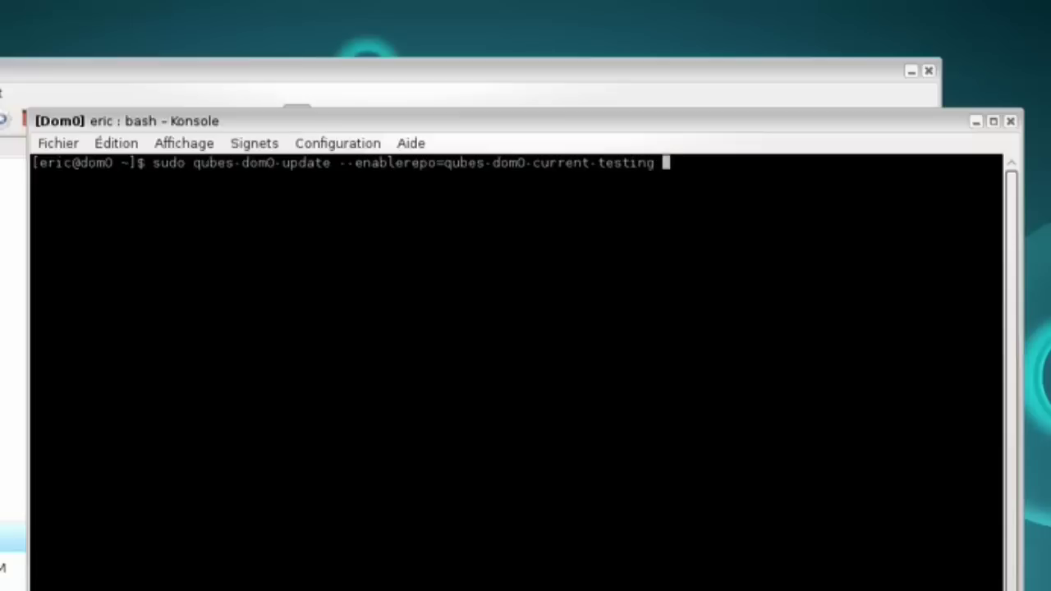
pyautogui.write('-')
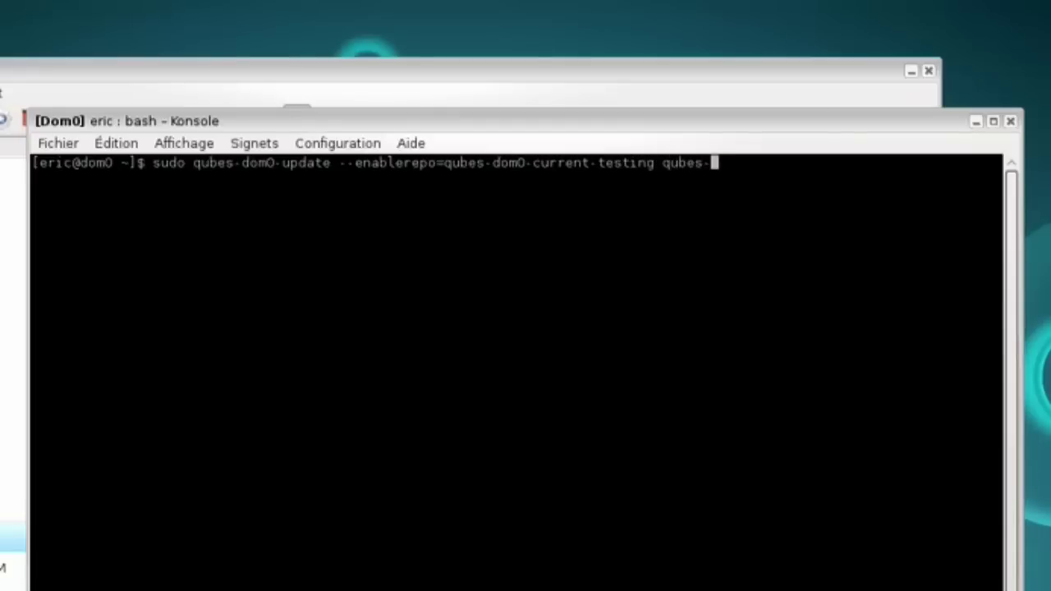
pyautogui.write('windows-tools')
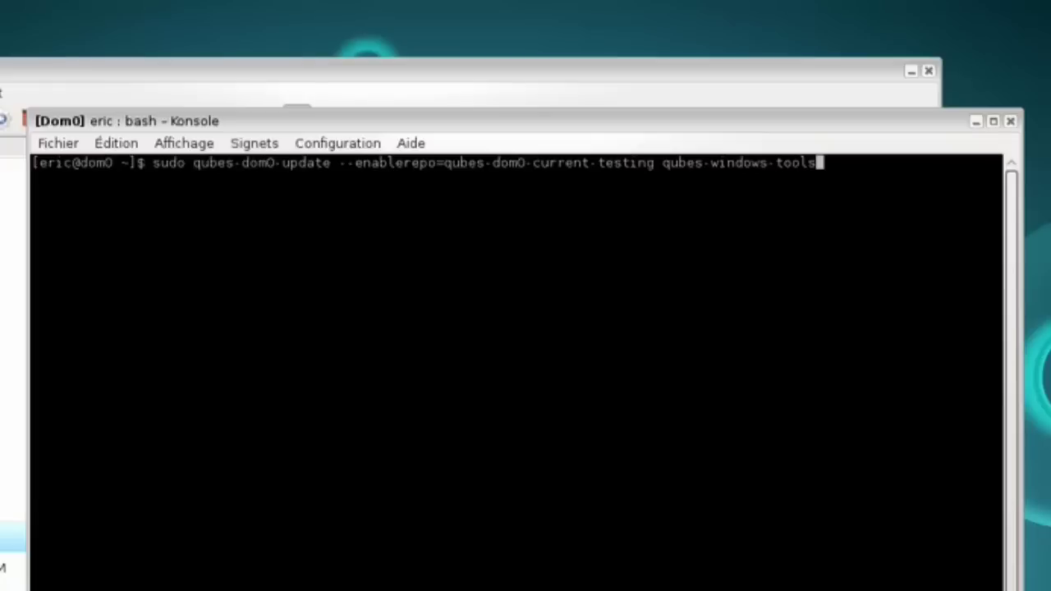
pyautogui.press('Return')
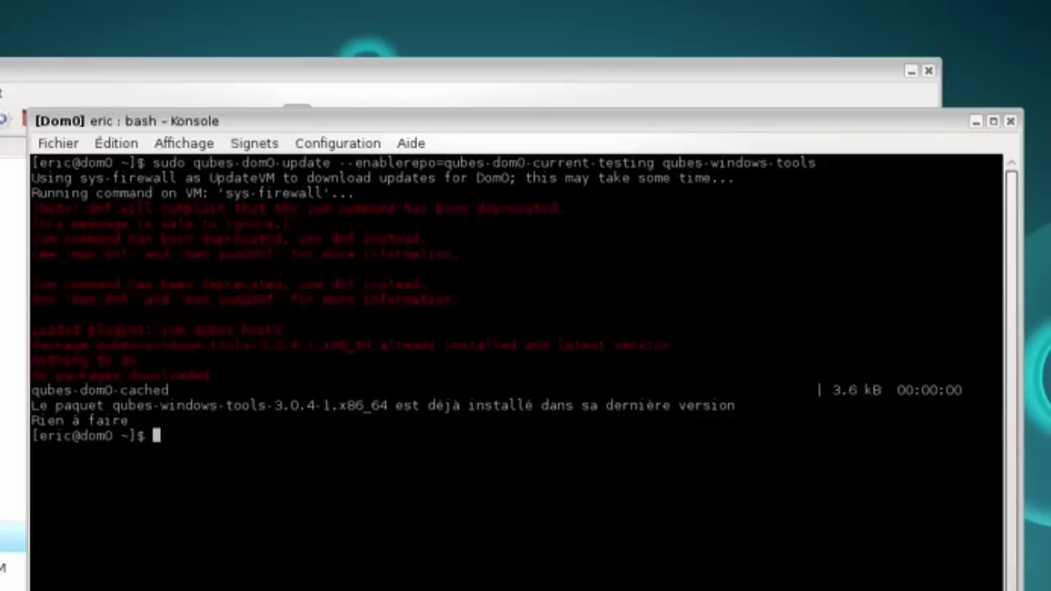
# - Try to start vmWin7 with the command qwm-start vmWin7 --install-windows-tools
pyautogui.write('qvm-start')
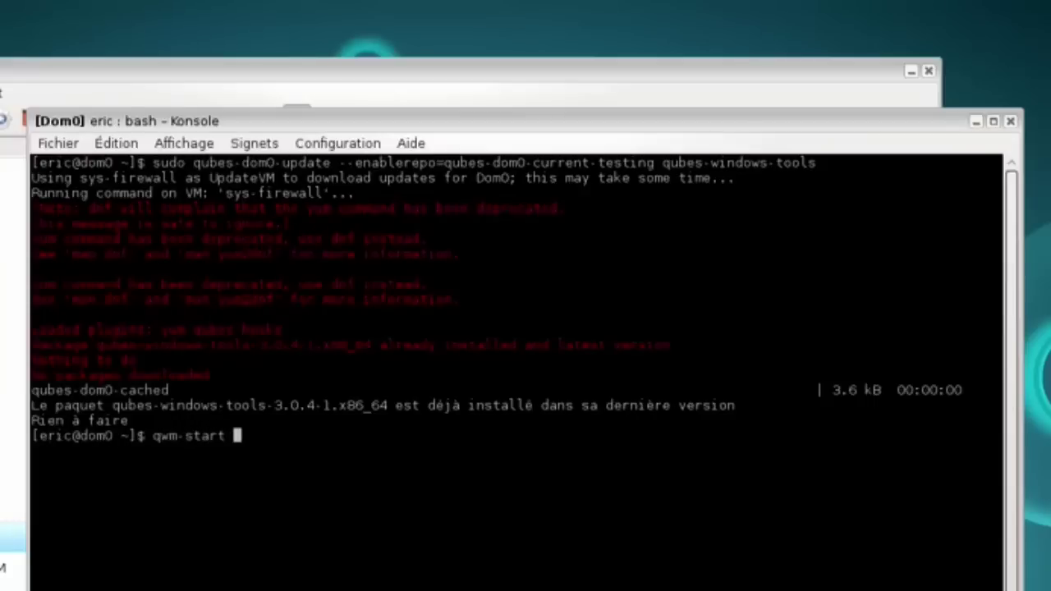
pyautogui.write(' win')
pyautogui.press('BackSpace')
pyautogui.press('BackSpace')
pyautogui.press('BackSpace')
pyautogui.write('vmWin7 -')
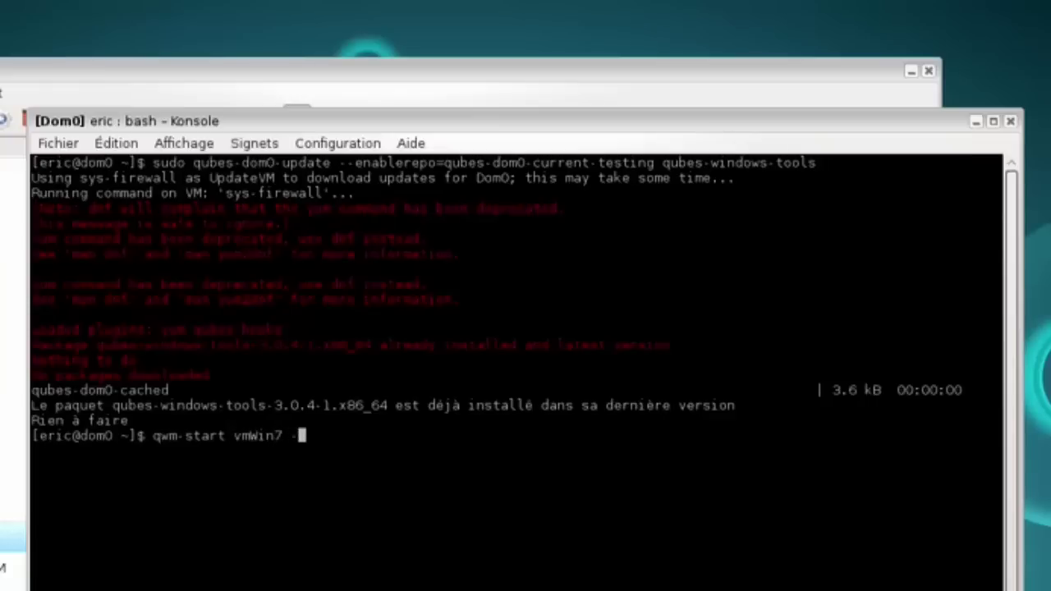
pyautogui.write('-install')
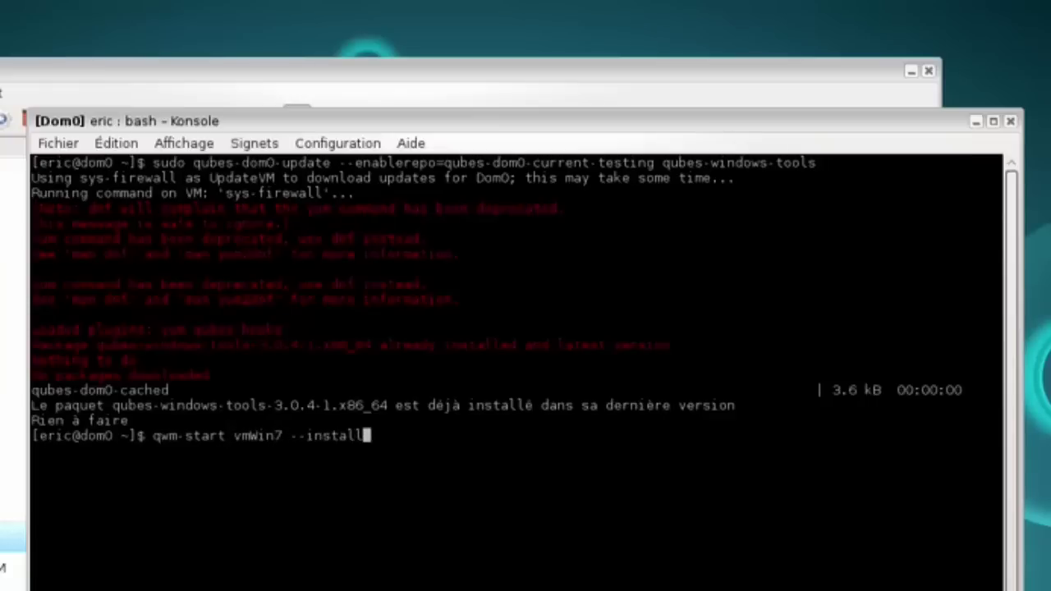
pyautogui.write('-windo')
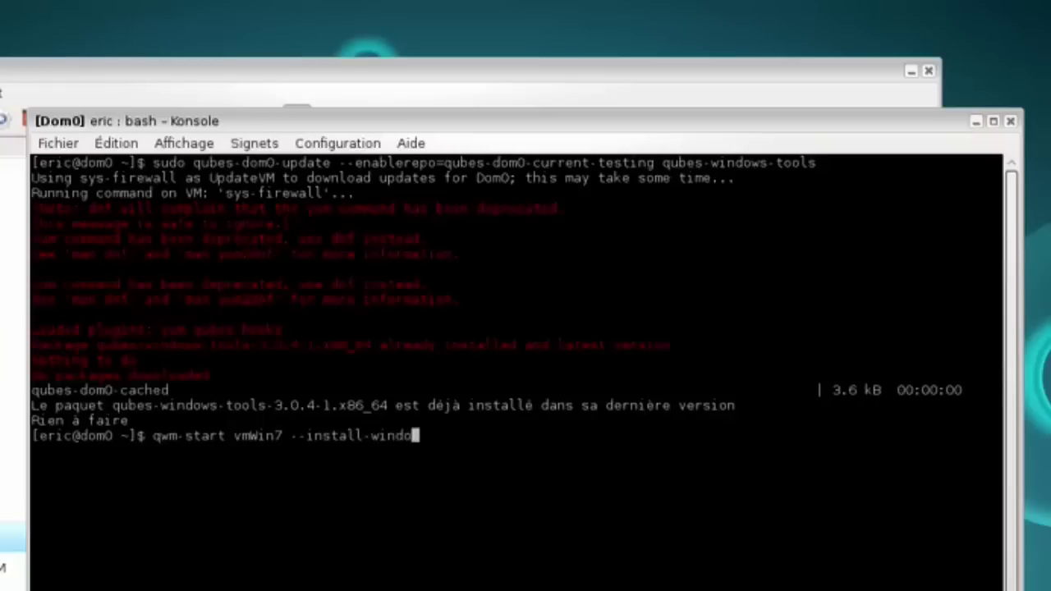
pyautogui.write('ws-tools')
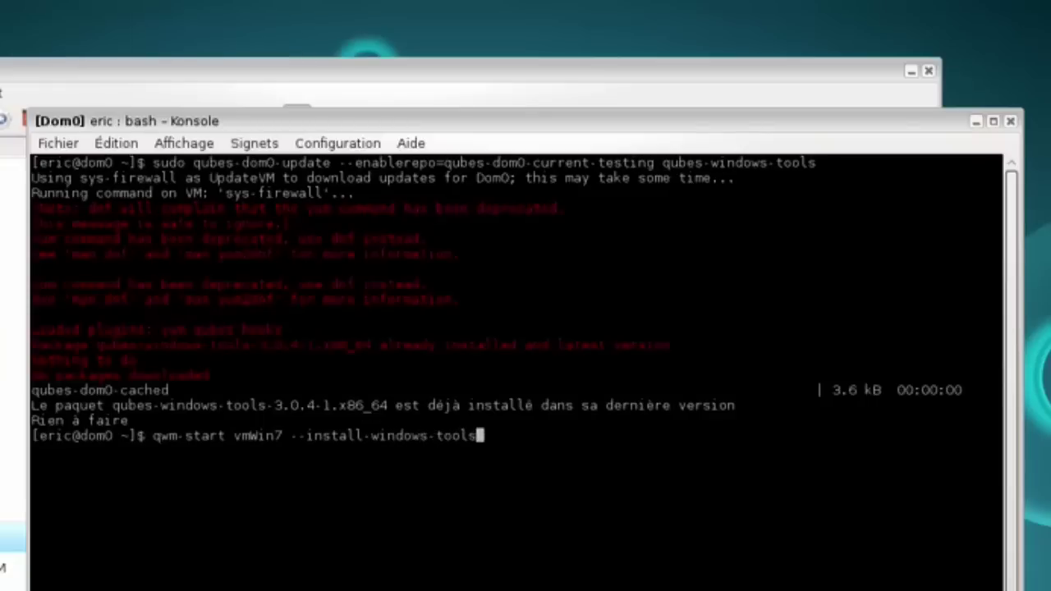
pyautogui.press('Return')
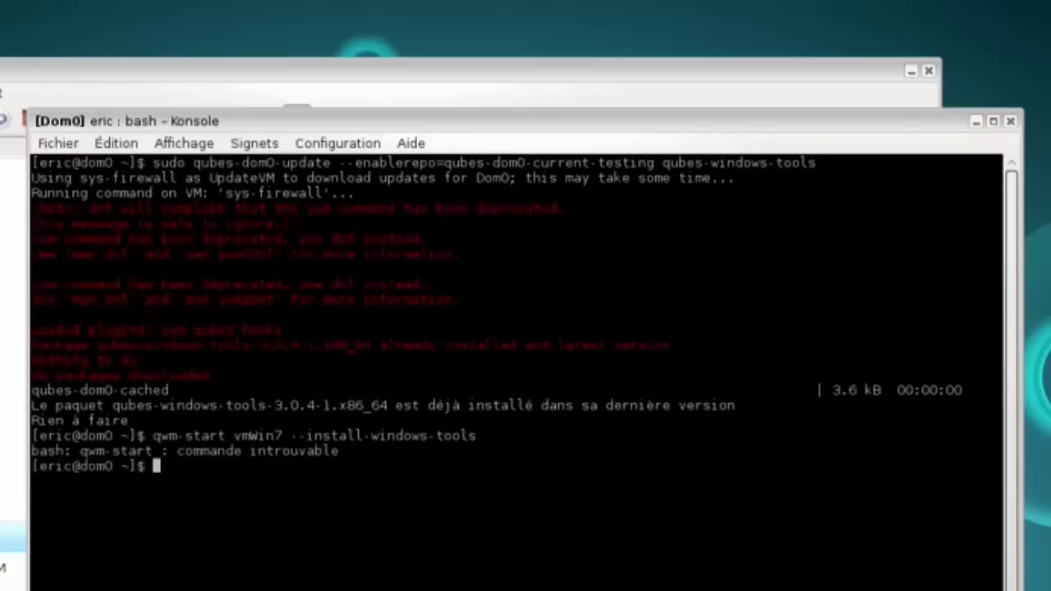
# - Recall the last command, correct it to qvm-start vmWin7 --install-windows-tools and run it
pyautogui.press('Up')
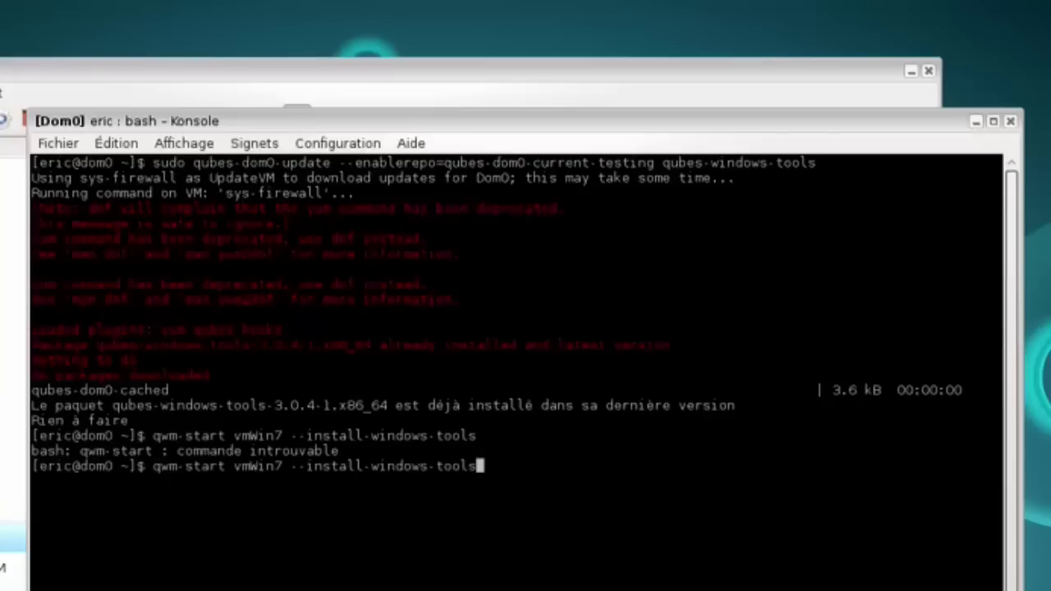
pyautogui.press('Left')
pyautogui.press('Left')
pyautogui.press('Left')
pyautogui.press('Left')
pyautogui.press('Left')
pyautogui.press('Left')
pyautogui.press('Left')
pyautogui.press('Left')
pyautogui.press('Left')
pyautogui.press('Left')
pyautogui.press('Left')
pyautogui.press('Left')
pyautogui.press('Left')
pyautogui.press('Left')
pyautogui.press('Left')
pyautogui.press('Left')
pyautogui.press('Left')
pyautogui.press('Left')
pyautogui.press('Left')
pyautogui.press('Left')
pyautogui.press('Left')
pyautogui.press('Left')
pyautogui.press('Left')
pyautogui.press('Left')
pyautogui.press('Left')
pyautogui.press('Left')
pyautogui.press('Delete')
pyautogui.write('v')
pyautogui.press('Right')
pyautogui.press('Right')
pyautogui.press('Right')
pyautogui.press('Right')
pyautogui.press('Right')
pyautogui.press('Right')
pyautogui.press('Right')
pyautogui.press('Right')
pyautogui.press('Right')
pyautogui.press('Right')
pyautogui.press('Right')
pyautogui.press('Right')
pyautogui.press('Right')
pyautogui.press('Right')
pyautogui.press('Right')
pyautogui.press('Right')
pyautogui.press('Right')
pyautogui.press('Right')
pyautogui.press('Right')
pyautogui.press('Right')
pyautogui.press('Right')
pyautogui.press('Right')
pyautogui.press('Right')
pyautogui.press('Right')
pyautogui.press('Right')
pyautogui.press('Right')
pyautogui.press('Right')
pyautogui.press('Right')
pyautogui.press('Right')
pyautogui.press('Return')
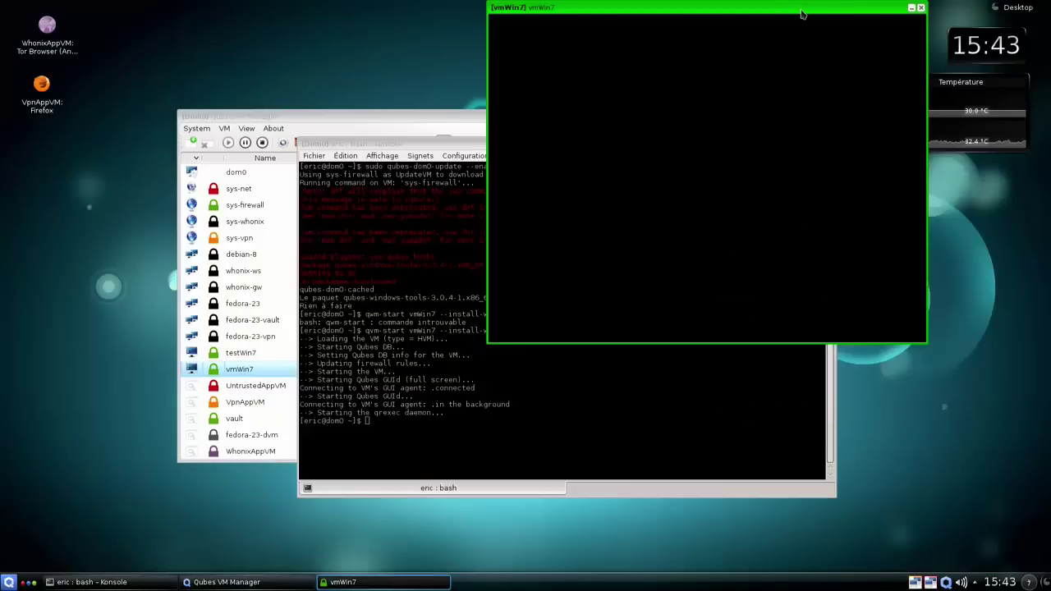
# - Move the vmWin7 window over the VM manager and open the README file on the Windows 7 CD drive (D:)
pyautogui.moveTo(802, 17); pyautogui.dragTo(527, 76)
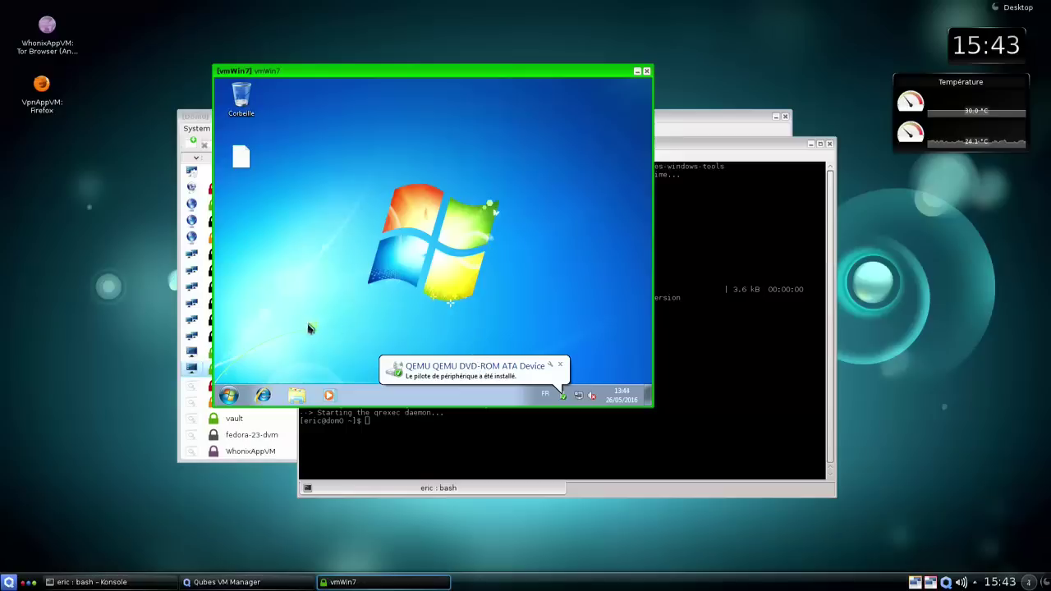
pyautogui.click(229, 395)
pyautogui.click(420, 270)
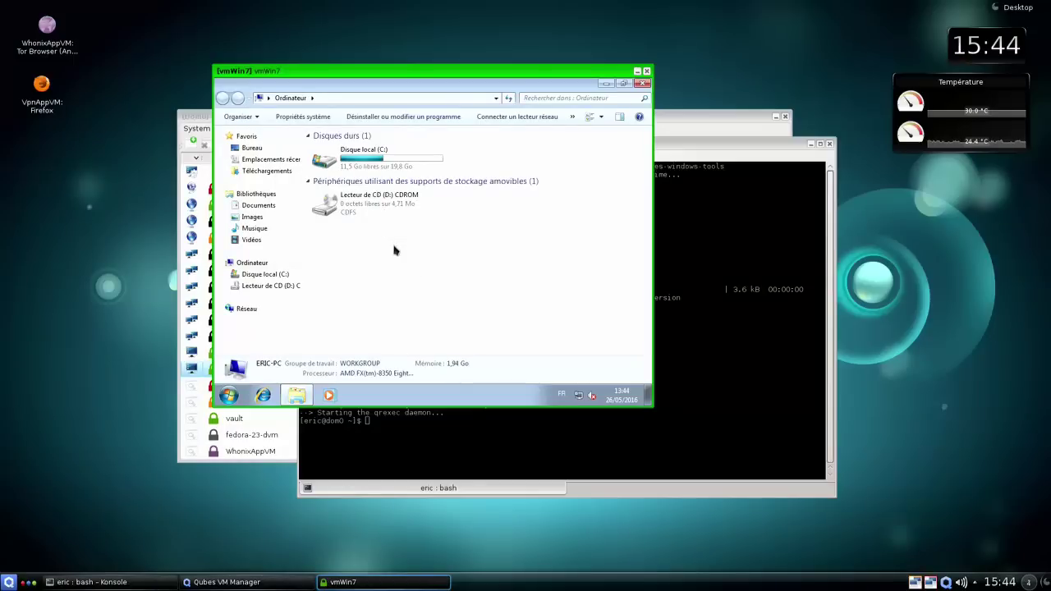
pyautogui.click(381, 212)
pyautogui.doubleClick(381, 212)
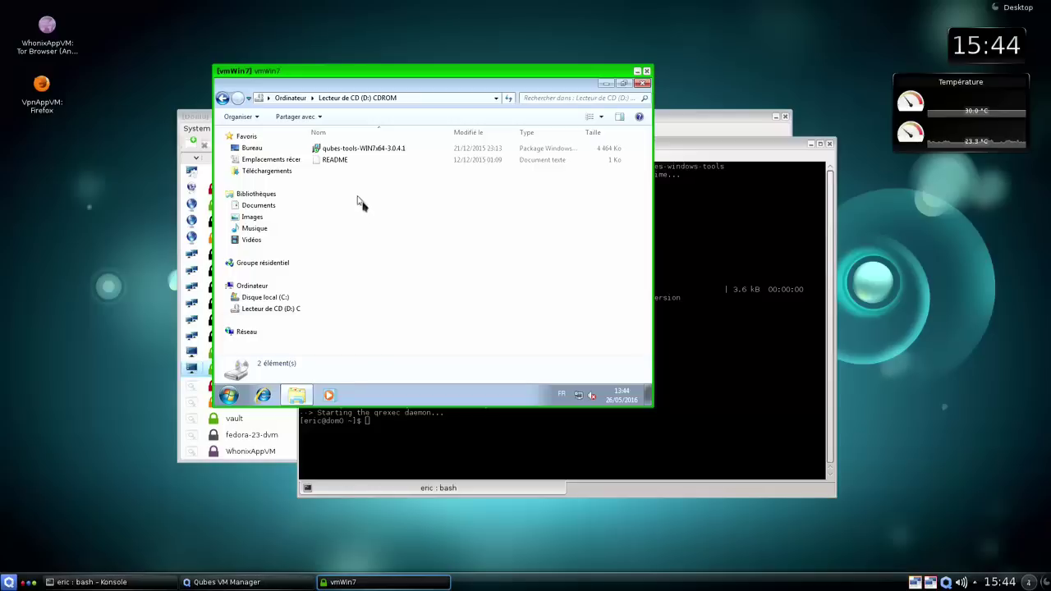
pyautogui.doubleClick(333, 161)
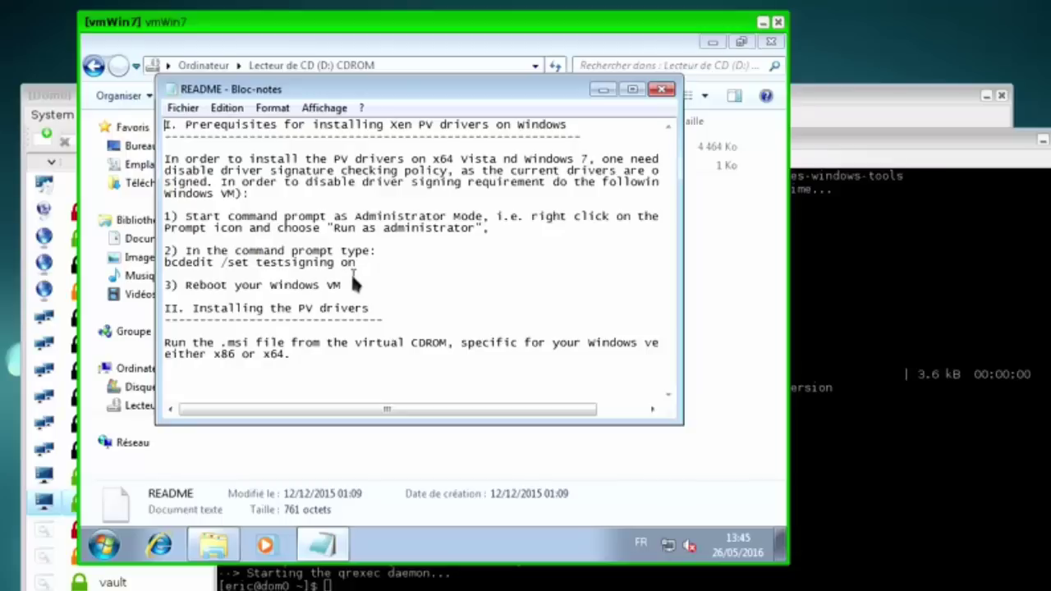
# - Find Invite de commandes by searching for invi, run it as administrator and place it below the README instructions
pyautogui.click(113, 549)
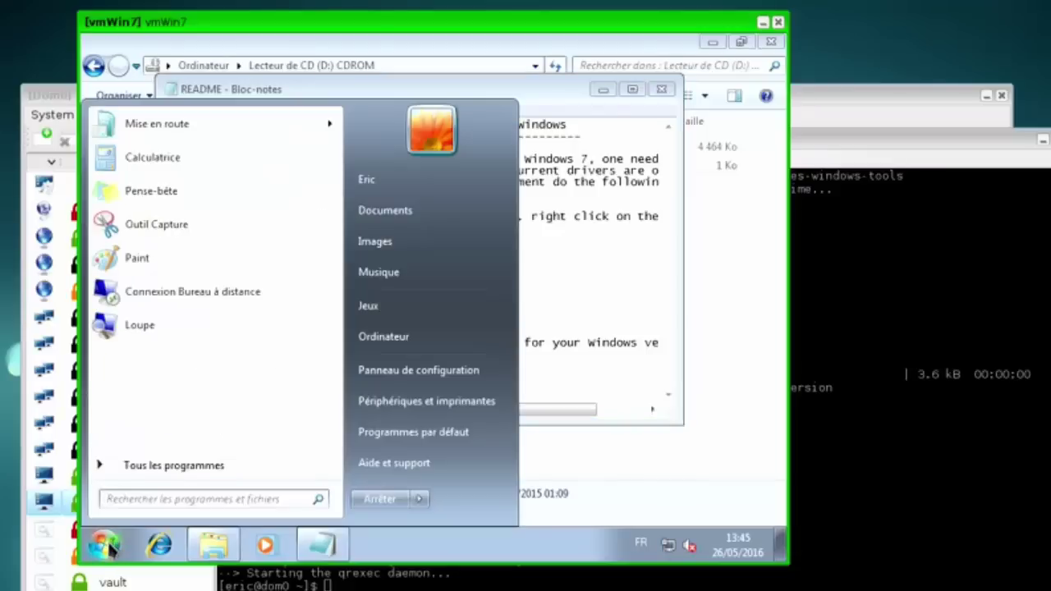
pyautogui.write('invi')
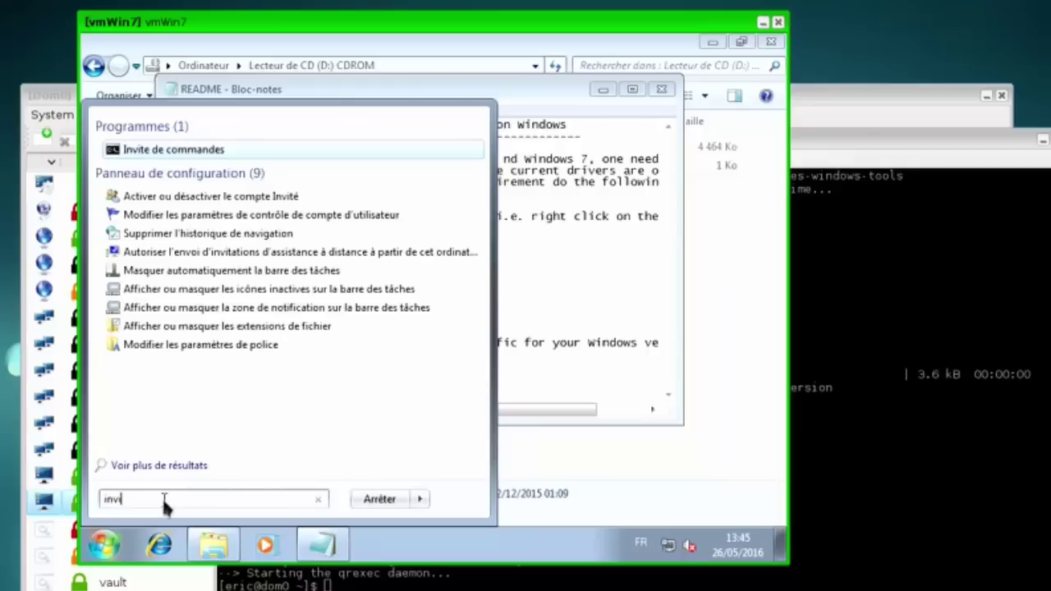
pyautogui.rightClick(230, 159)
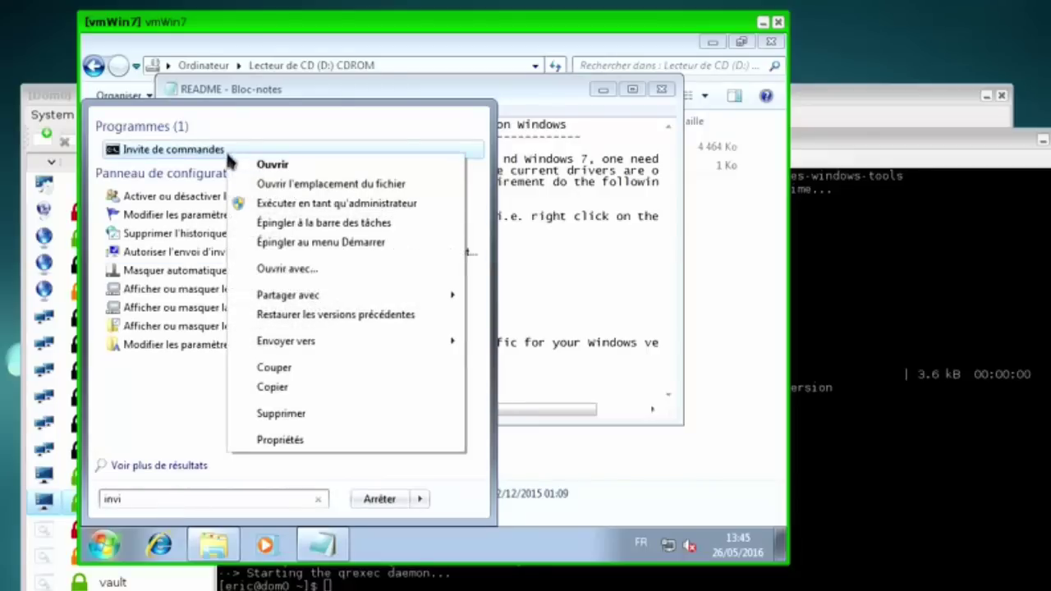
pyautogui.click(283, 203)
pyautogui.moveTo(383, 110); pyautogui.dragTo(379, 305)
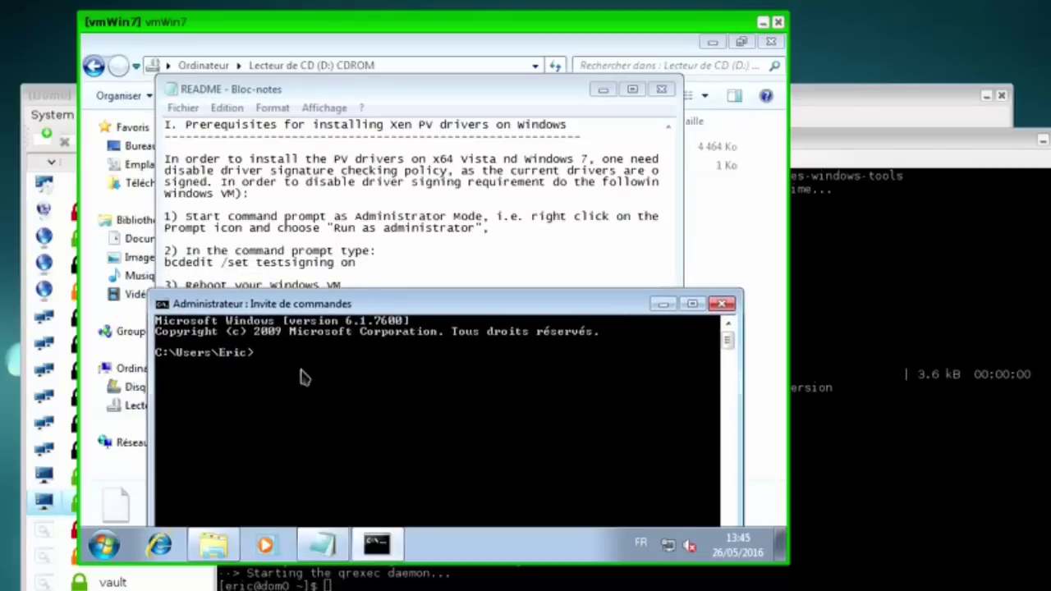
# - Disable the driver signature requirement by running bcdedit /set testsigning on in the administrator command prompt
pyautogui.write('bcdedit /set t')
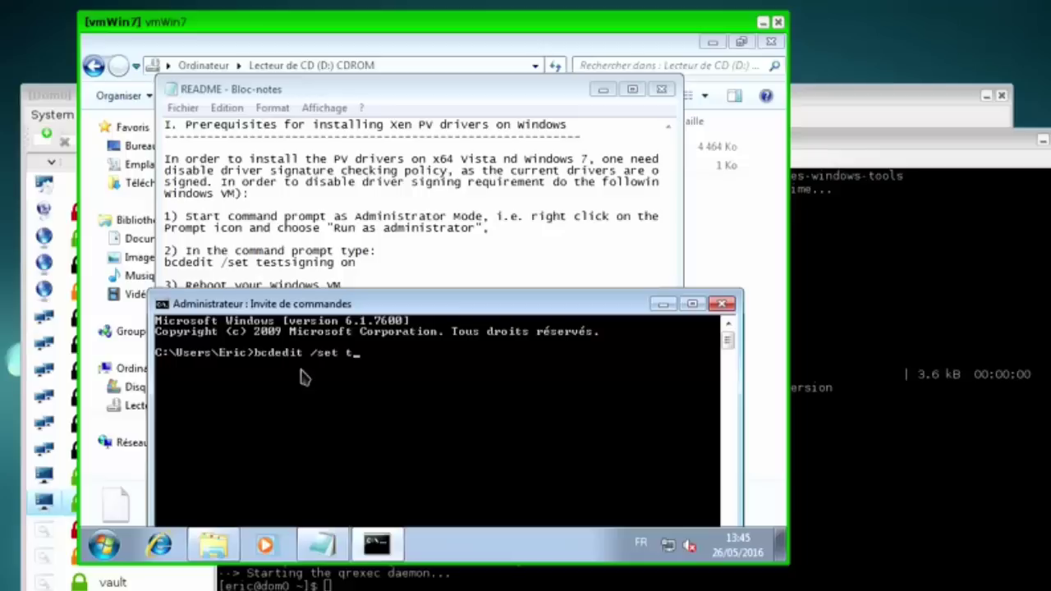
pyautogui.write('estsigning on')
pyautogui.press('Return')
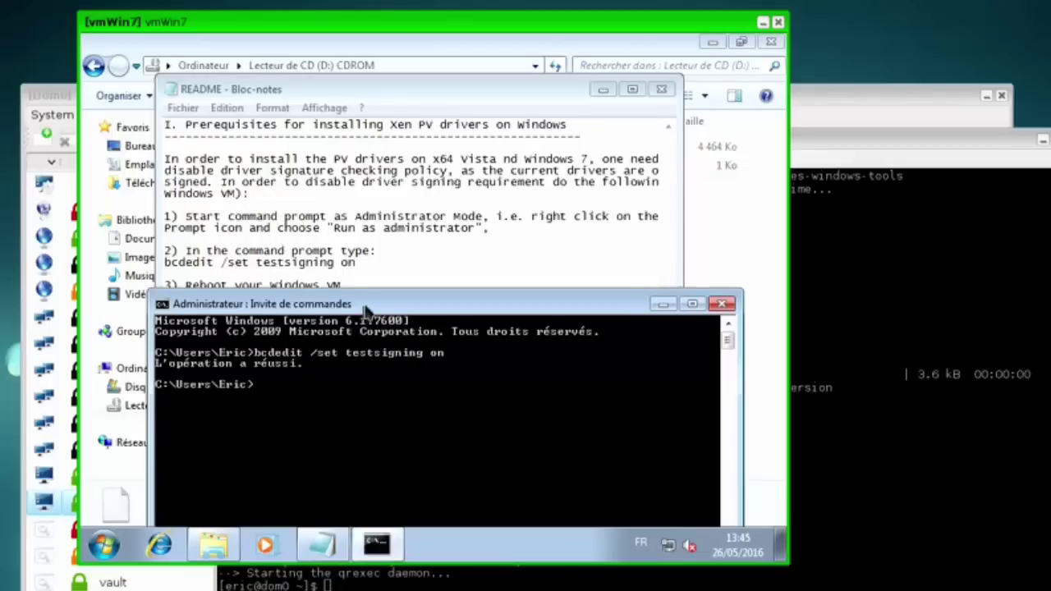
# - Close the command prompt, the README and the file explorer, and shut down Windows 7
pyautogui.moveTo(365, 305); pyautogui.dragTo(358, 189)
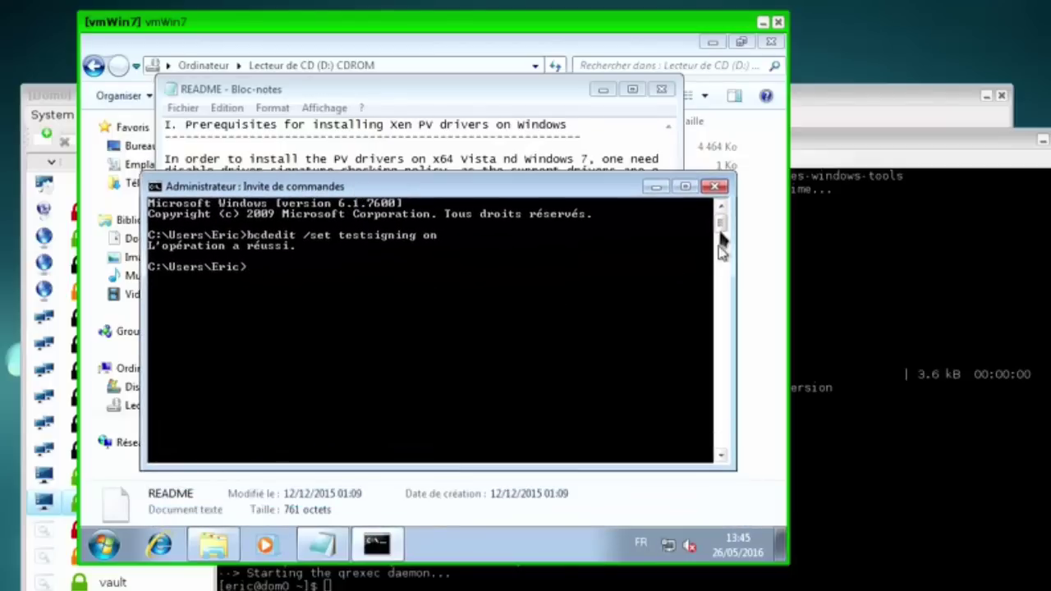
pyautogui.click(715, 187)
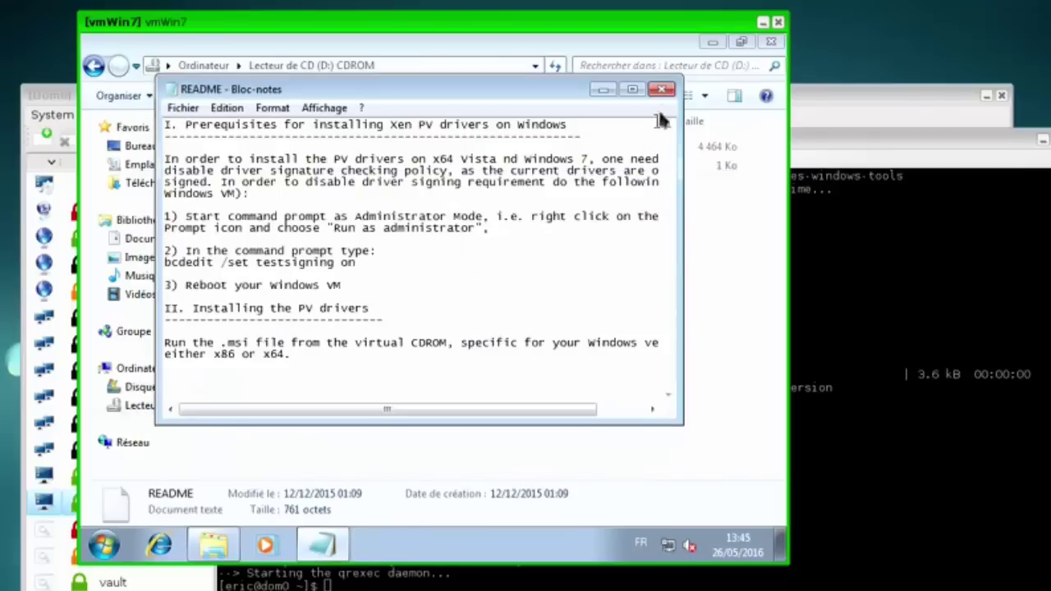
pyautogui.click(663, 89)
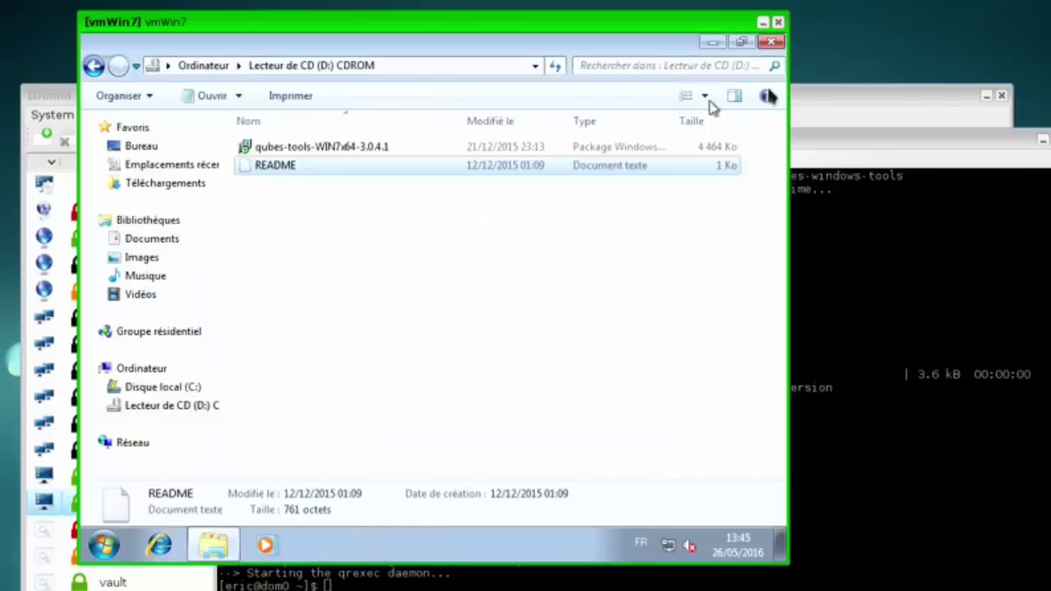
pyautogui.click(770, 42)
pyautogui.click(104, 545)
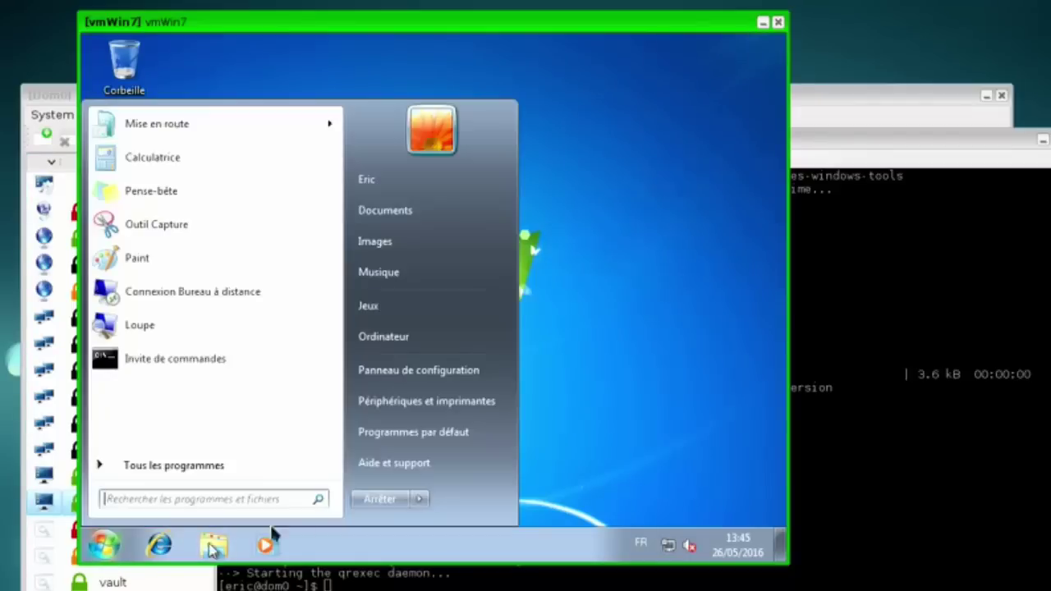
pyautogui.click(385, 496)
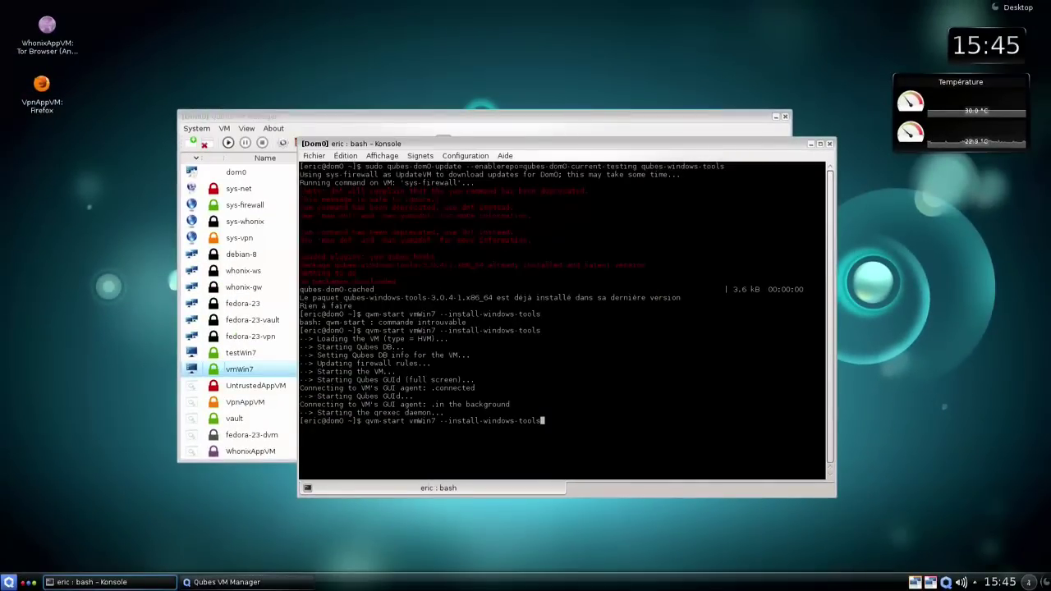
# - Run qvm-start vmWin7 --install-windows-tools and launch the qubes-tools-WIN7x64-3.0.4.1 installer from the Windows 7 CD drive (D:)
pyautogui.press('Return')
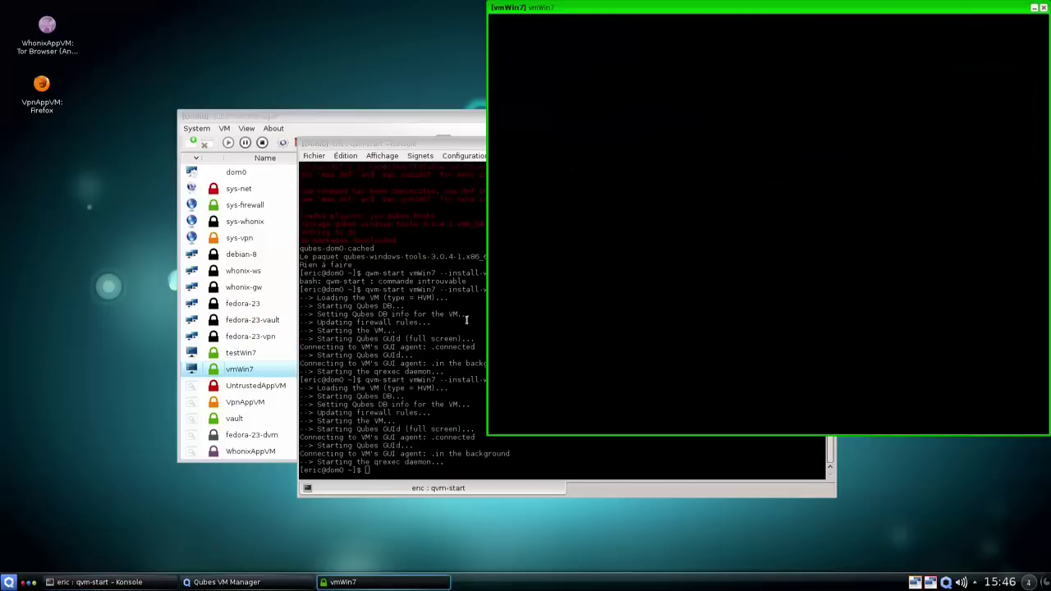
pyautogui.moveTo(863, 14); pyautogui.dragTo(550, 33)
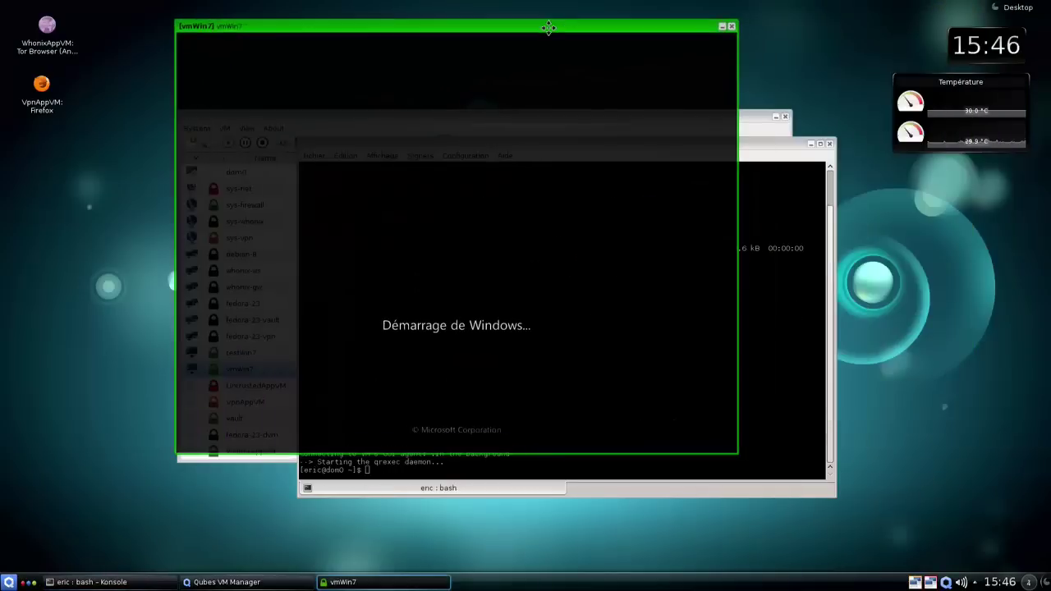
pyautogui.click(190, 352)
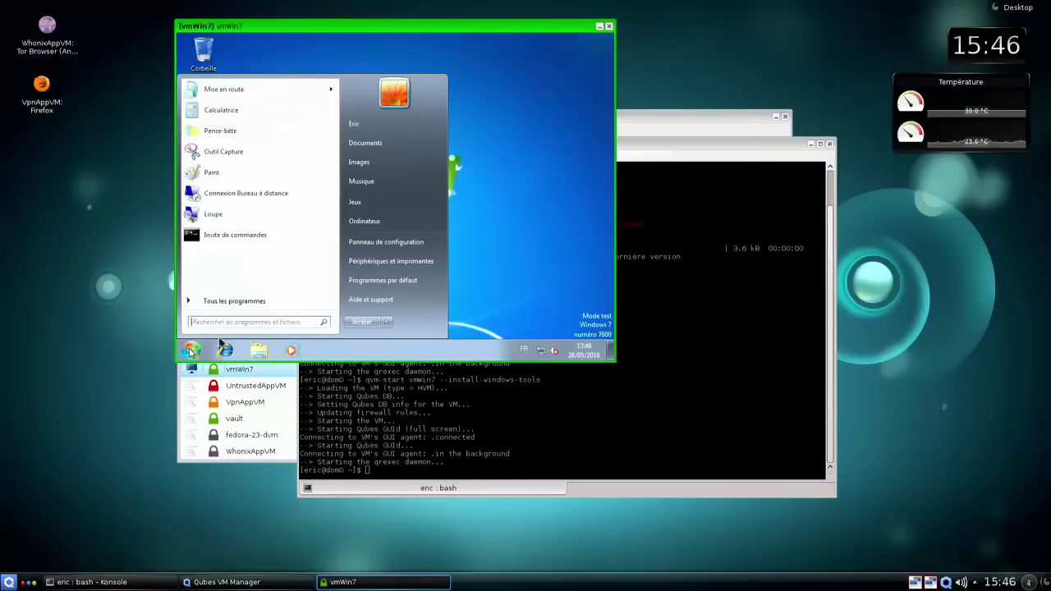
pyautogui.click(366, 219)
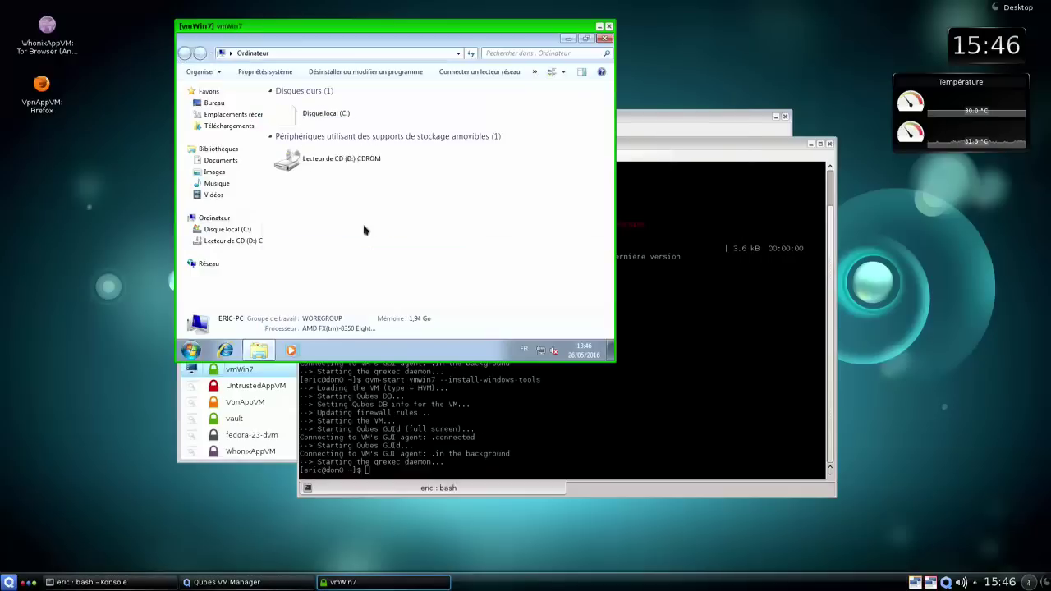
pyautogui.doubleClick(336, 162)
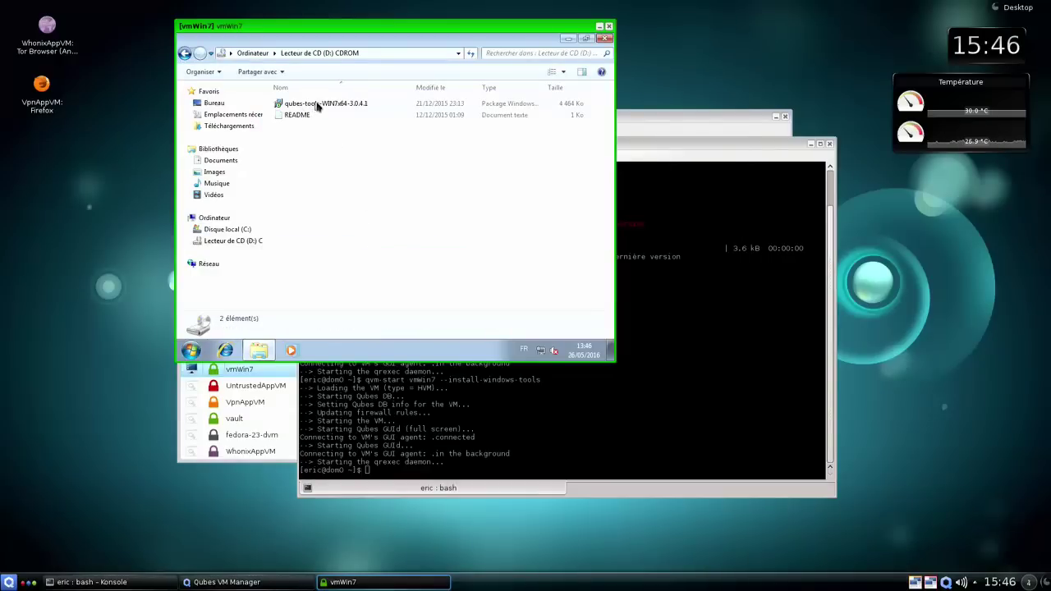
pyautogui.doubleClick(317, 106)
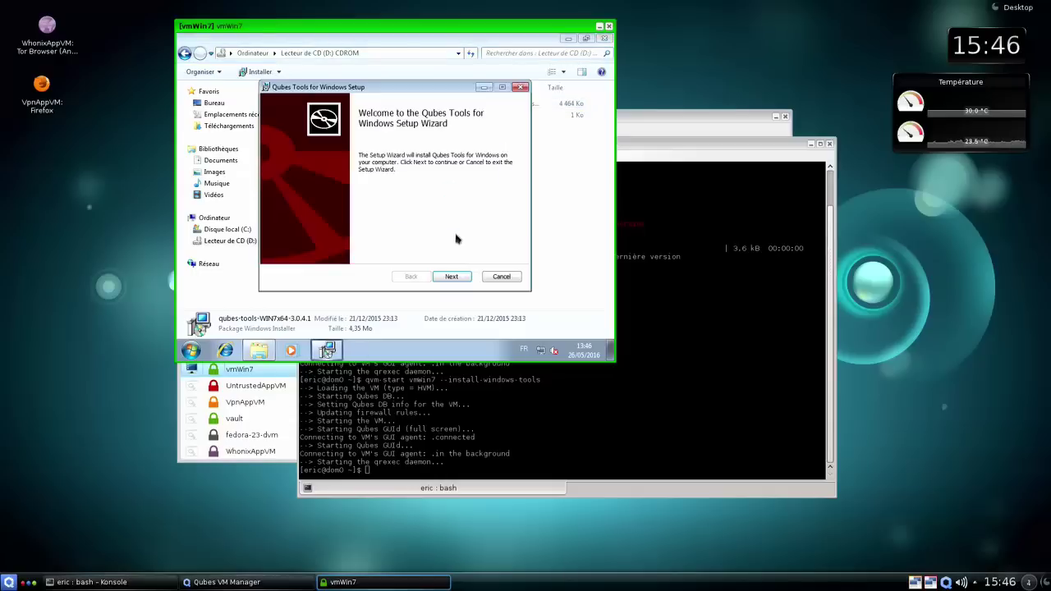
# - Accept the license terms, install Qubes Tools for Windows, and agree to restart the system
pyautogui.click(452, 277)
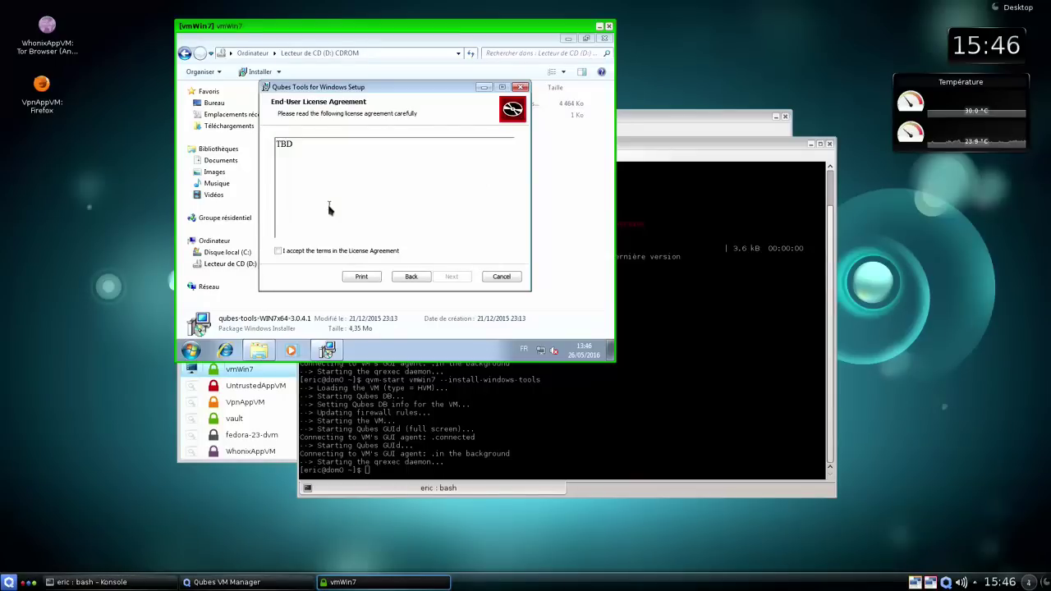
pyautogui.click(278, 250)
pyautogui.click(451, 277)
pyautogui.click(314, 219)
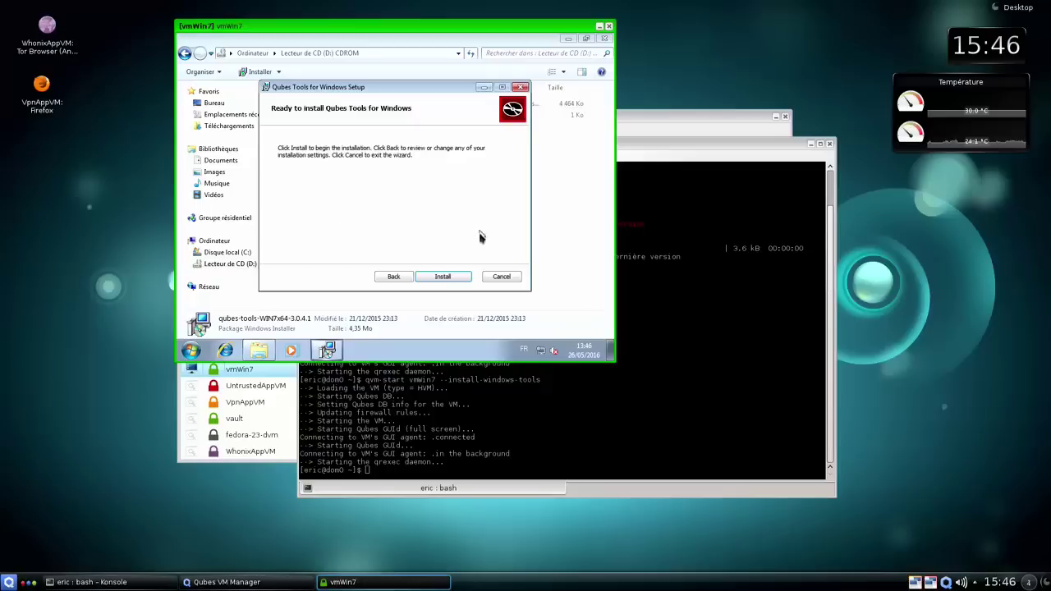
pyautogui.click(454, 277)
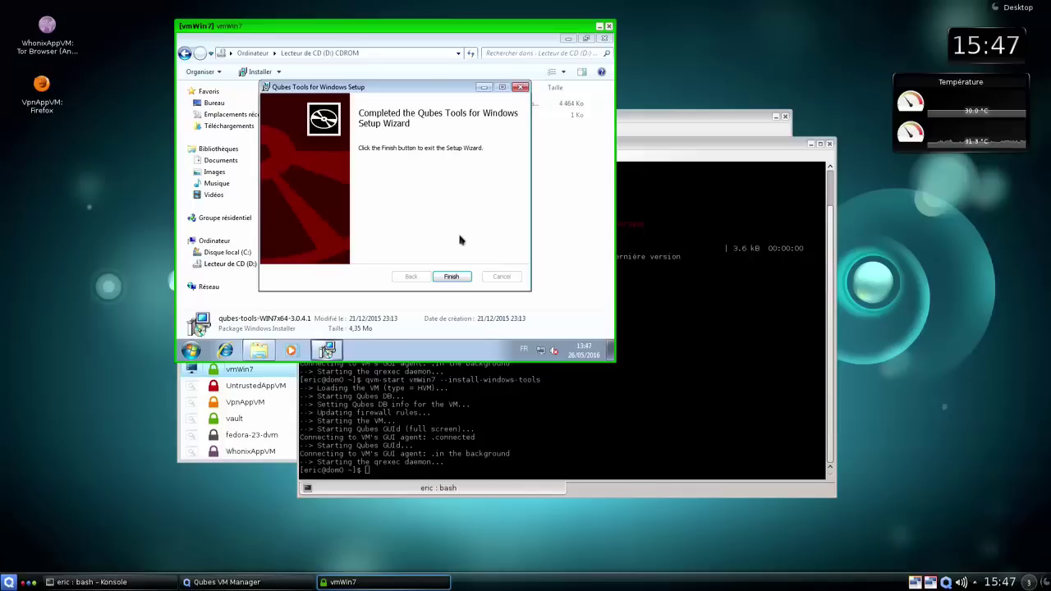
pyautogui.click(461, 280)
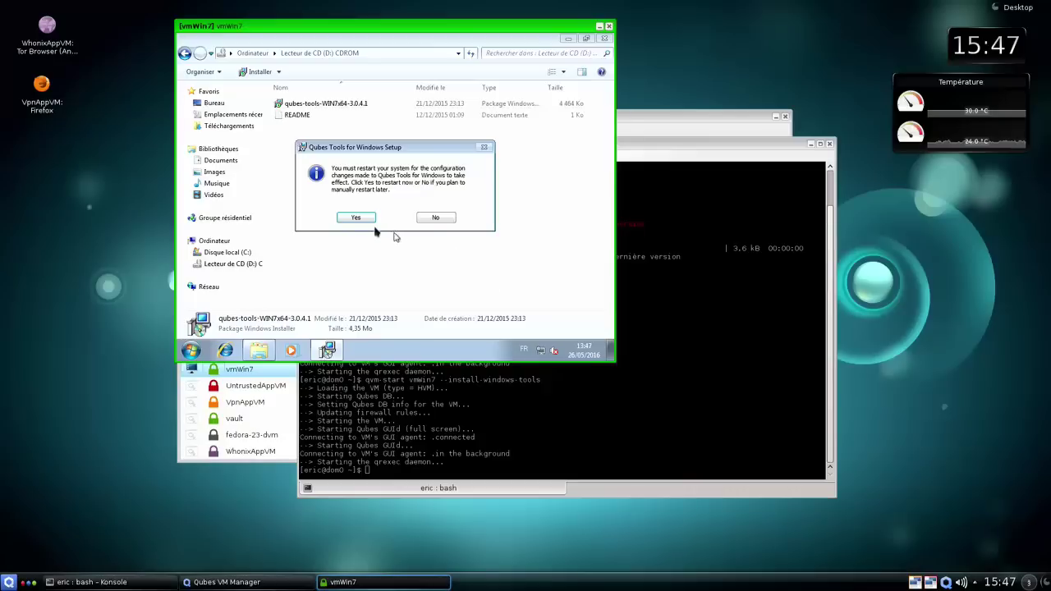
pyautogui.click(355, 217)
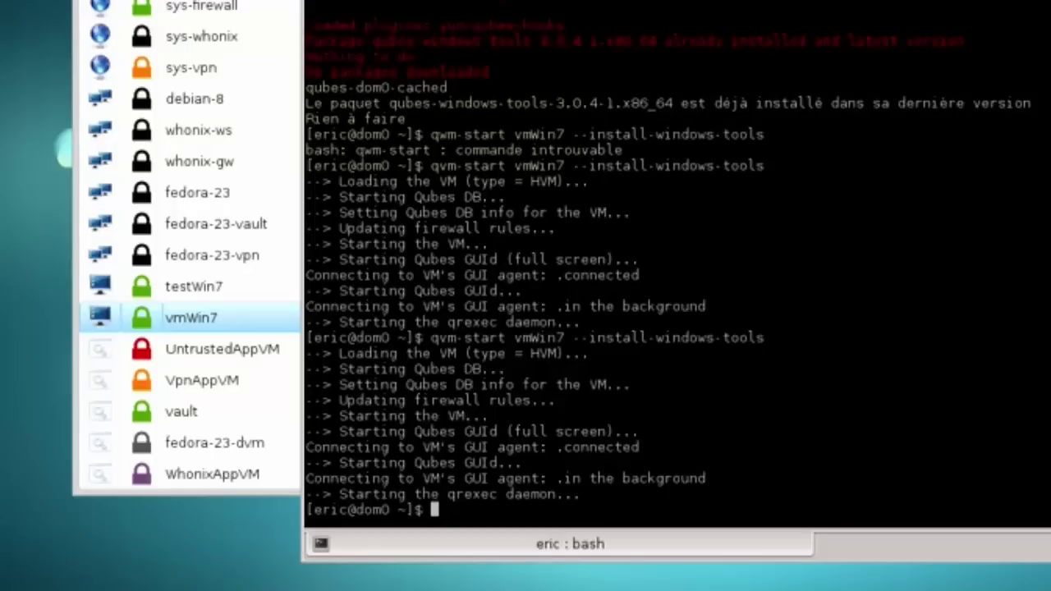
# - Set the VM's qrexec timeout to 300 by running qvm-prefs -s vmWin7 qrexec_timeout 300 in the dom0 terminal
pyautogui.write('qvm-pref')
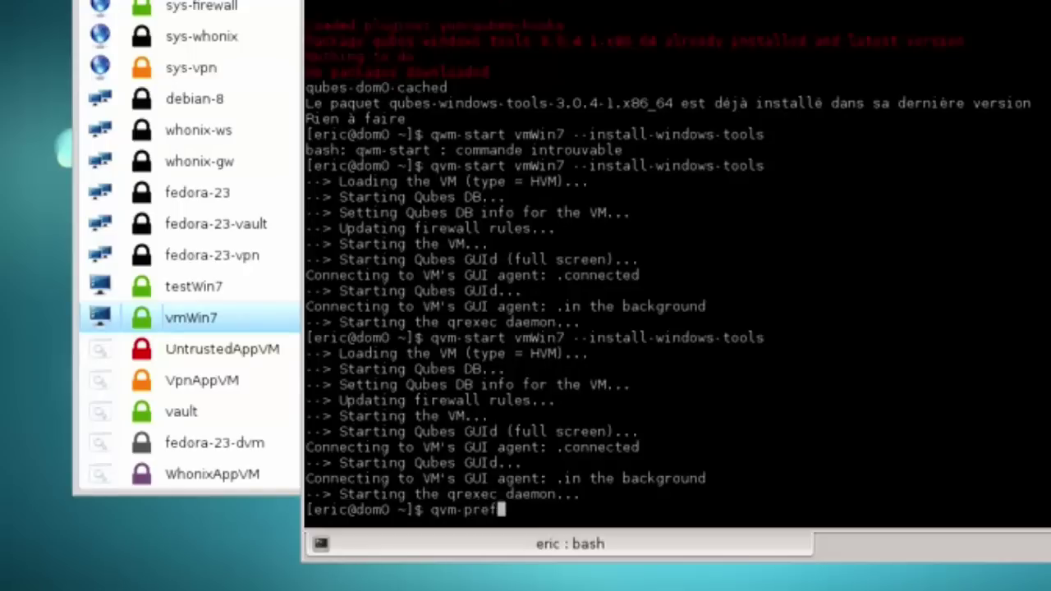
pyautogui.write('s -s vmWin7')
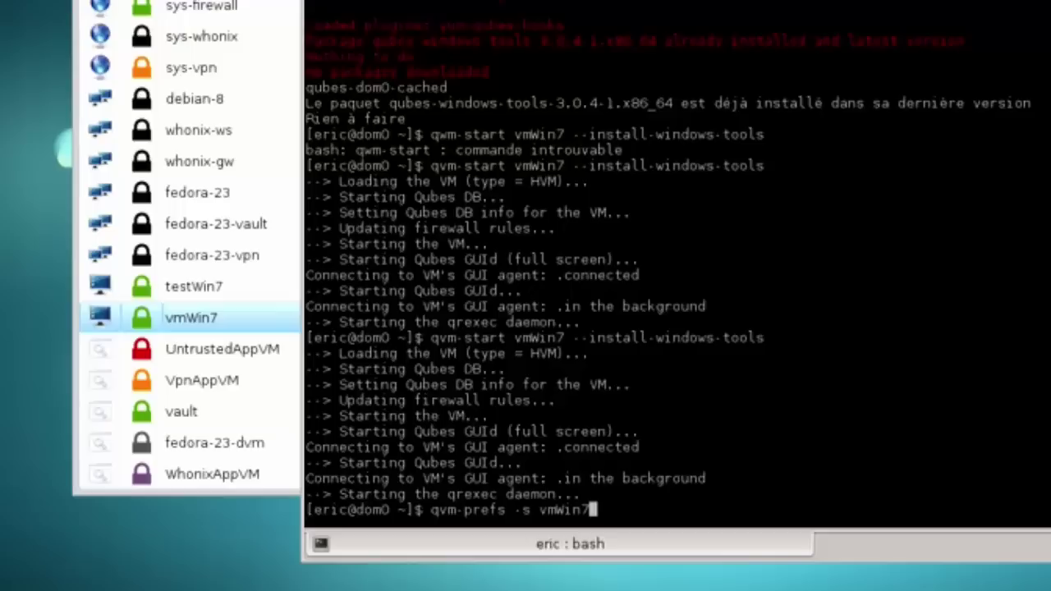
pyautogui.write(' qrexec')
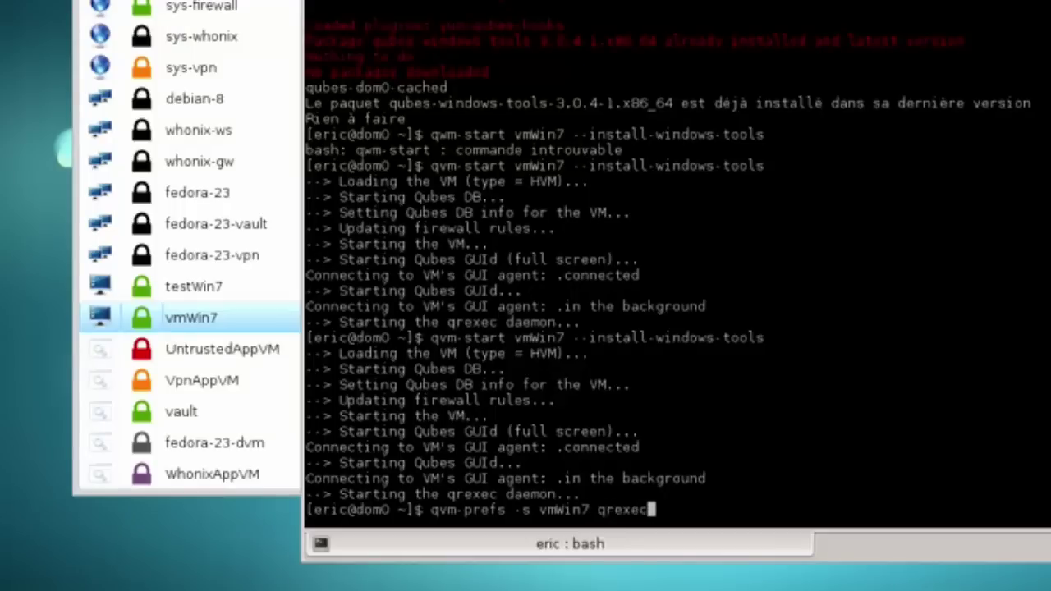
pyautogui.write('_timeout')
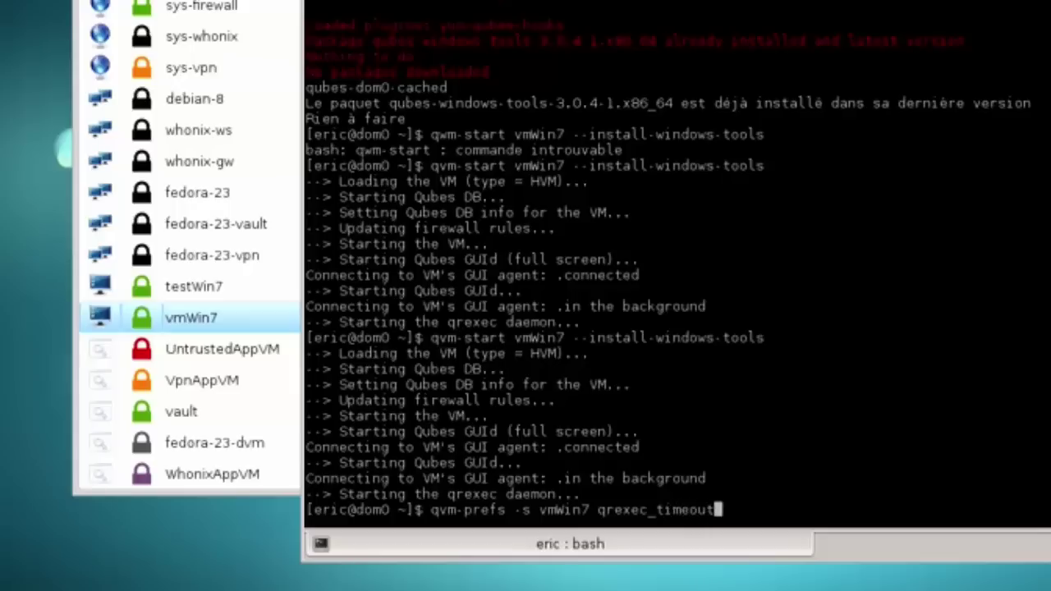
pyautogui.write(' 300')
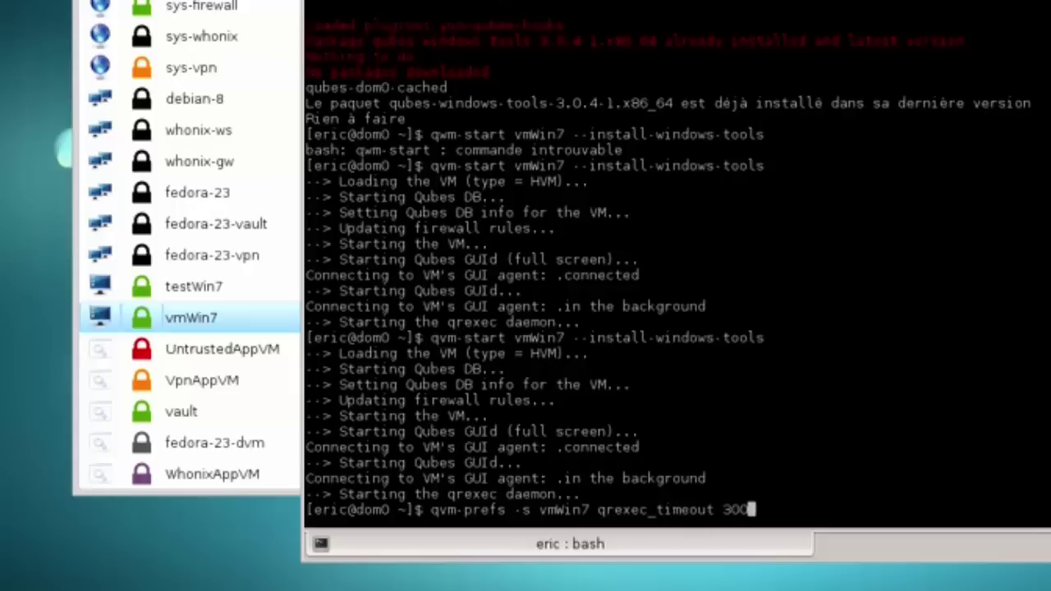
pyautogui.press('Return')
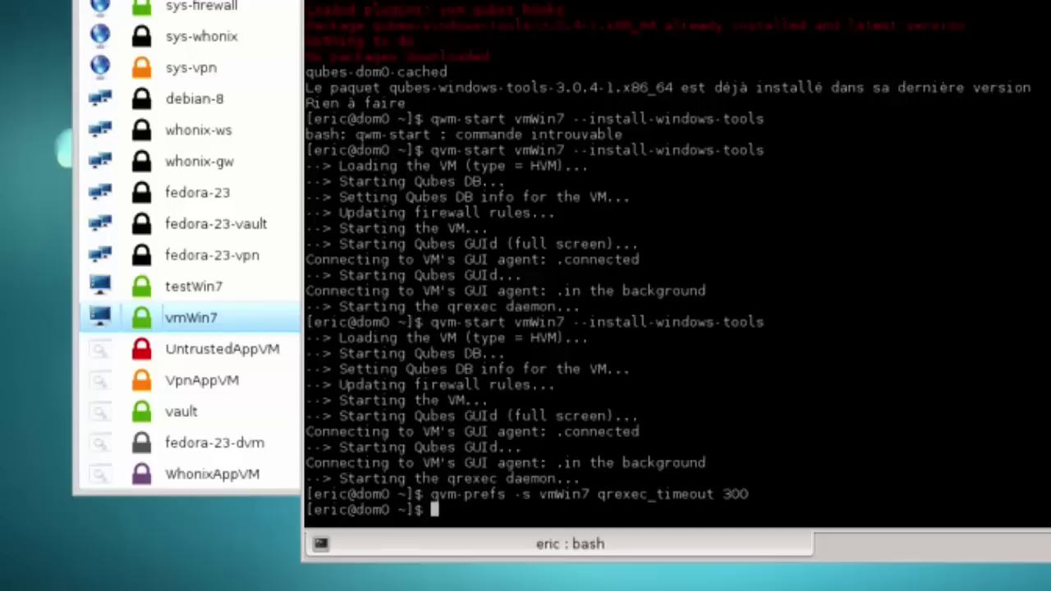
# - Acknowledge the Qubes Tools notice about the private disk image and restart Windows immediately
pyautogui.hotkey('alt', 'Tab')
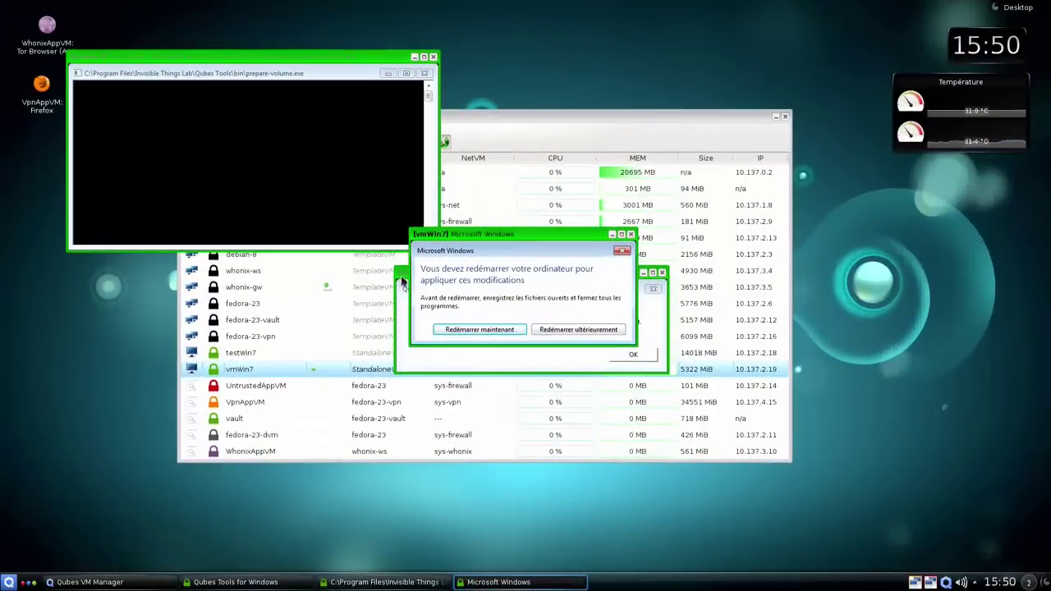
pyautogui.click(400, 276)
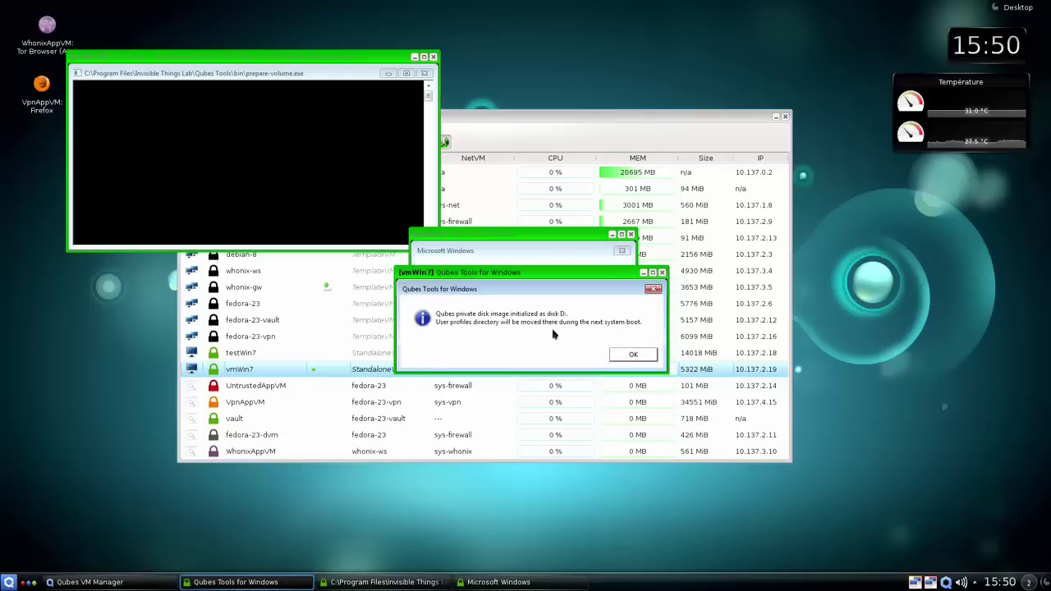
pyautogui.click(626, 360)
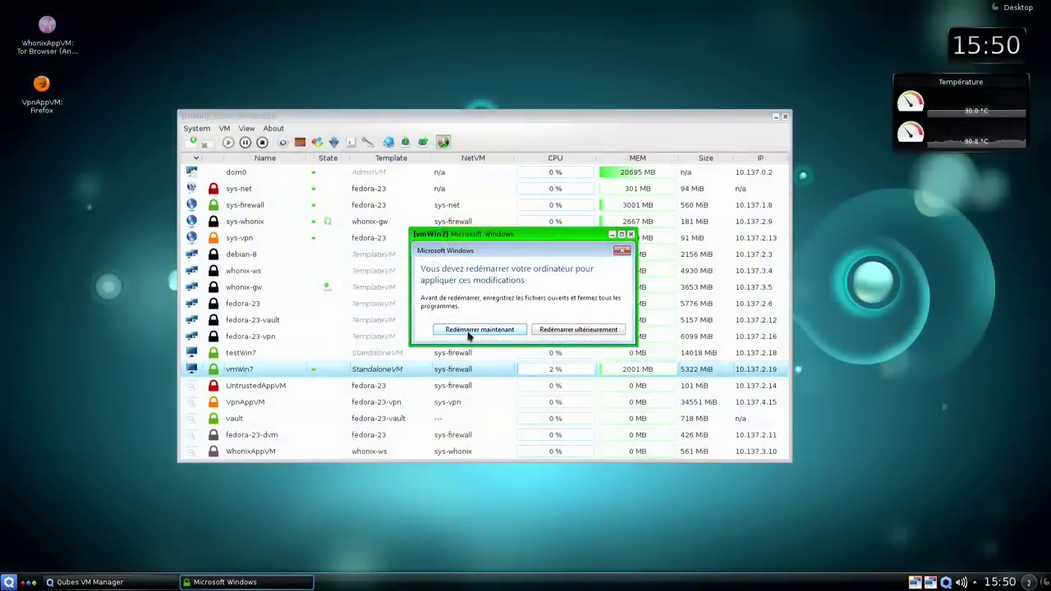
pyautogui.click(469, 333)
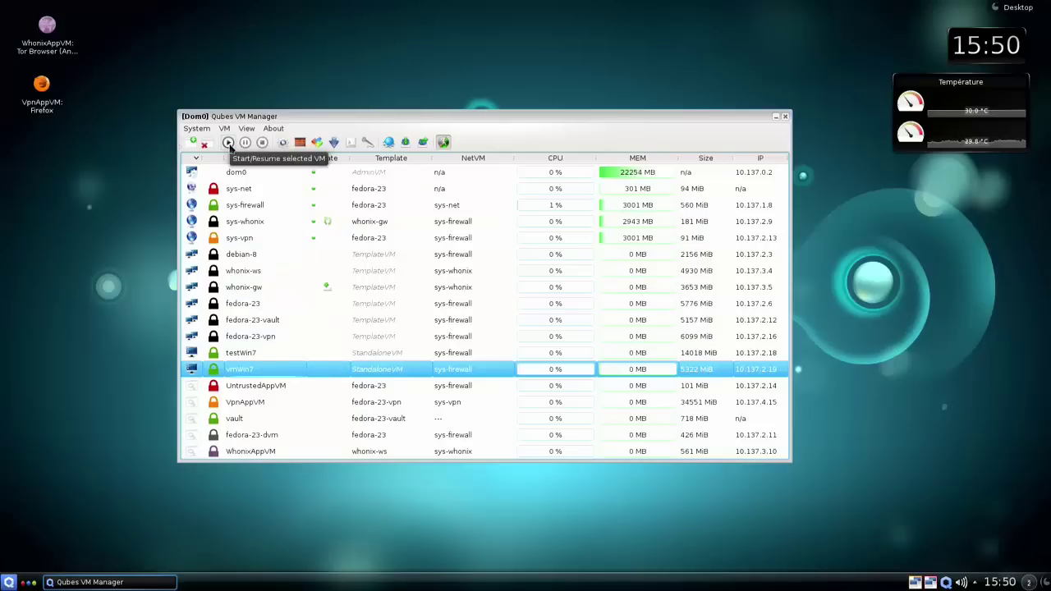
# - Start vmWin7 from the VM manager, starting it again after its shutdown, and dismiss the Windows notice about the unplanned stop
pyautogui.click(229, 144)
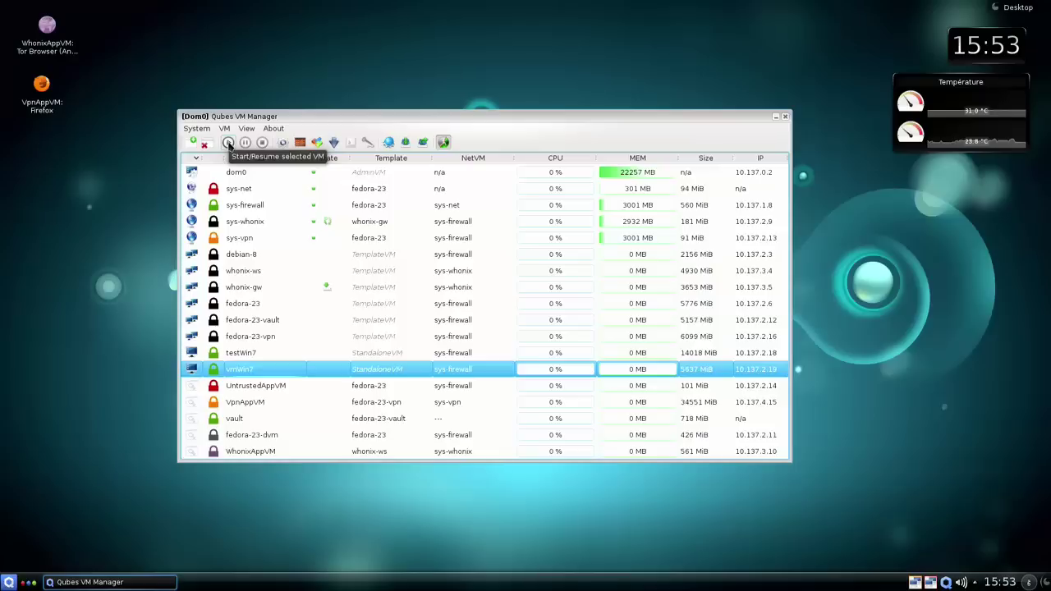
pyautogui.click(228, 144)
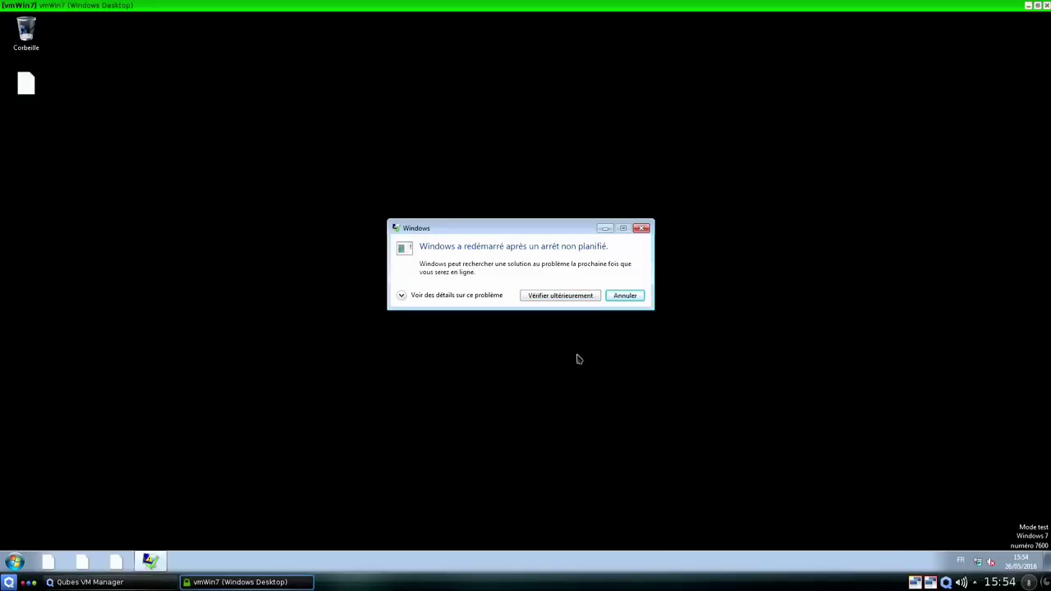
pyautogui.click(623, 298)
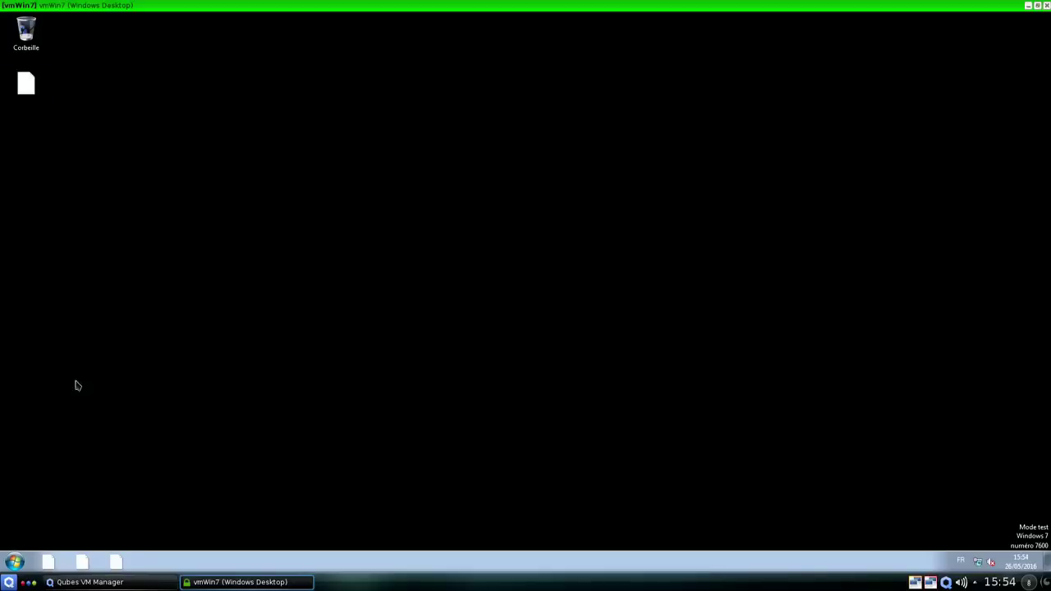
# - Open the computer's drives and inspect the user's profile folder under Utilisateurs on Qubes Private Image (D:)
pyautogui.click(14, 562)
pyautogui.click(211, 434)
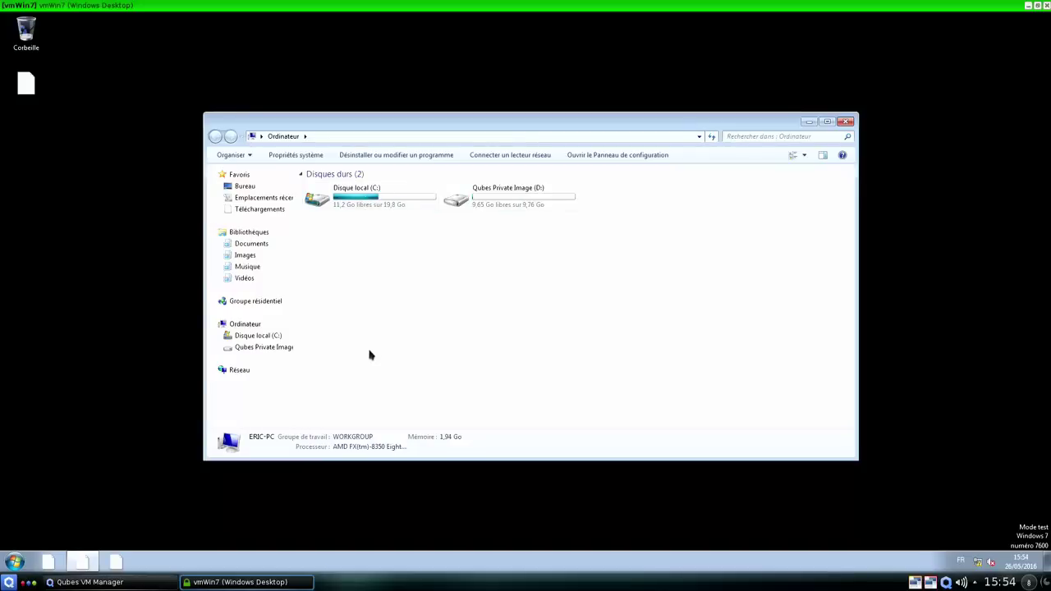
pyautogui.doubleClick(509, 203)
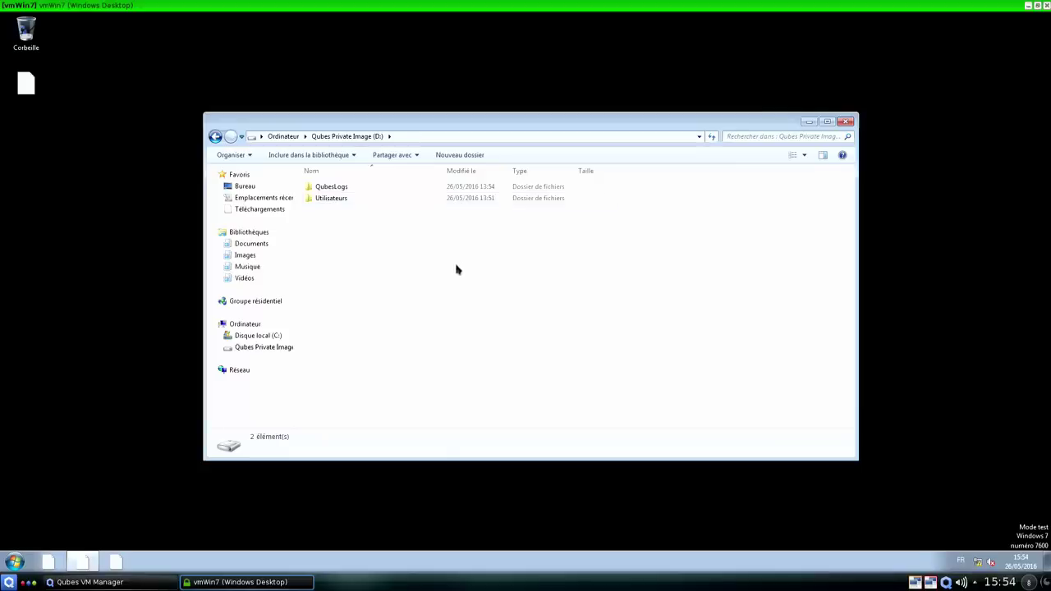
pyautogui.doubleClick(344, 202)
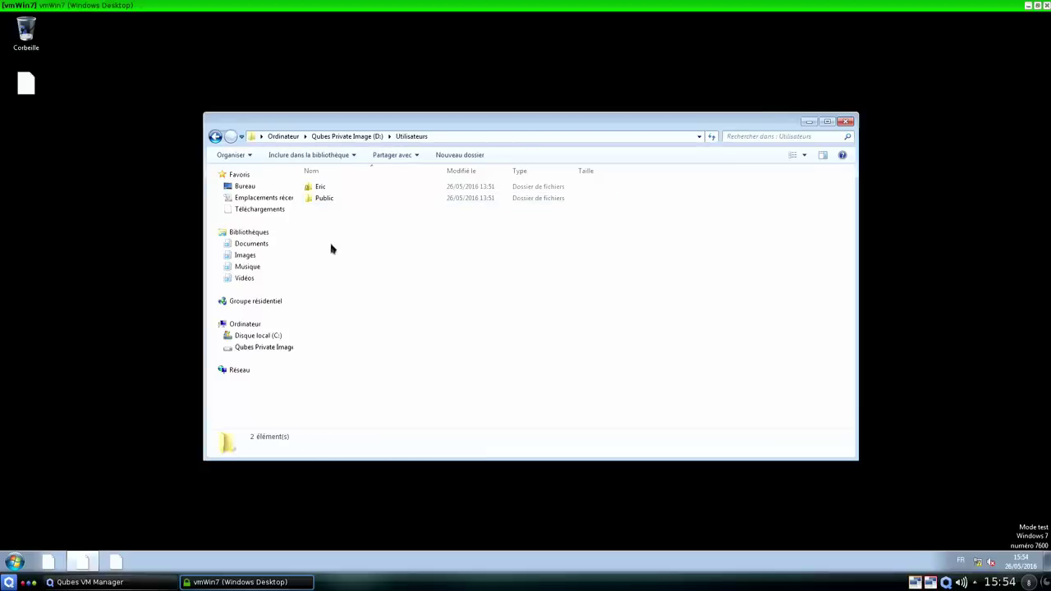
pyautogui.doubleClick(322, 188)
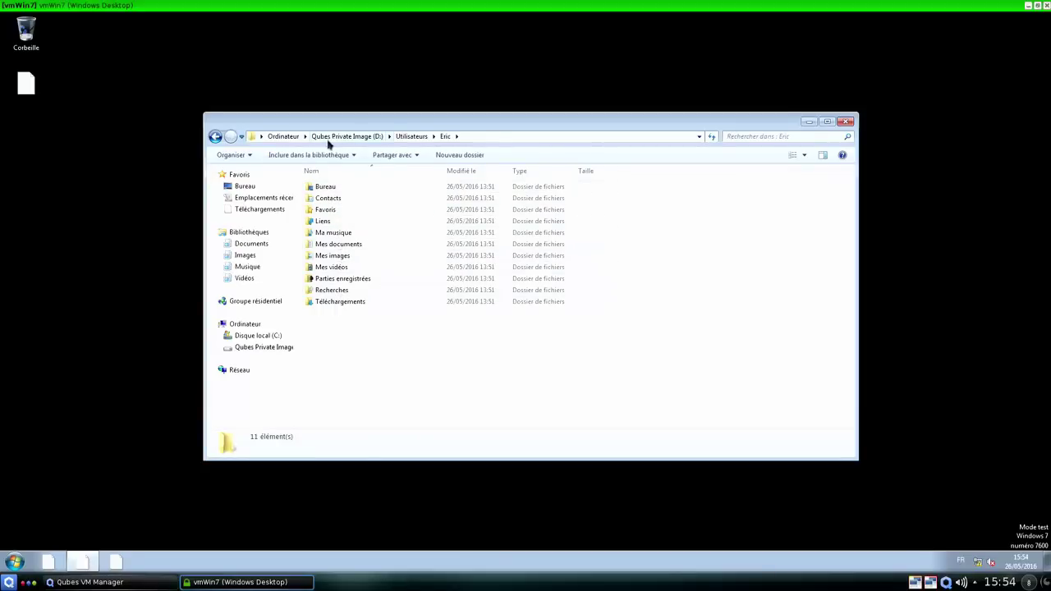
# - Check the contents of Disque local (C:), and return to the user's profile folder on Qubes Private Image (D:)
pyautogui.click(288, 136)
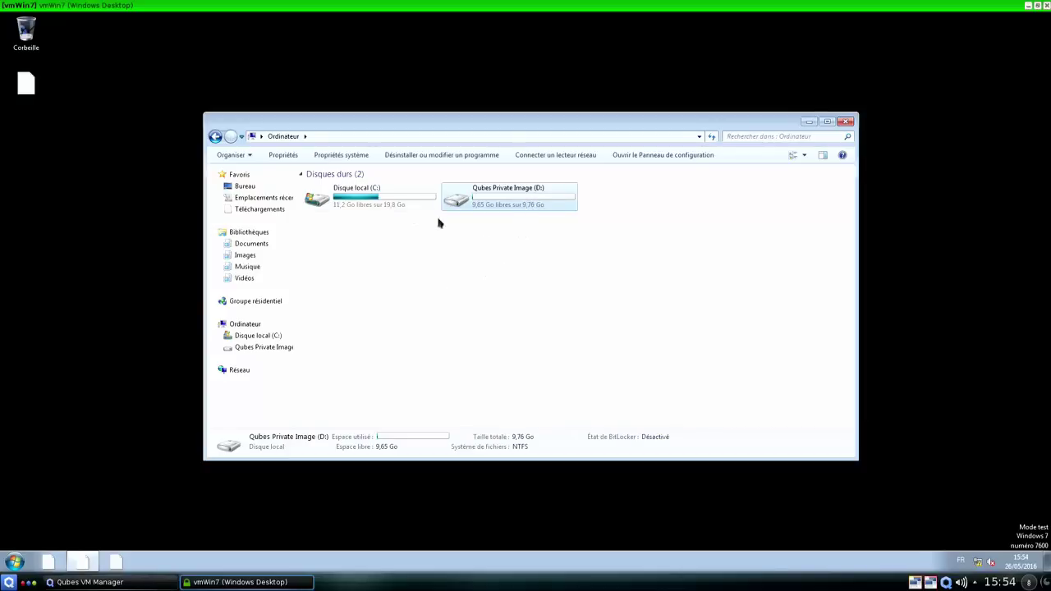
pyautogui.doubleClick(373, 197)
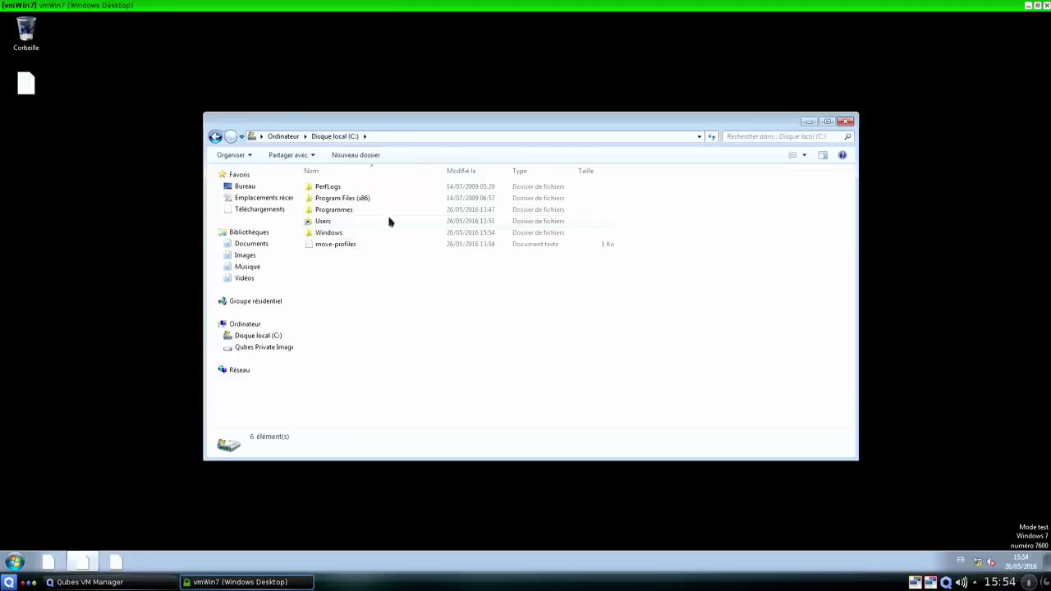
pyautogui.click(283, 136)
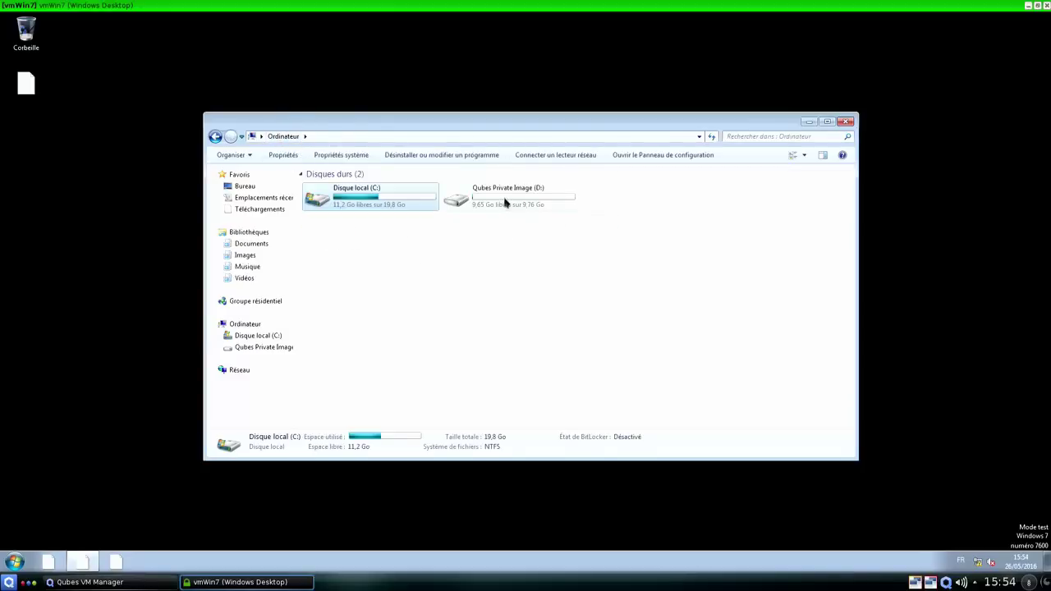
pyautogui.doubleClick(505, 204)
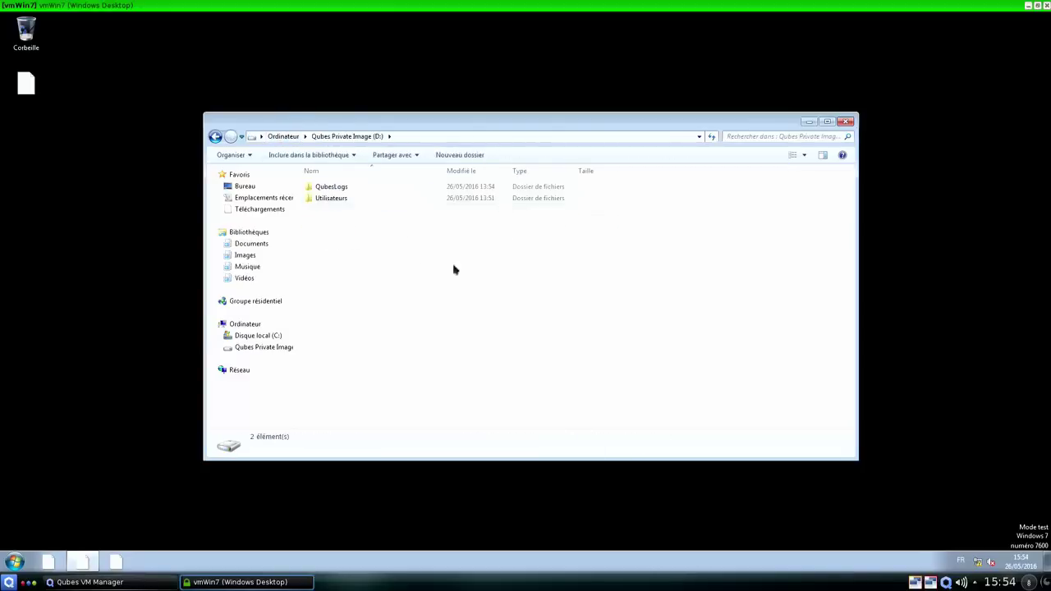
pyautogui.doubleClick(347, 201)
pyautogui.doubleClick(325, 190)
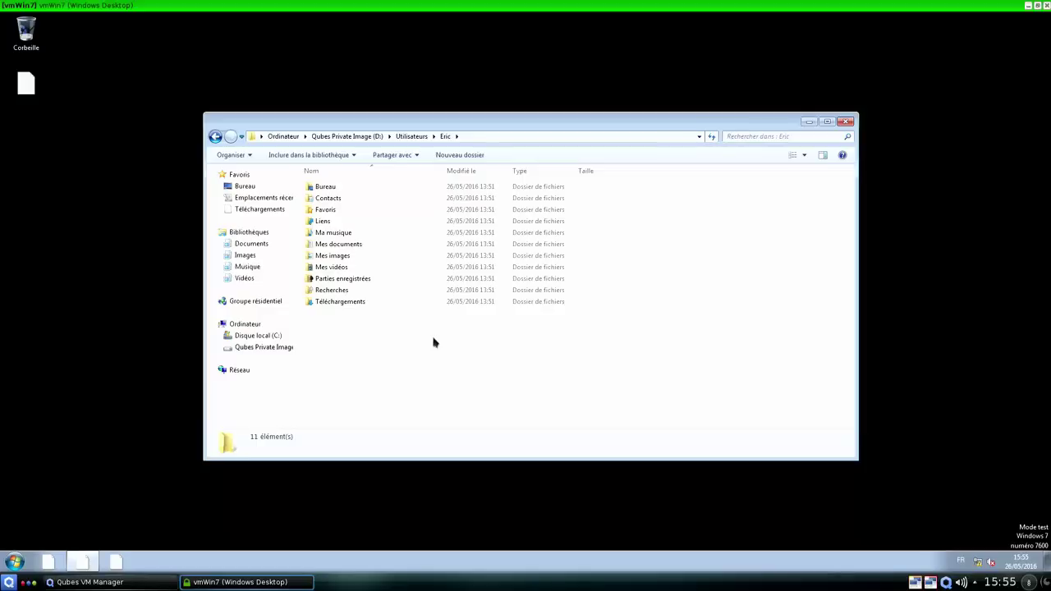
# - Try to open the Documents library, dismiss the resulting notice, and collapse the list of libraries
pyautogui.click(254, 246)
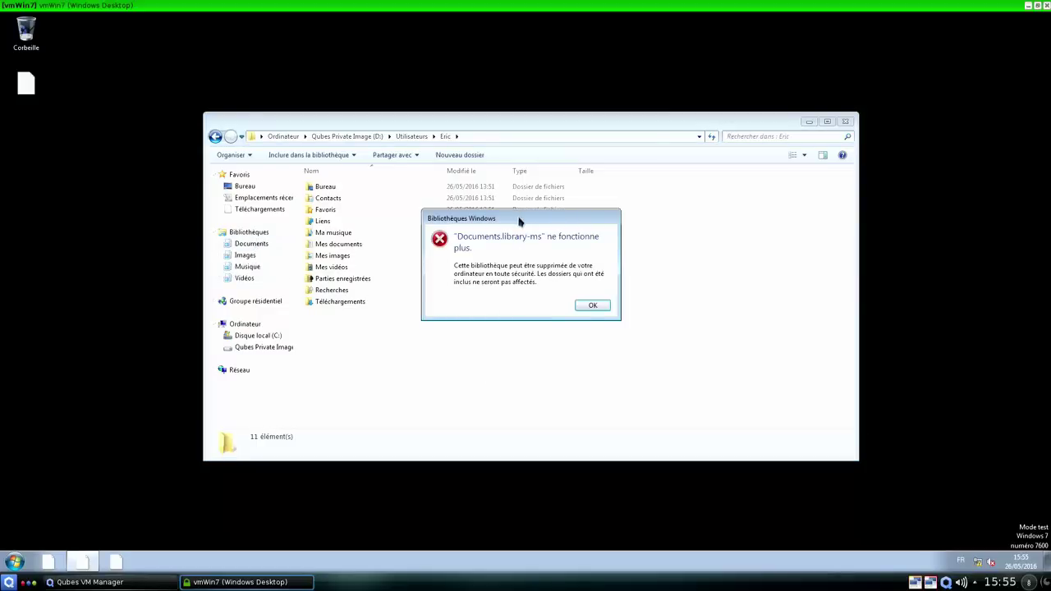
pyautogui.moveTo(521, 216); pyautogui.dragTo(502, 206)
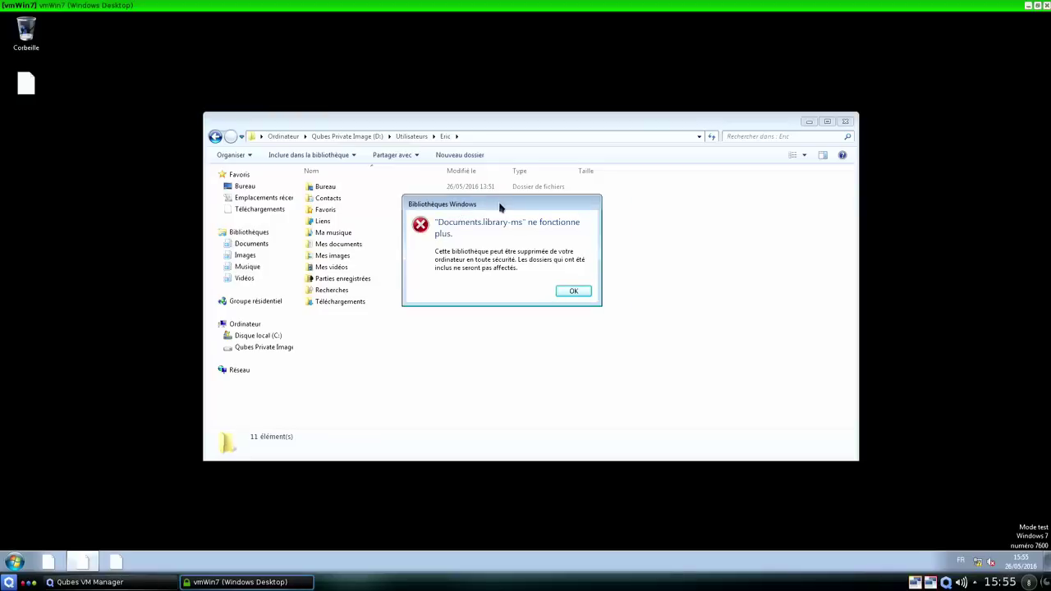
pyautogui.click(574, 292)
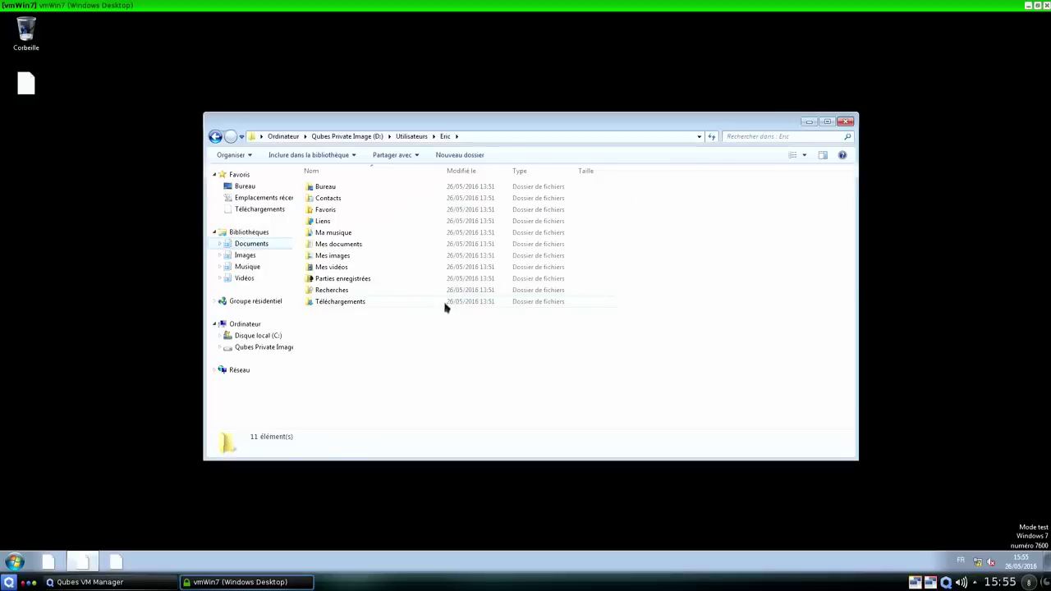
pyautogui.click(216, 236)
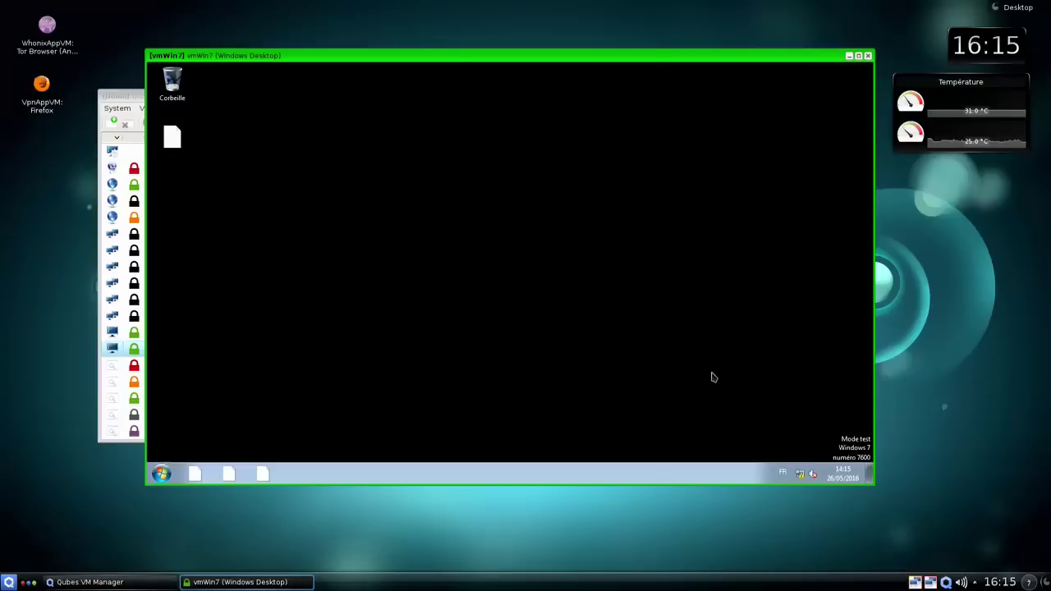
# - Open the properties of Connexion au réseau local 2 from the network centre and disable Protocole Internet version 6 (TCP/IPv6)
pyautogui.moveTo(803, 484)
pyautogui.rightClick(800, 477)
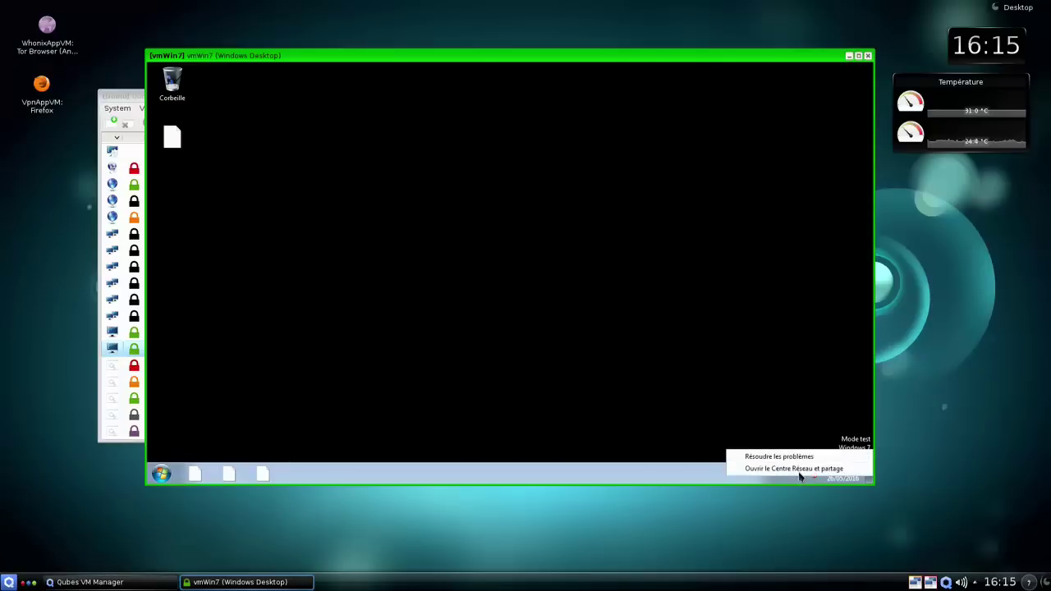
pyautogui.click(797, 470)
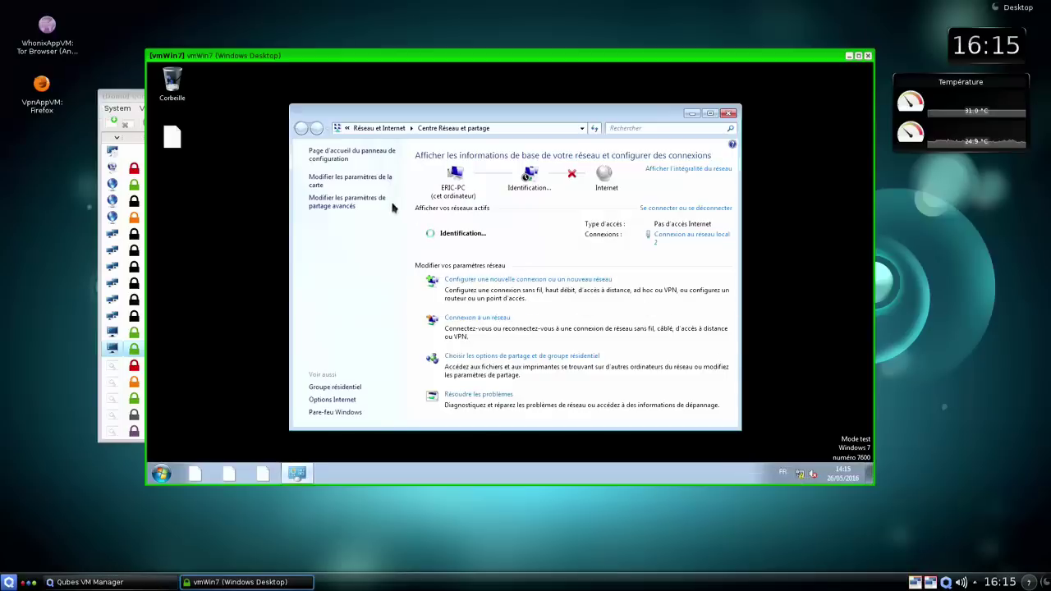
pyautogui.click(366, 185)
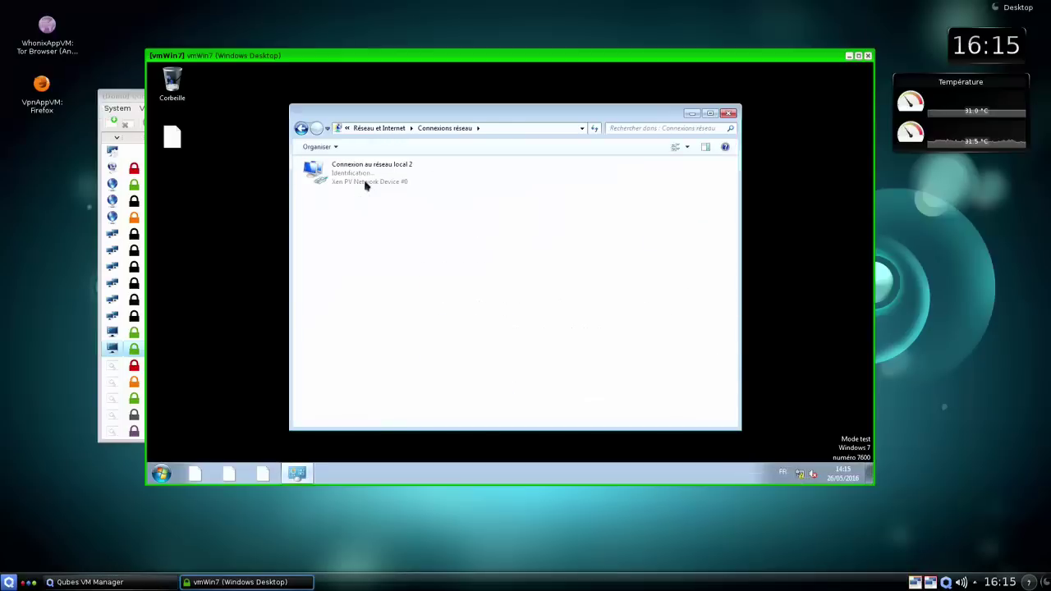
pyautogui.rightClick(357, 188)
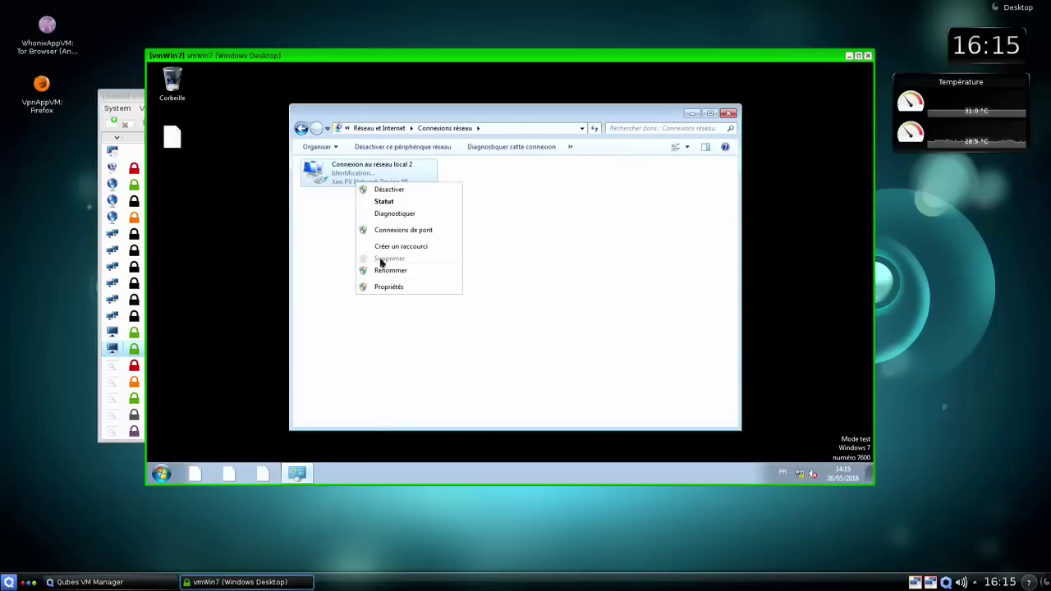
pyautogui.click(385, 287)
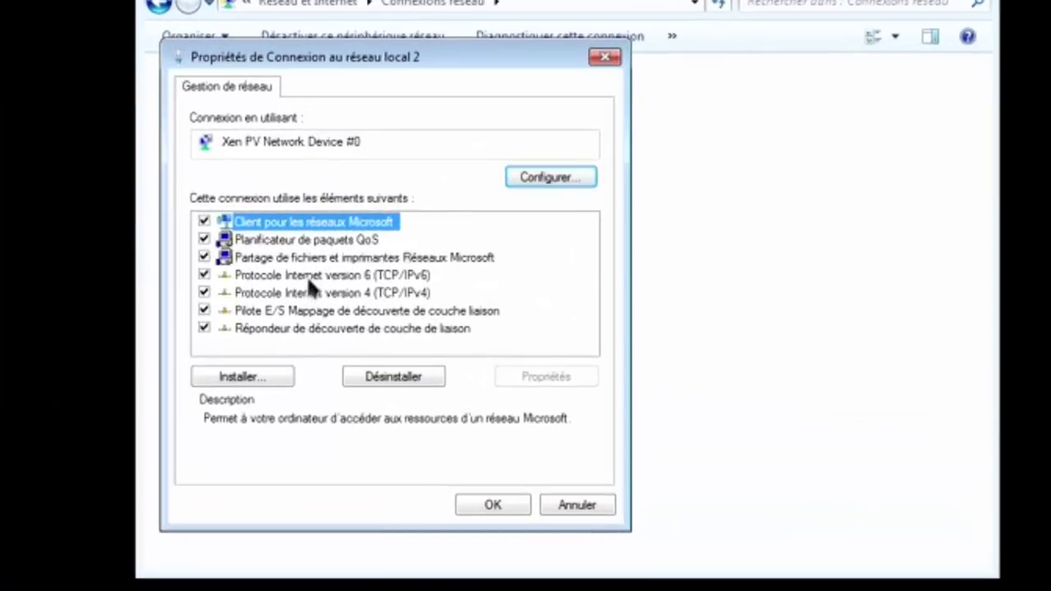
pyautogui.click(204, 277)
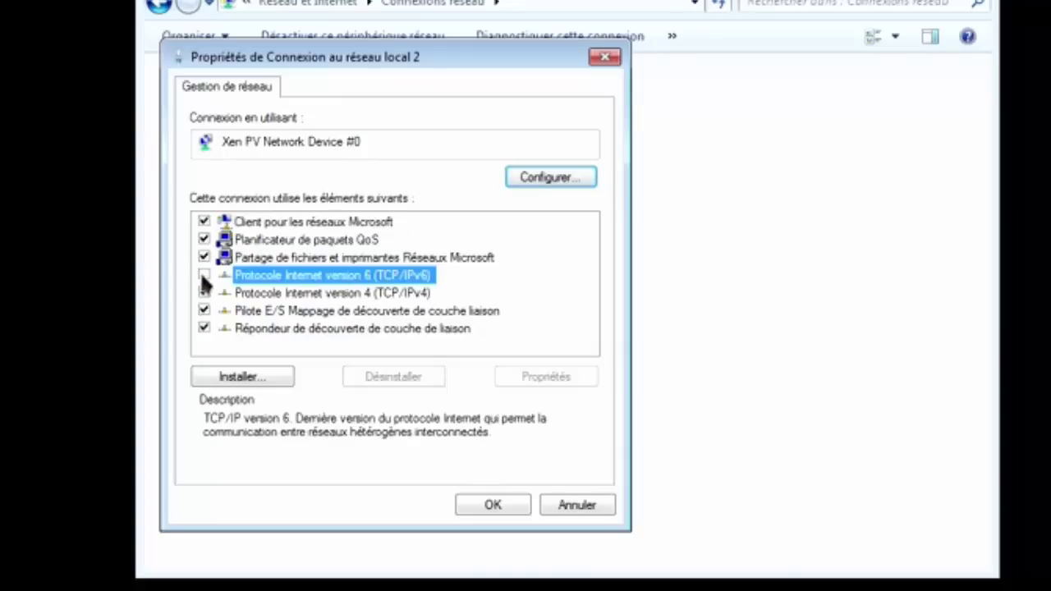
# - Open the connection's TCP/IPv4 properties and check the networking values in vmWin7's Qubes VM settings without changing them
pyautogui.click(410, 294)
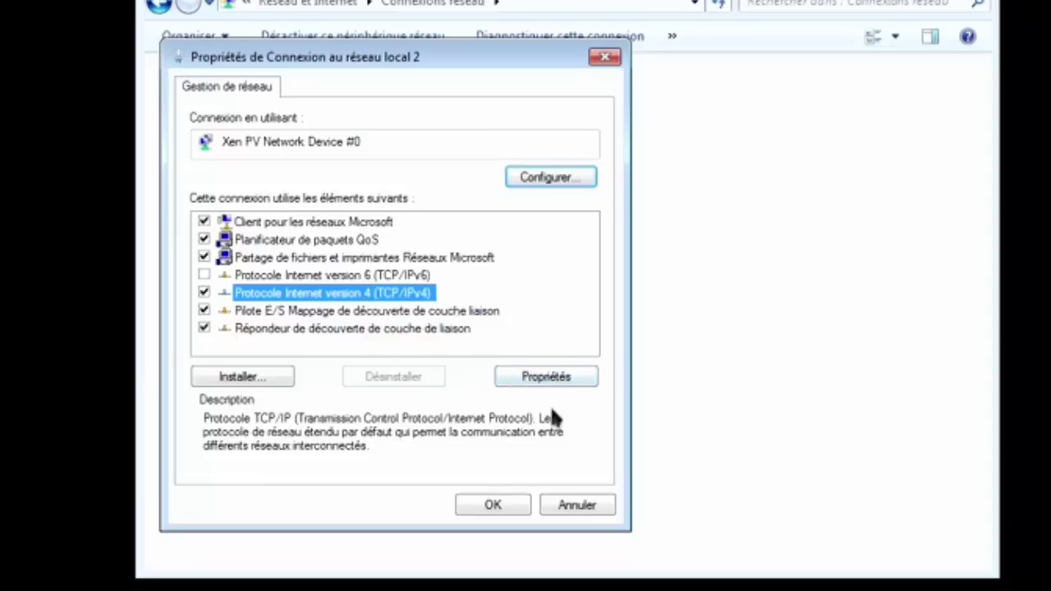
pyautogui.click(546, 378)
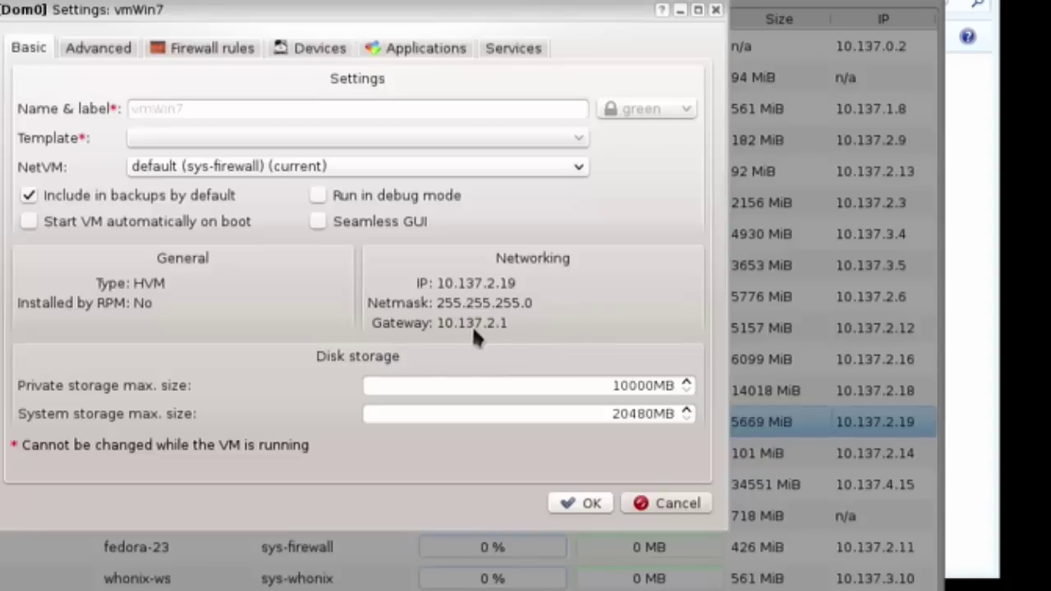
pyautogui.click(667, 503)
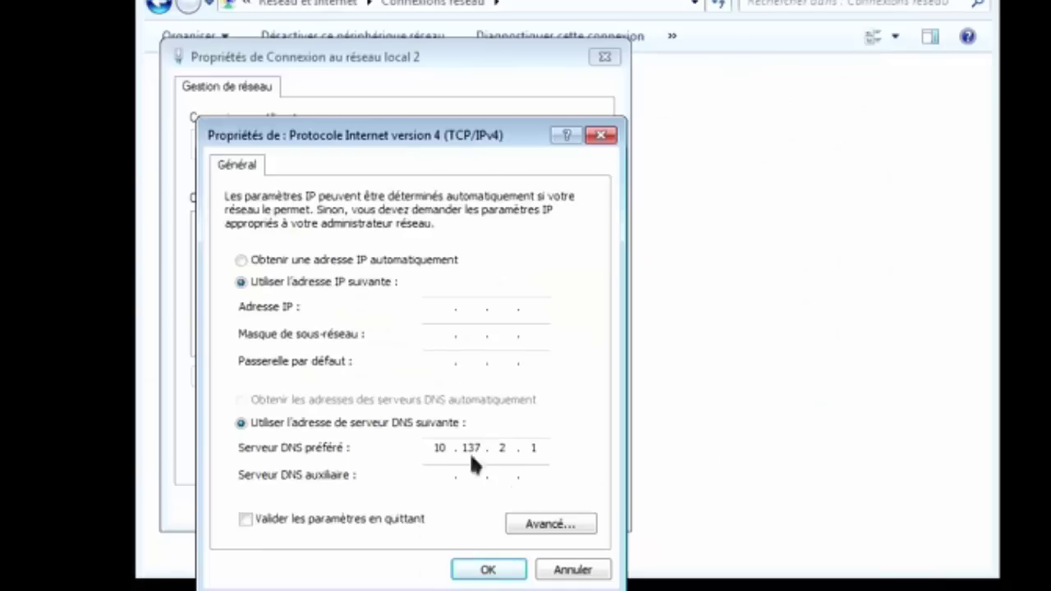
# - Set TCP/IPv4 to obtain an IP address automatically, and apply and close the connection properties
pyautogui.click(240, 260)
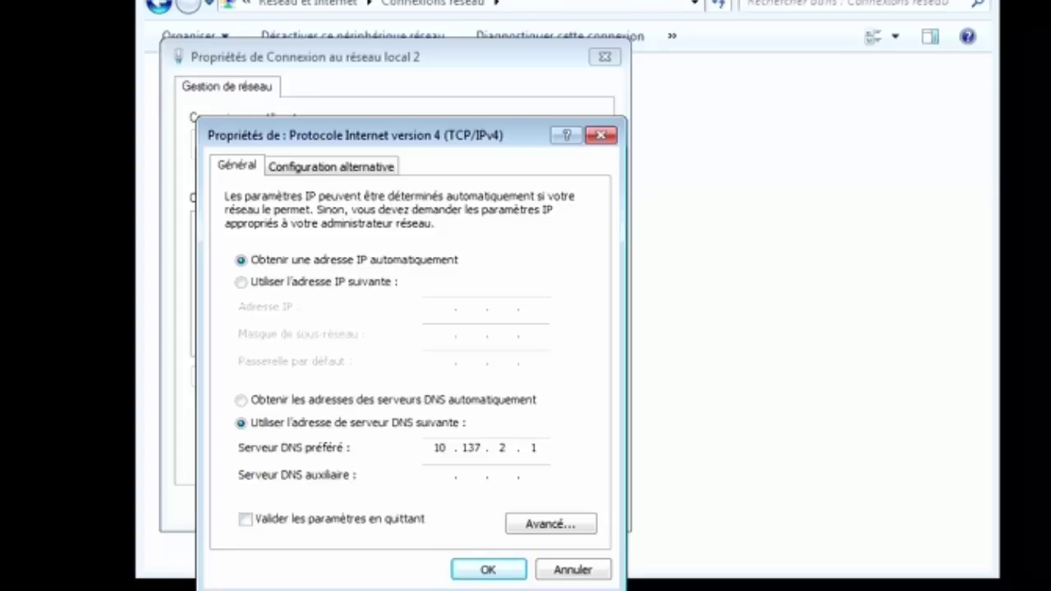
pyautogui.click(486, 571)
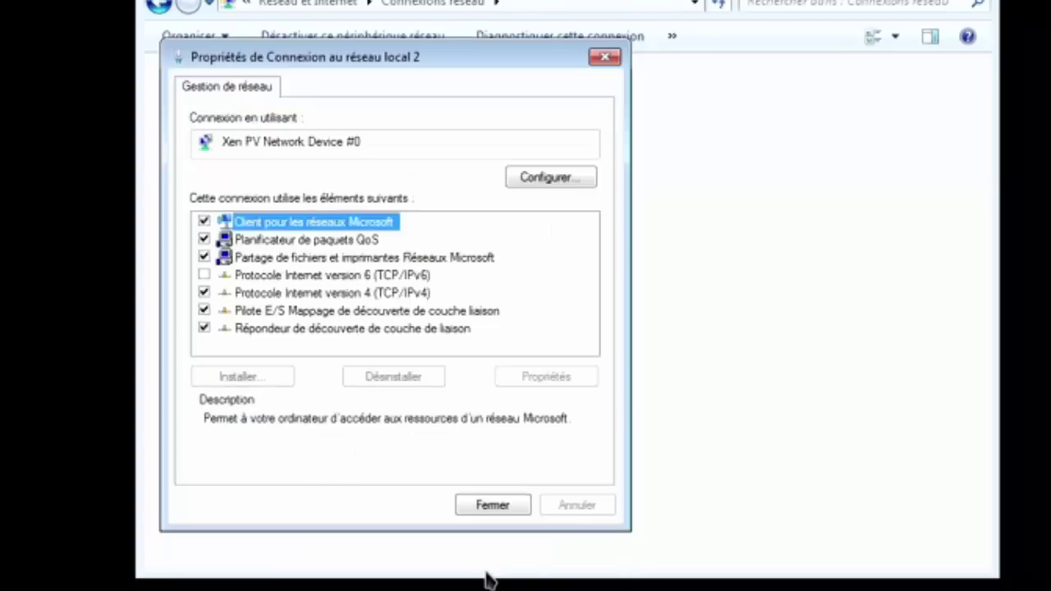
pyautogui.click(493, 506)
pyautogui.click(823, 309)
# - Browse to the Internet Explorer folder in Program Files (x86) on Disque local (C:) and launch iexplore
pyautogui.click(0, 590)
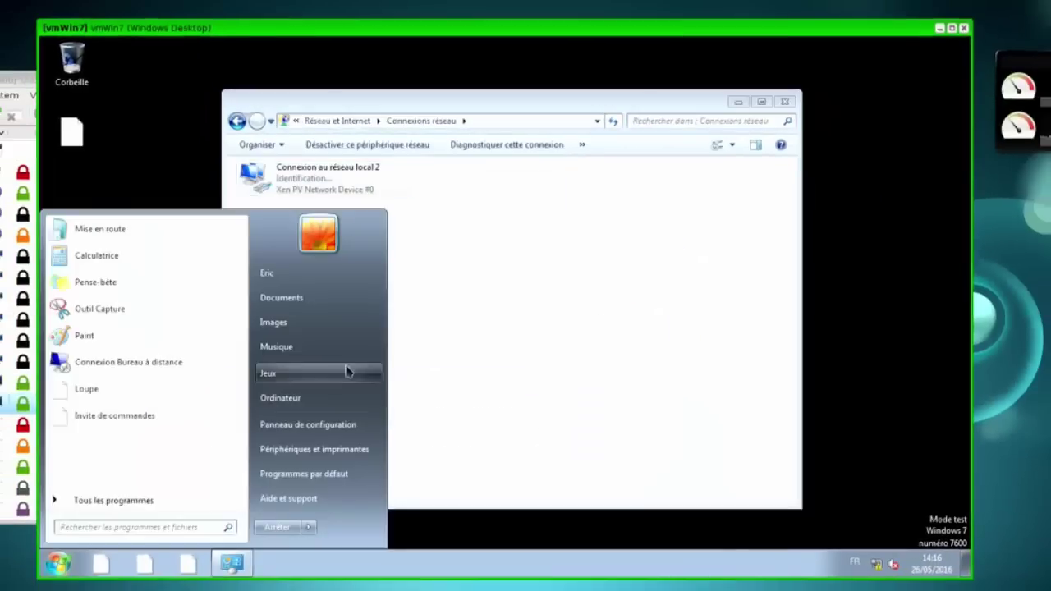
pyautogui.click(329, 398)
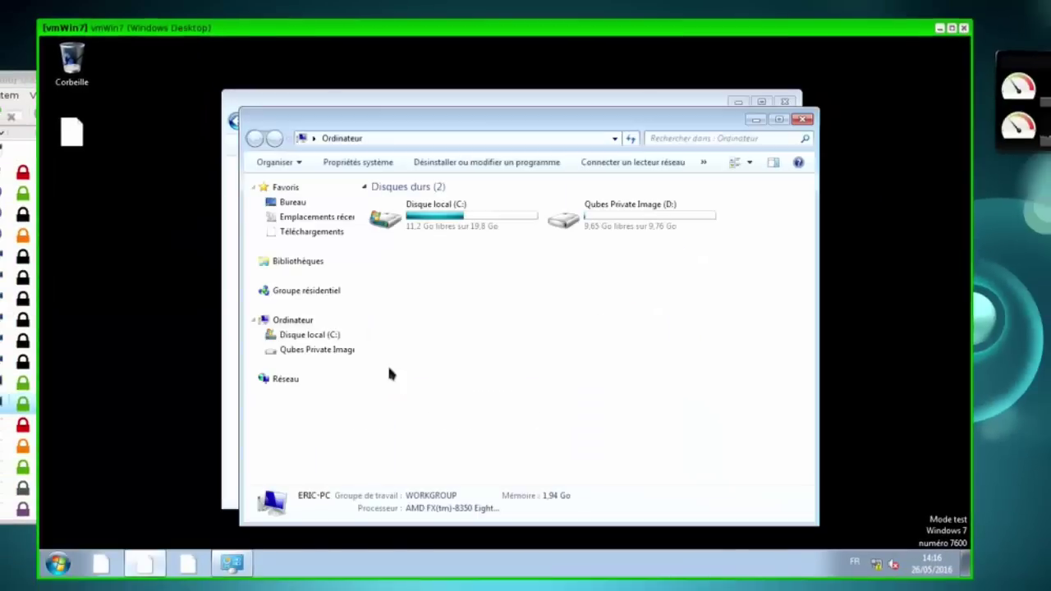
pyautogui.doubleClick(454, 226)
pyautogui.doubleClick(423, 219)
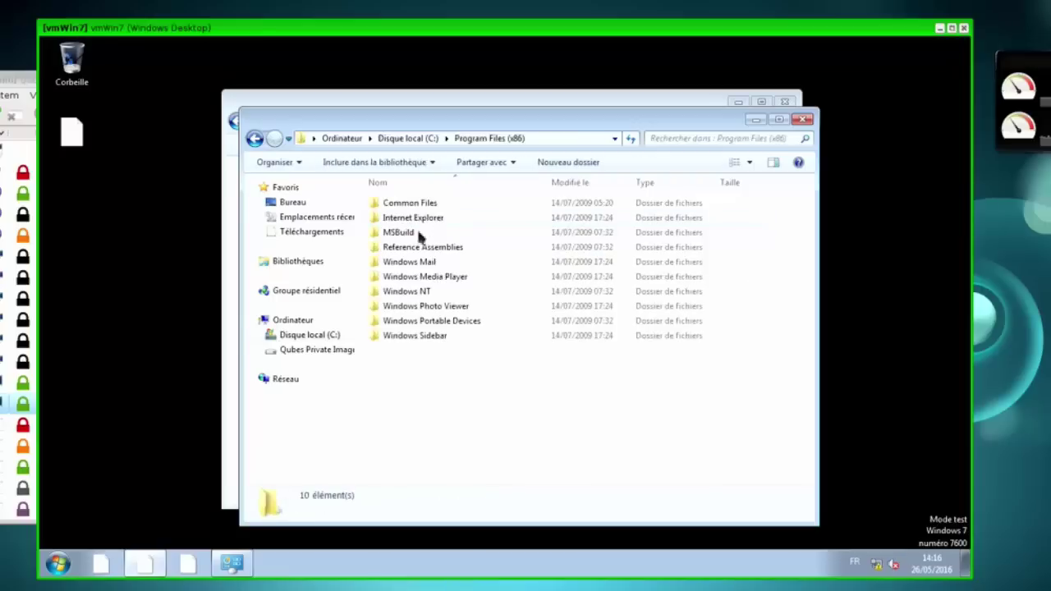
pyautogui.doubleClick(432, 218)
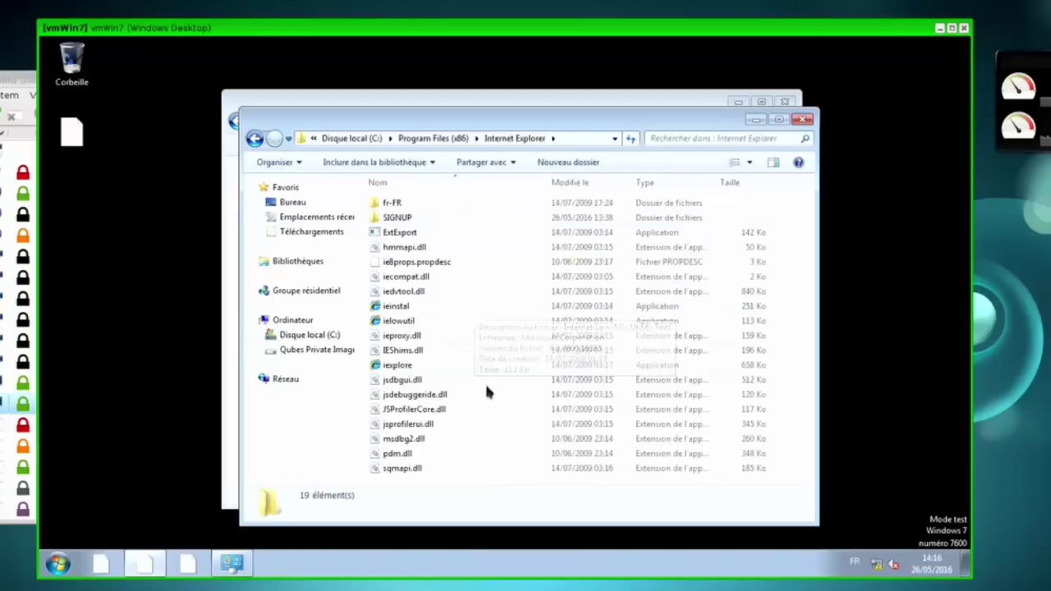
pyautogui.click(405, 368)
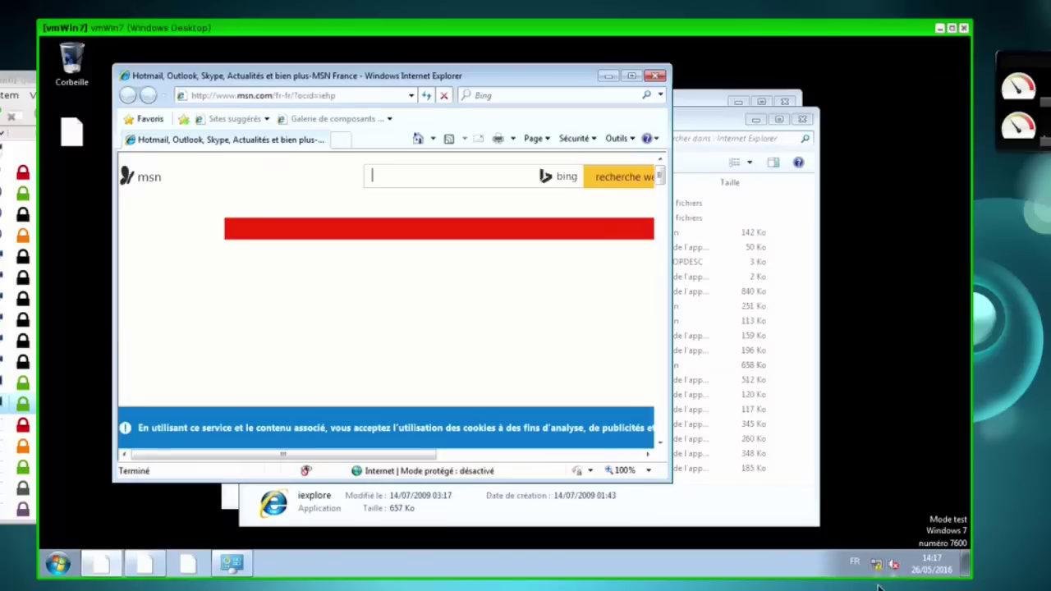
pyautogui.moveTo(671, 480); pyautogui.dragTo(772, 509)
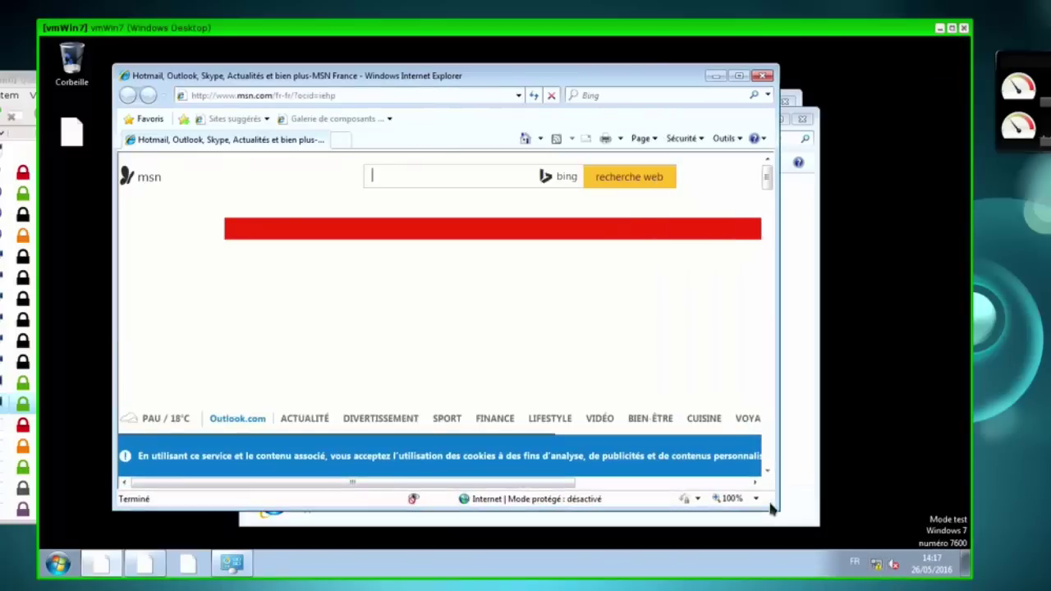
pyautogui.click(357, 94)
pyautogui.write('ww')
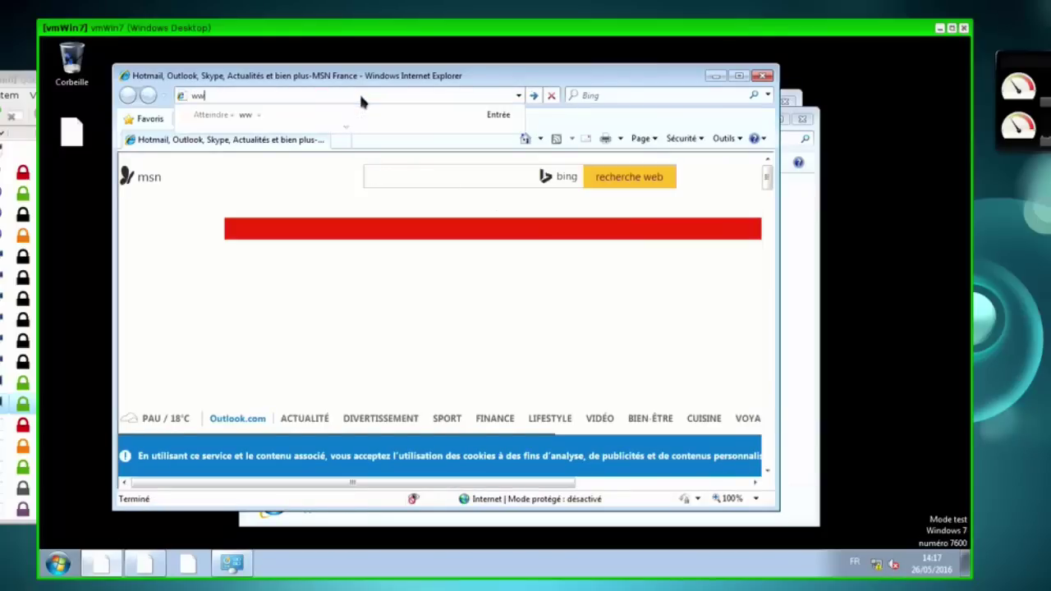
pyautogui.write('w.qwanrt')
pyautogui.press('BackSpace')
pyautogui.press('BackSpace')
pyautogui.write('t.com')
pyautogui.press('Return')
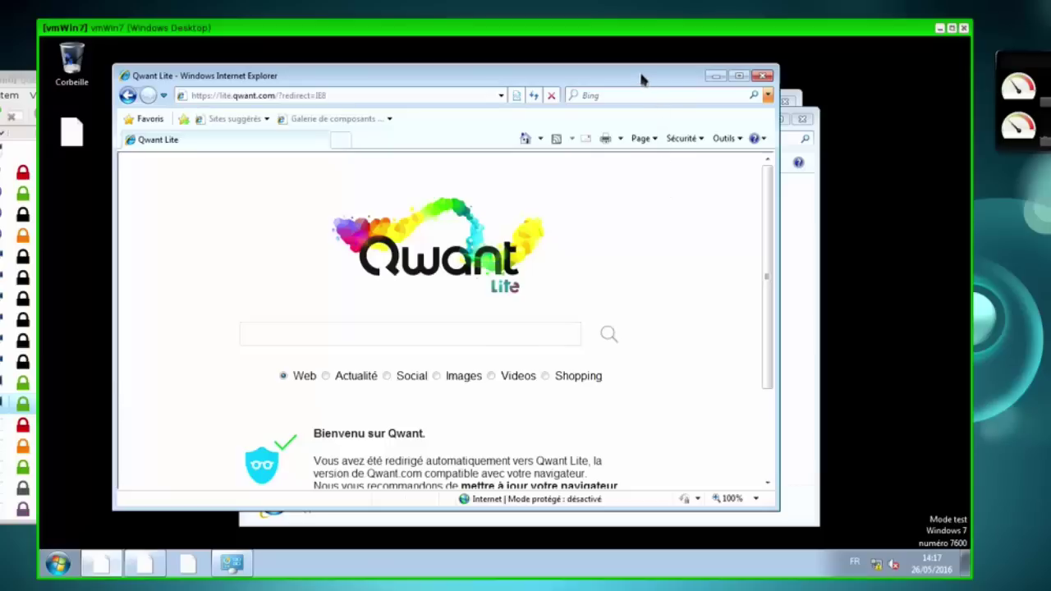
# - Move the browser window aside, bring the Internet Explorer folder forward, and delete the blank icon from the desktop
pyautogui.moveTo(642, 79); pyautogui.dragTo(684, 96)
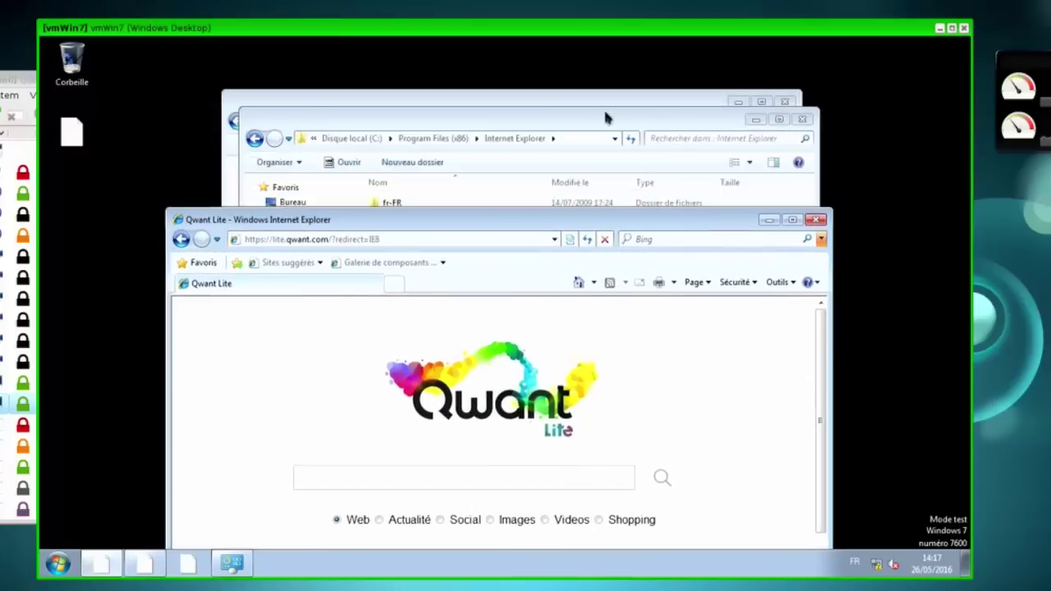
pyautogui.click(604, 118)
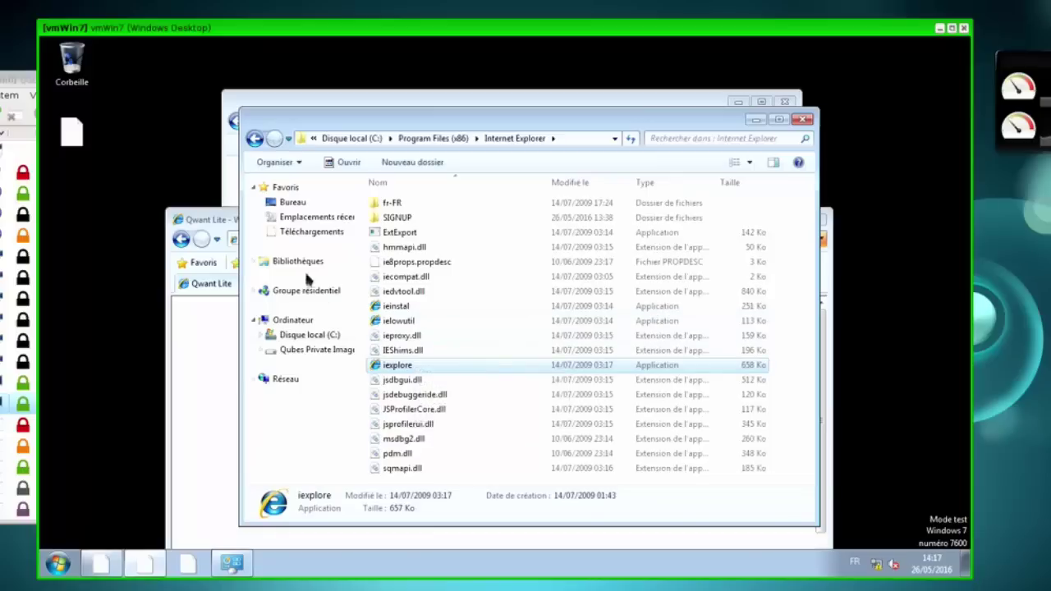
pyautogui.click(92, 156)
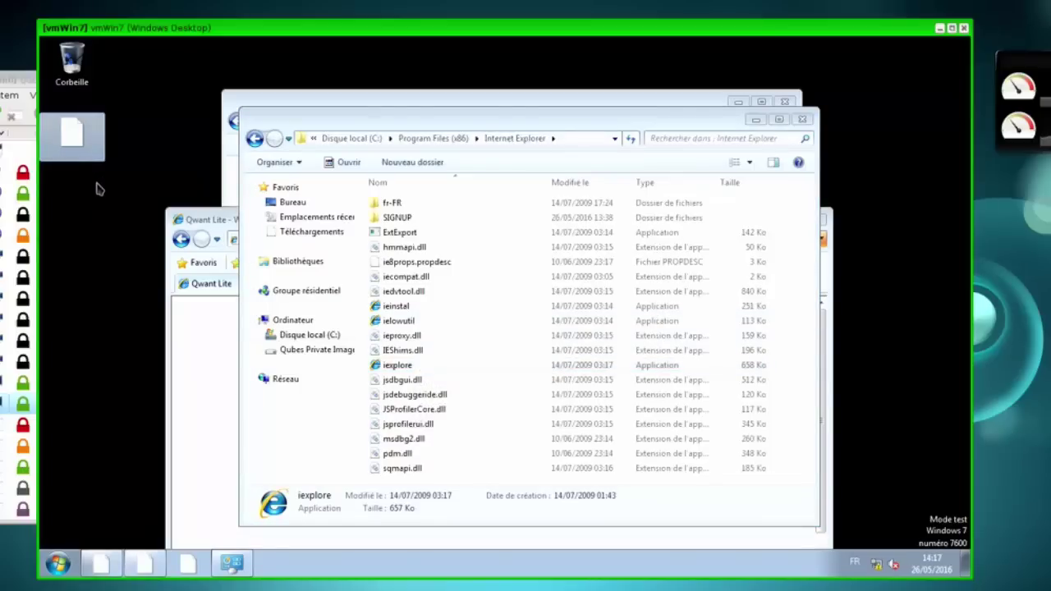
pyautogui.press('Delete')
pyautogui.click(546, 361)
# - Create a desktop shortcut to iexplore from the Internet Explorer folder
pyautogui.rightClick(401, 367)
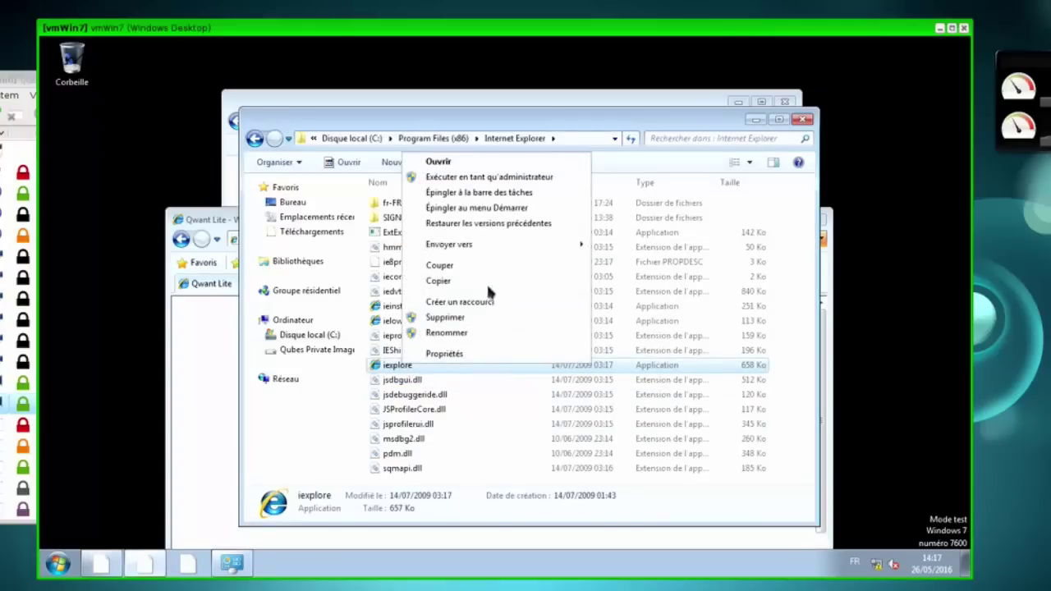
pyautogui.moveTo(485, 252)
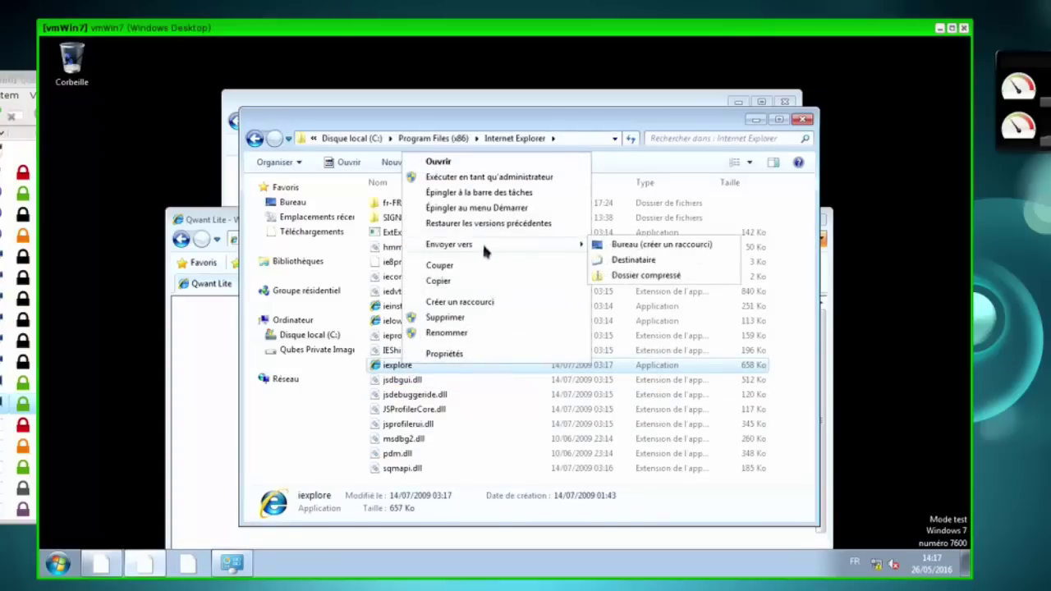
pyautogui.click(667, 248)
pyautogui.click(186, 182)
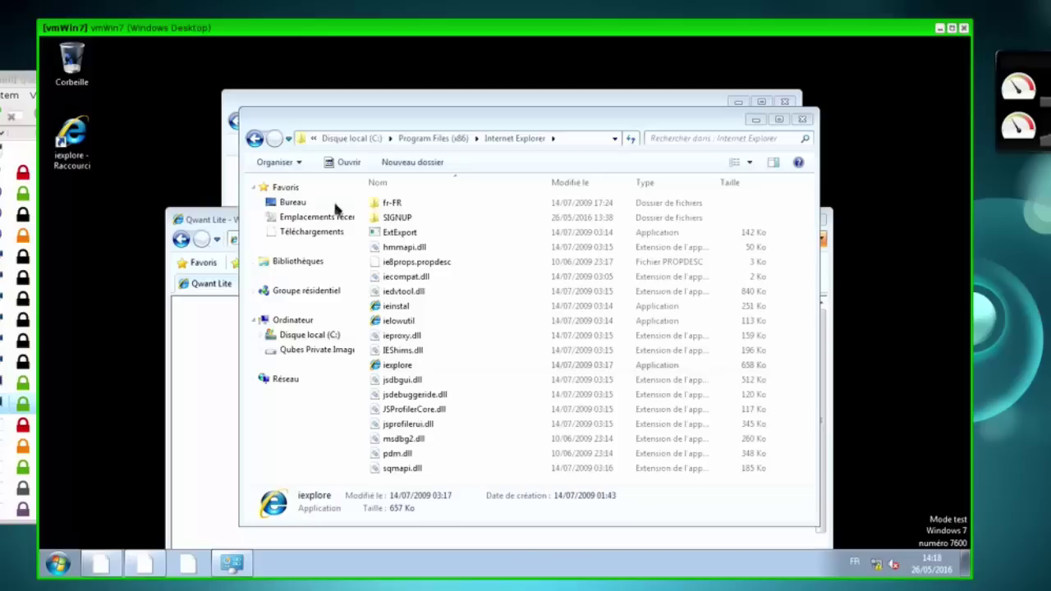
# - Go back up to Disque local (C:), and close the folder, network connections and browser windows
pyautogui.click(260, 139)
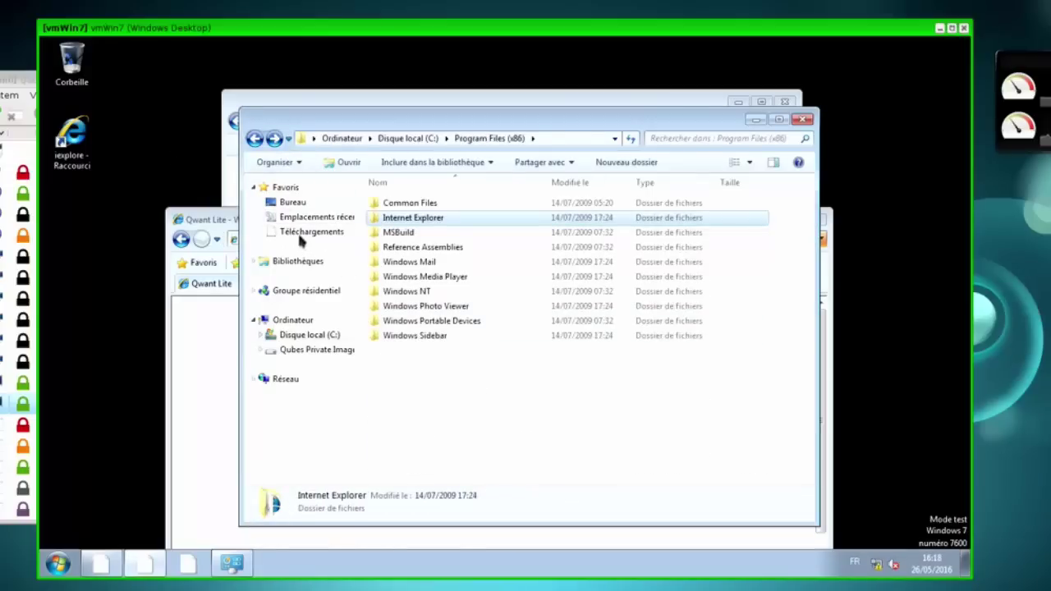
pyautogui.click(255, 138)
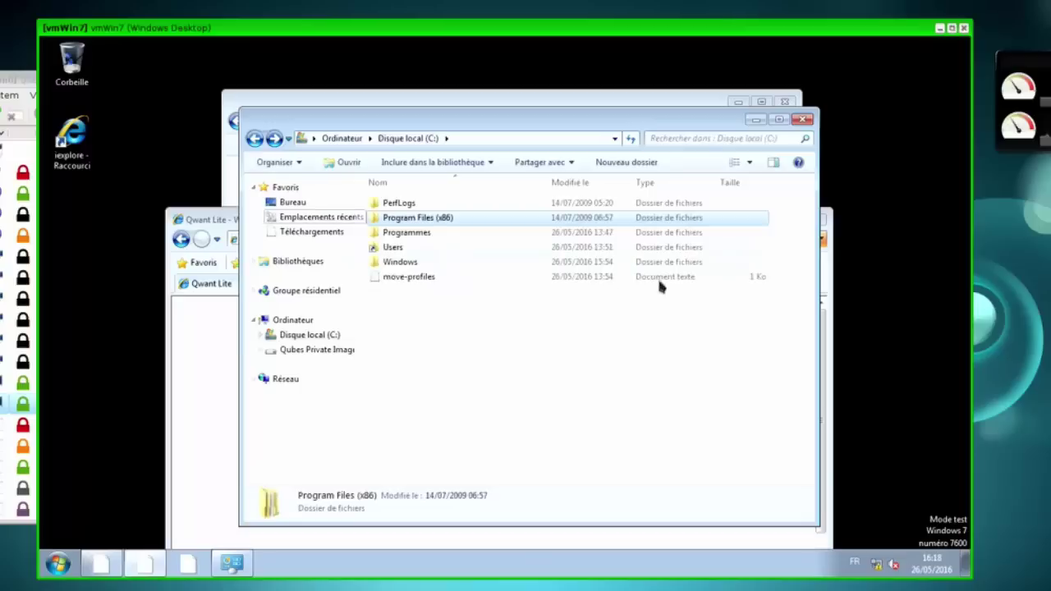
pyautogui.click(803, 119)
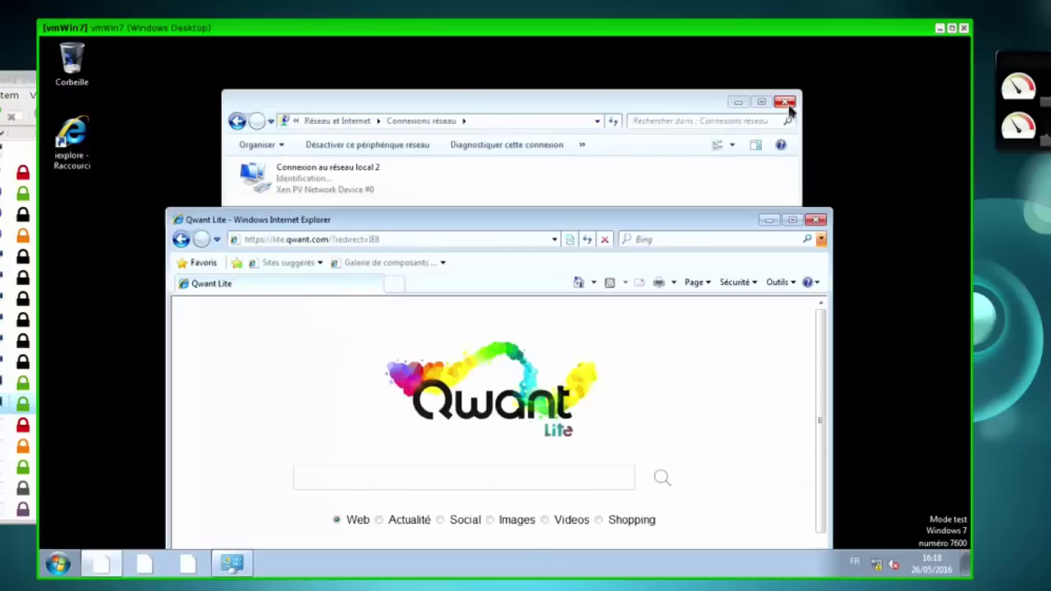
pyautogui.click(786, 103)
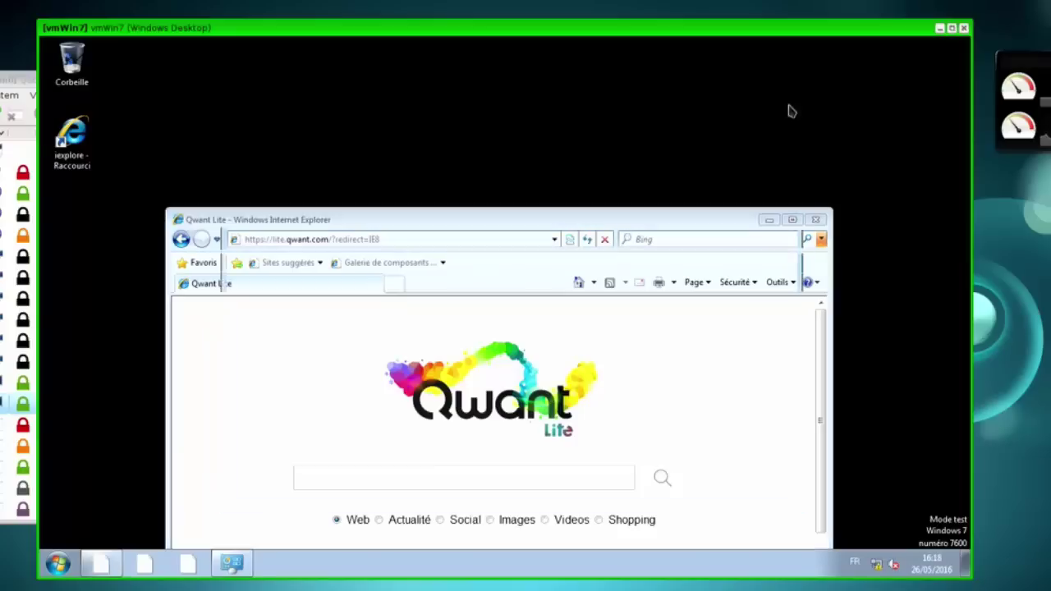
pyautogui.click(818, 219)
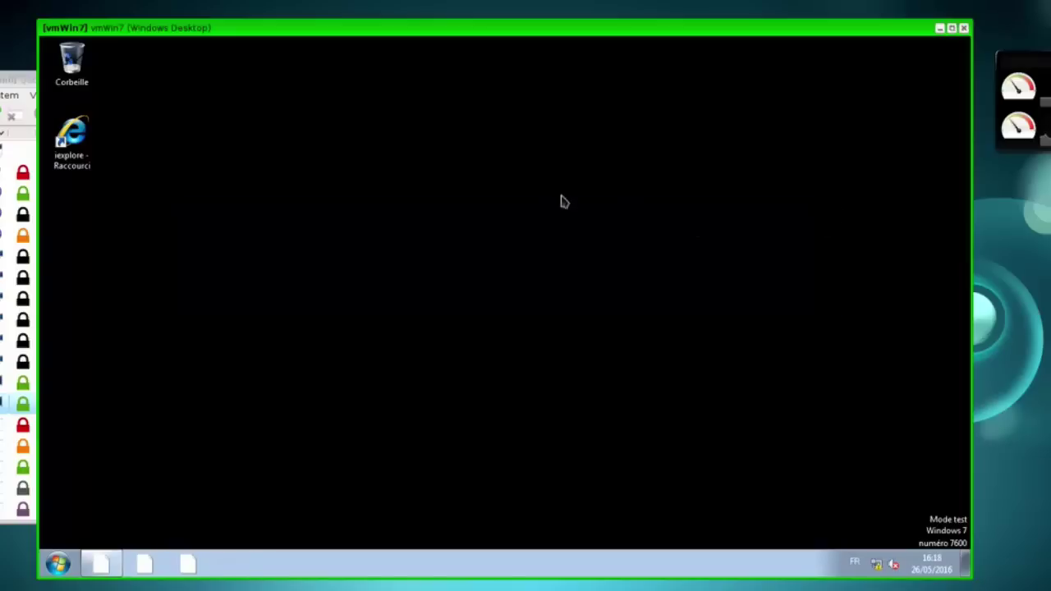
# - Shut down Windows in vmWin7, and enable Seamless GUI in the VM's settings
pyautogui.click(49, 563)
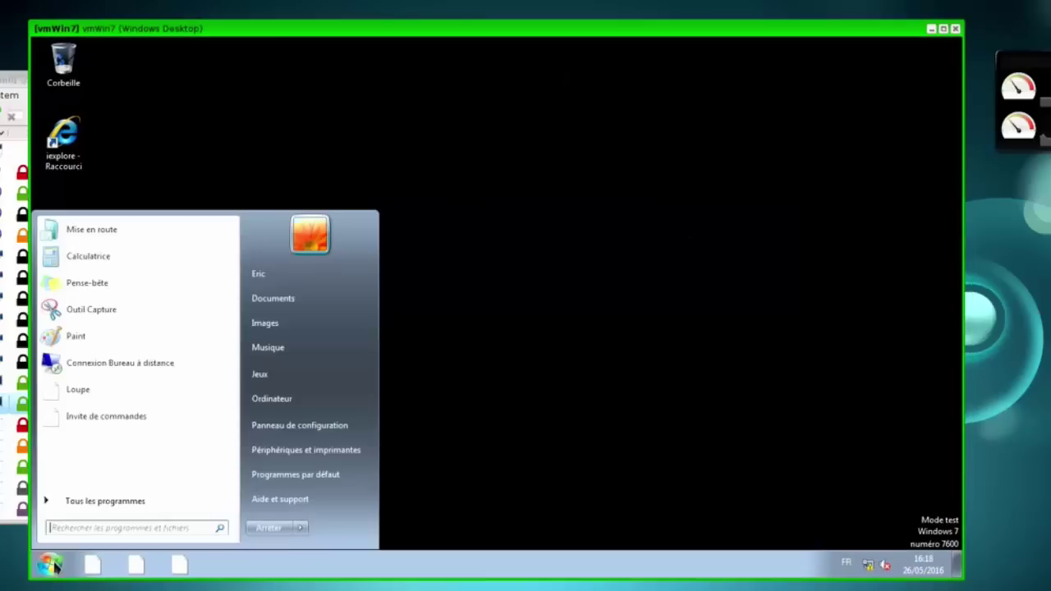
pyautogui.click(278, 532)
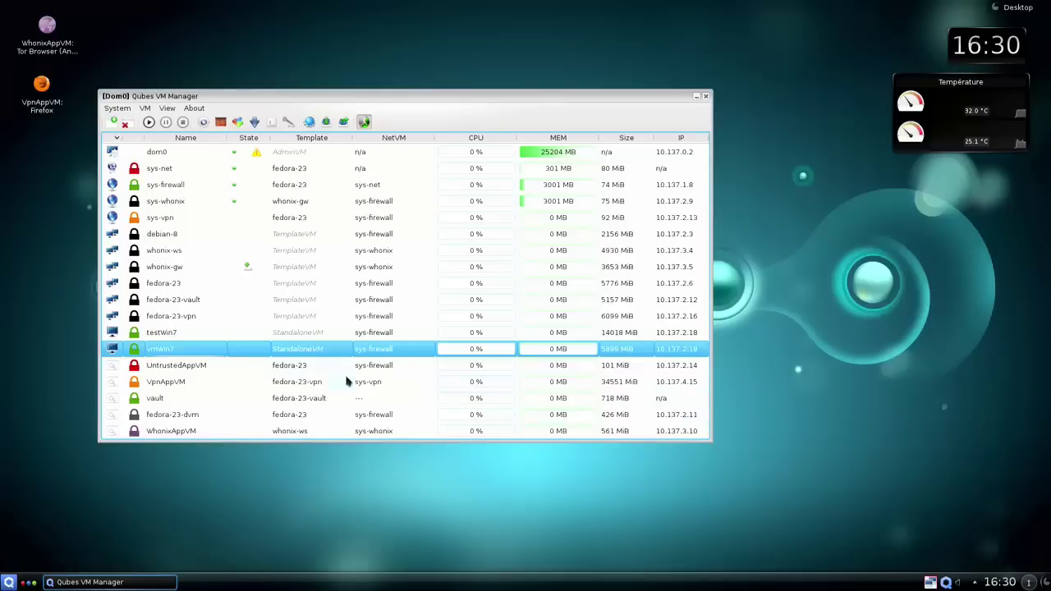
pyautogui.click(204, 122)
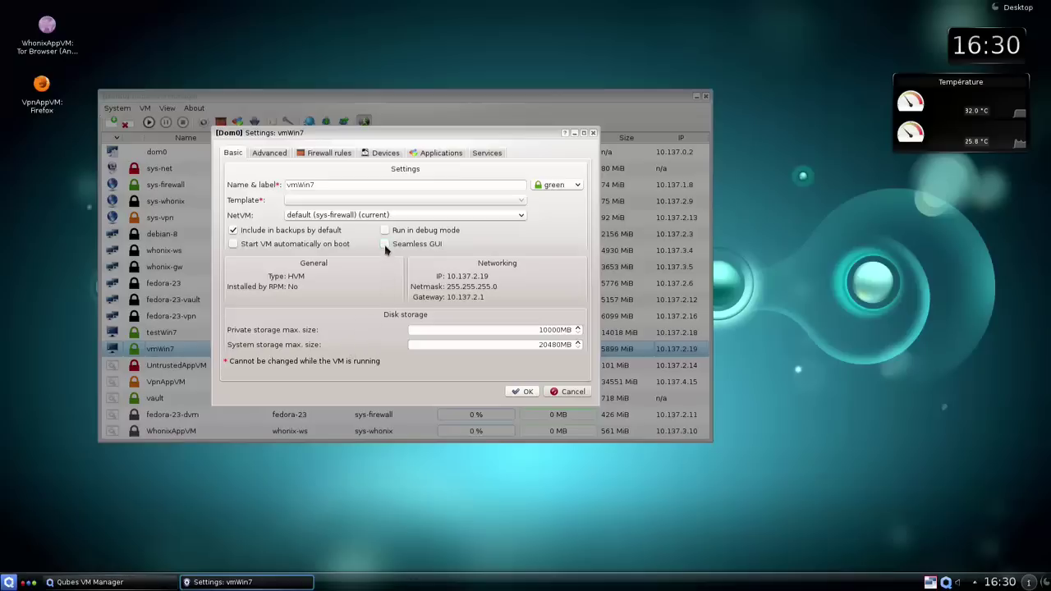
pyautogui.click(522, 392)
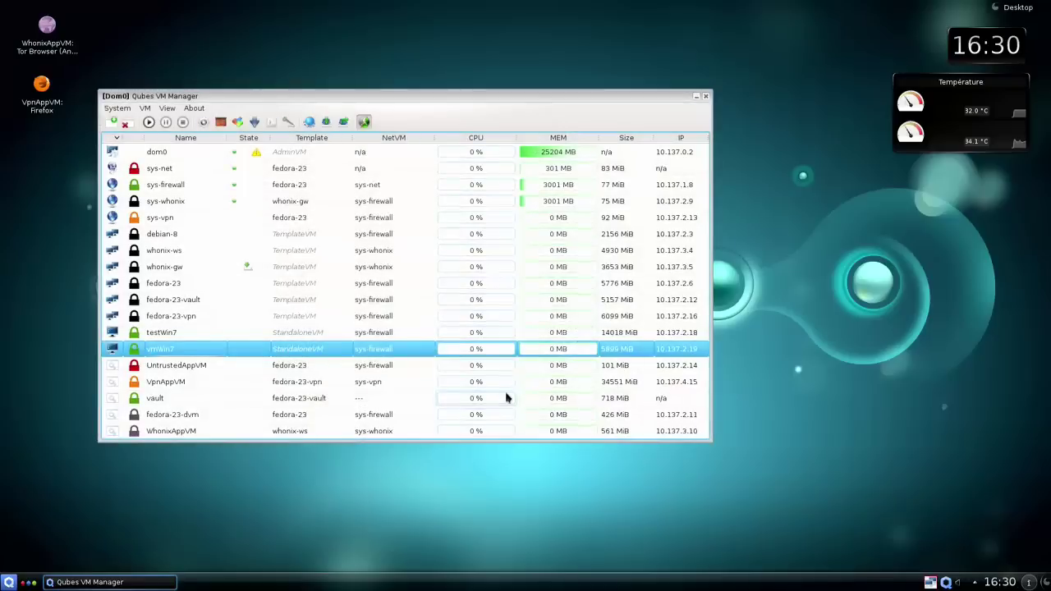
pyautogui.click(8, 582)
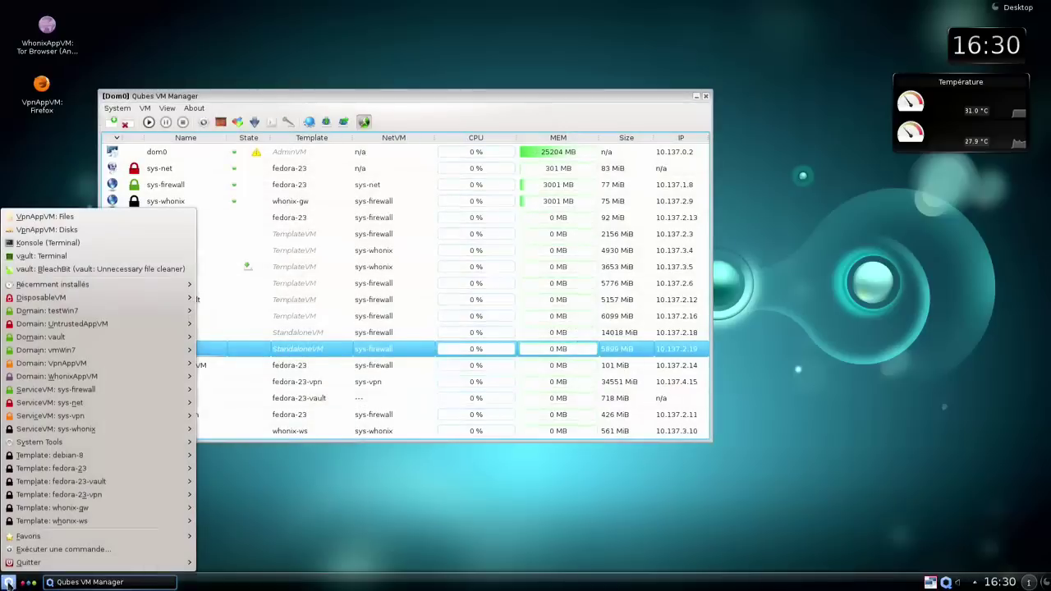
pyautogui.moveTo(82, 446)
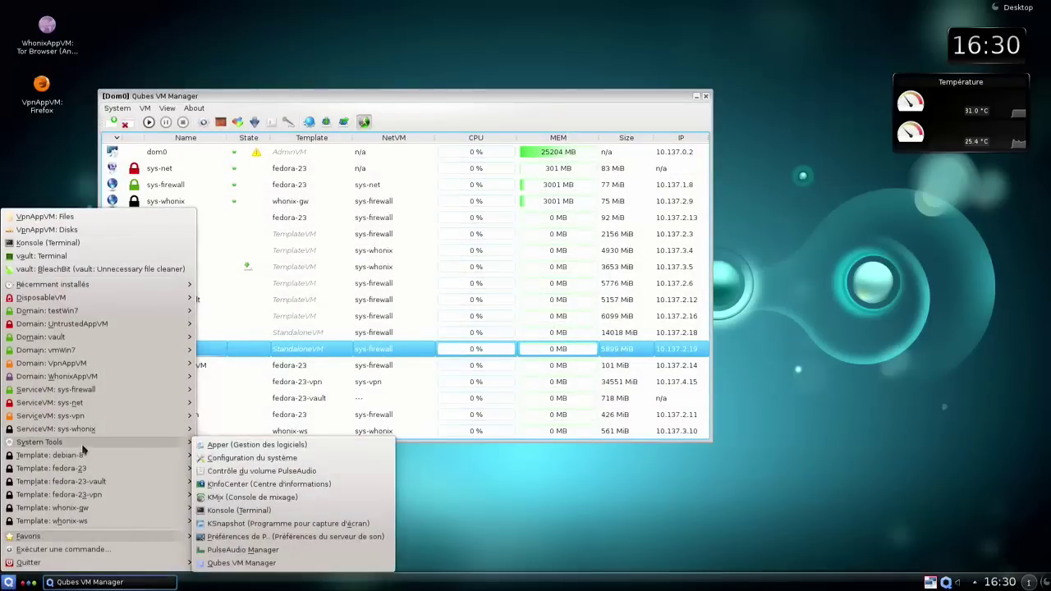
pyautogui.click(239, 510)
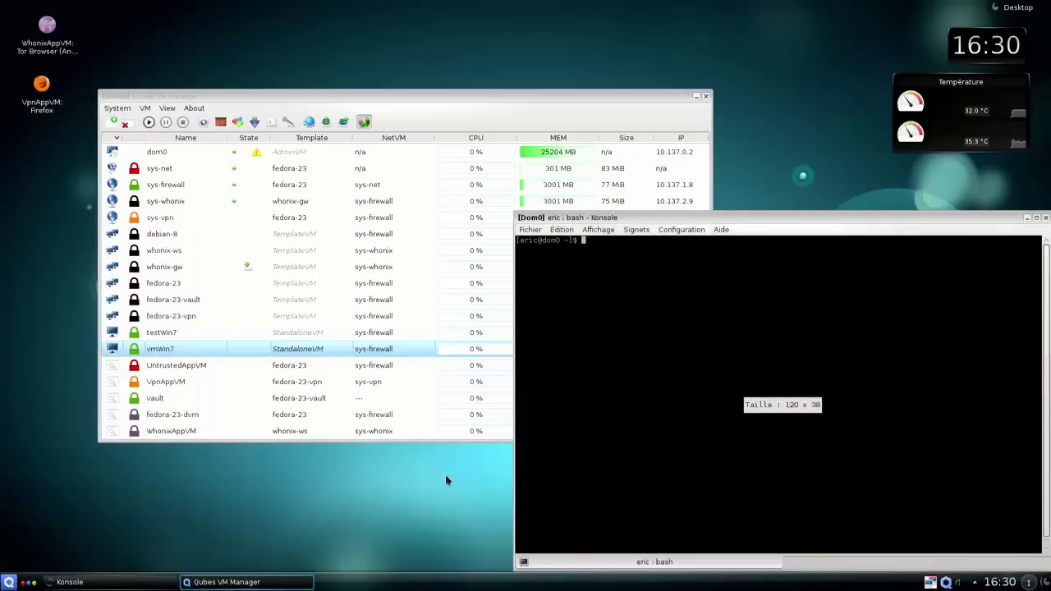
pyautogui.moveTo(681, 219); pyautogui.dragTo(530, 212)
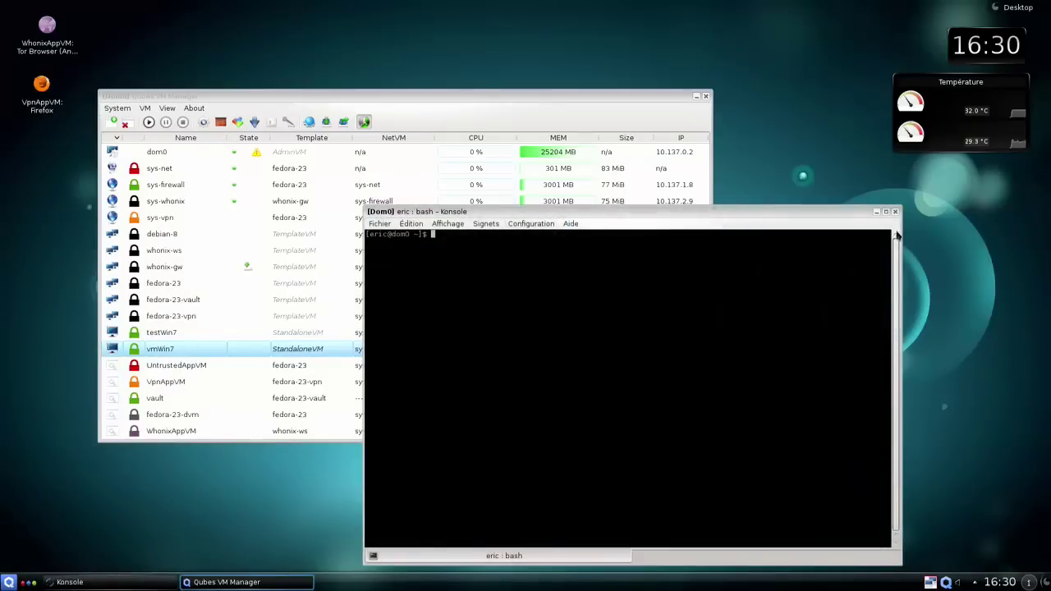
pyautogui.click(895, 211)
# - Start the Windows calculator in vmWin7 by executing the desktop command qvm-run -a vmWin7 calc
pyautogui.rightClick(528, 61)
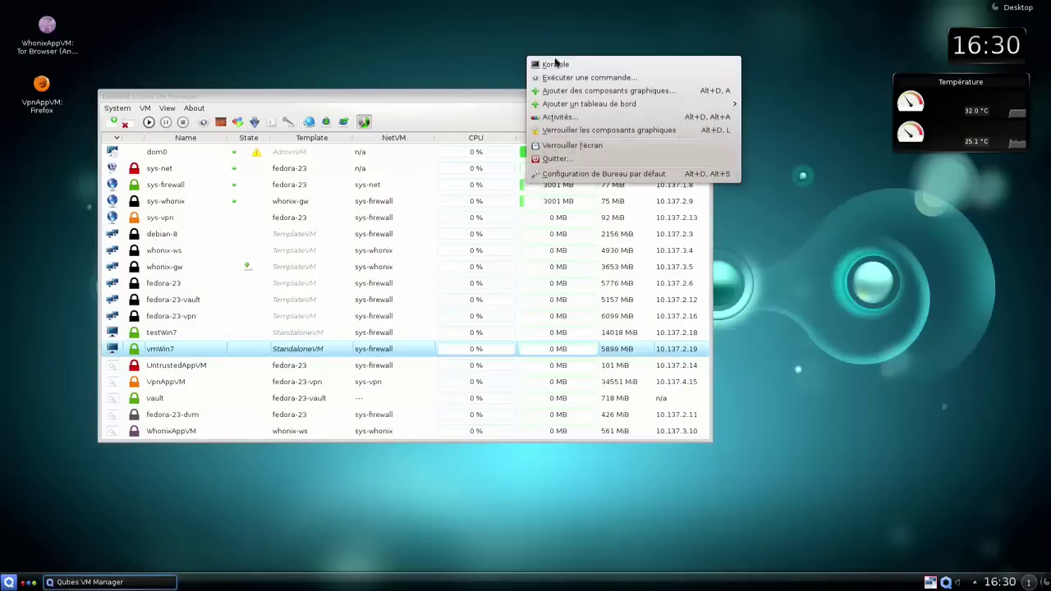
pyautogui.click(567, 78)
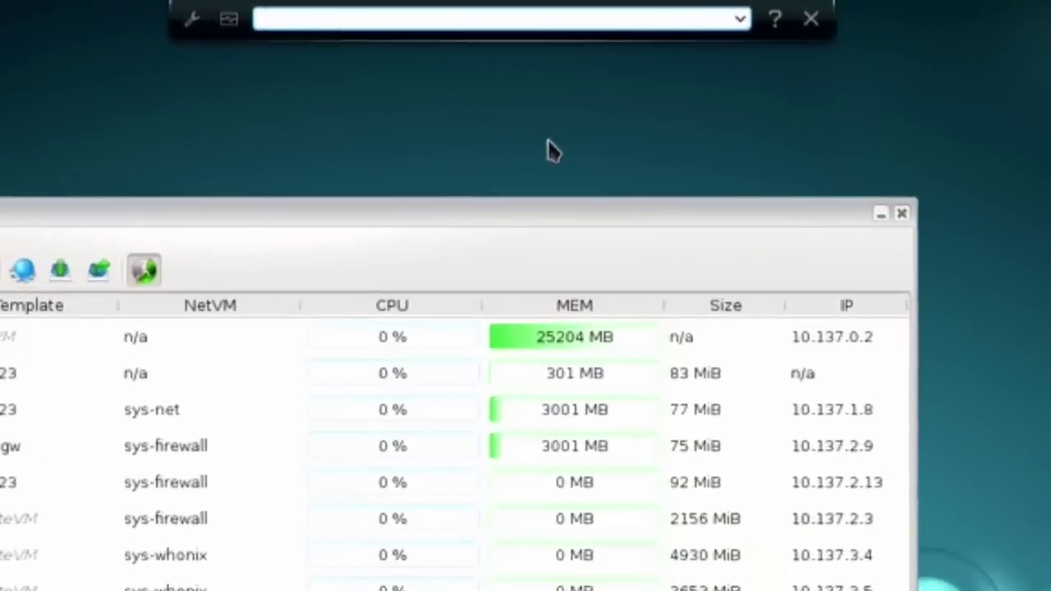
pyautogui.write('q')
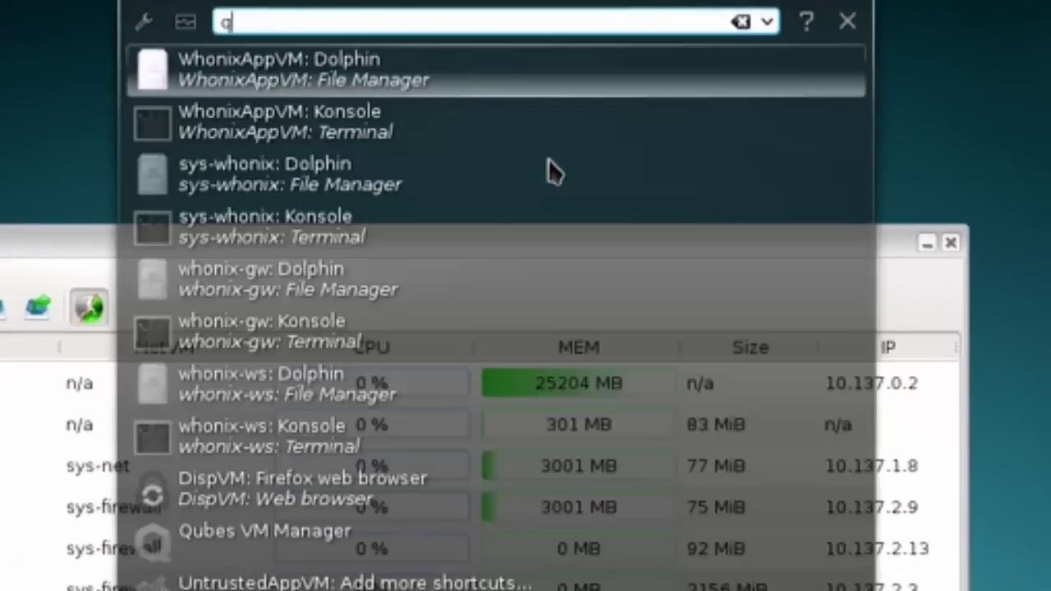
pyautogui.write('vm-run')
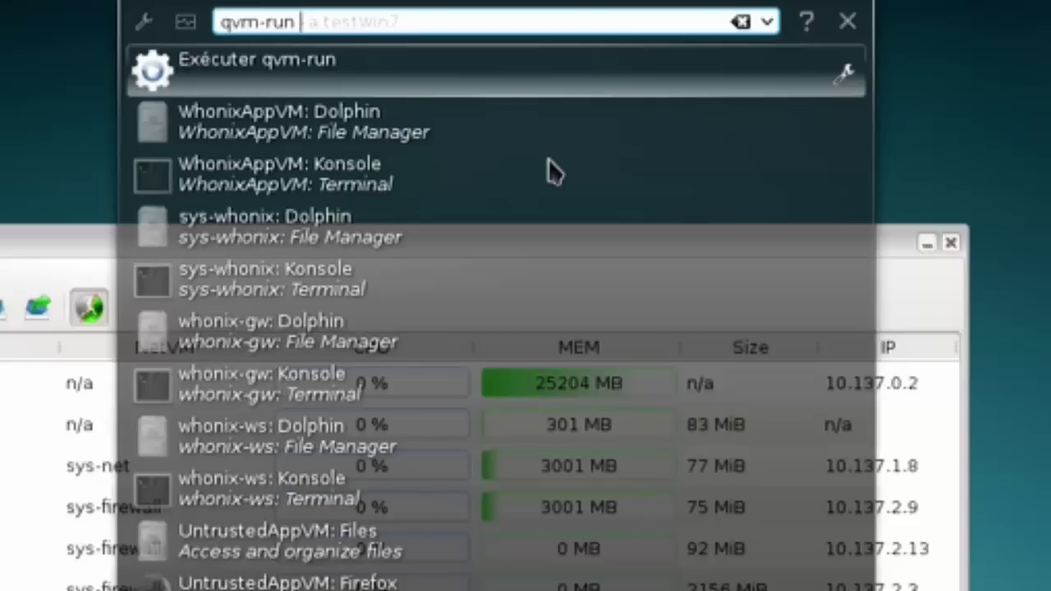
pyautogui.write(' -a')
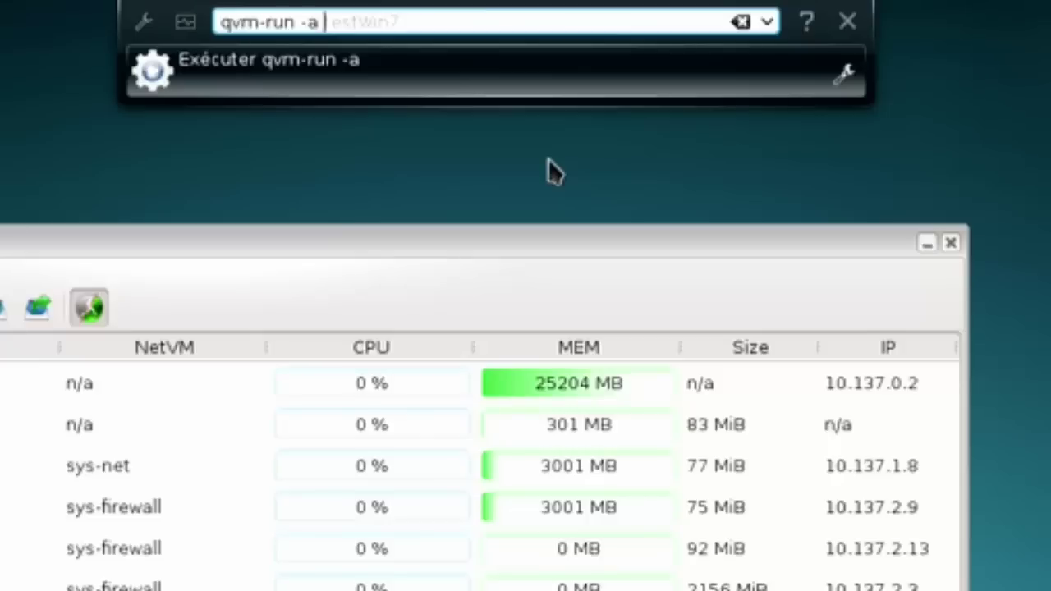
pyautogui.write('vm')
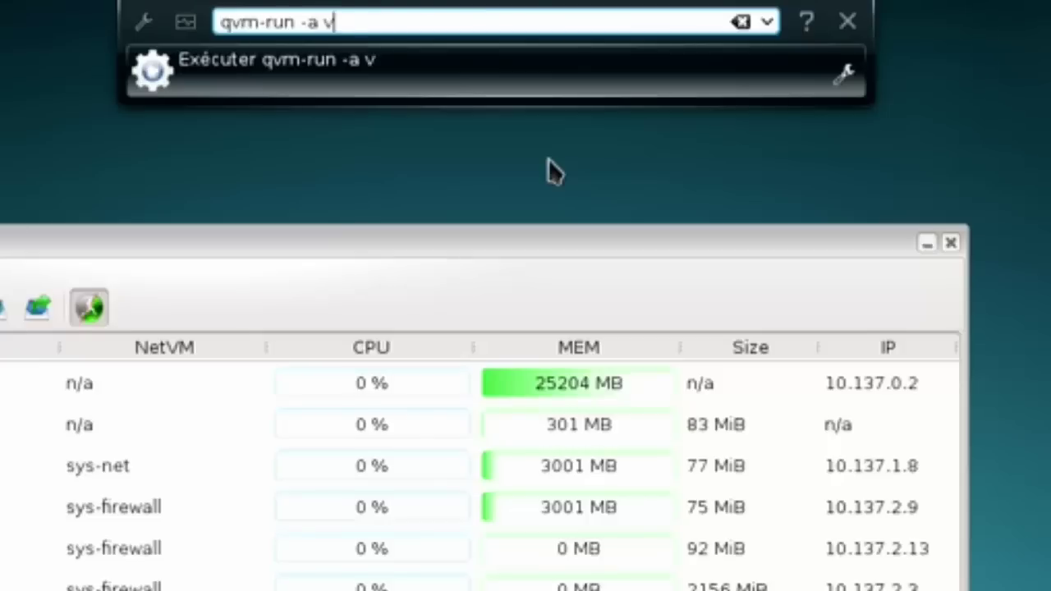
pyautogui.write('Win7')
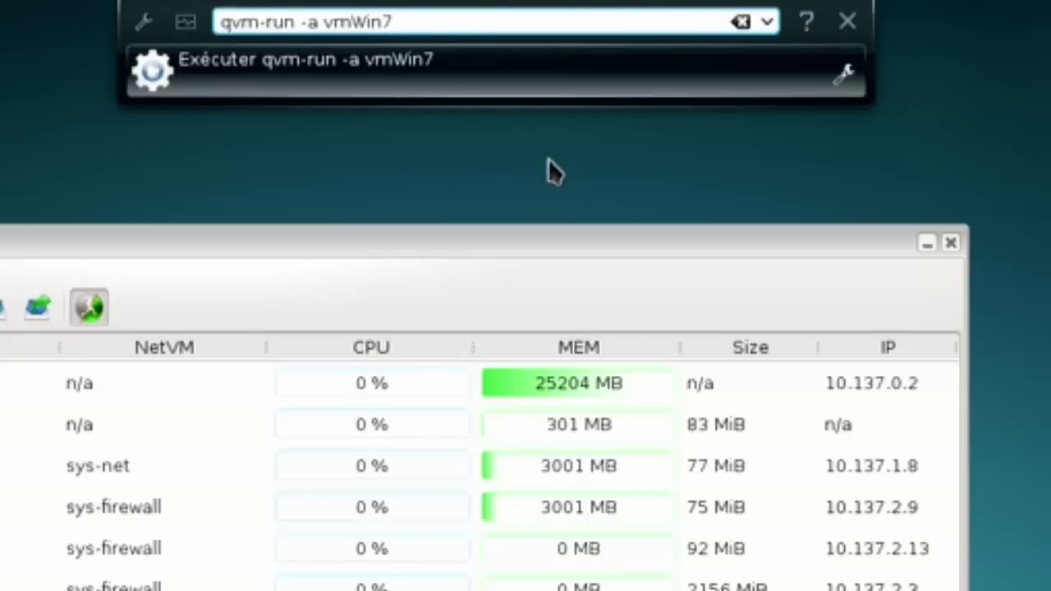
pyautogui.write(' cac')
pyautogui.press('BackSpace')
pyautogui.write('lc')
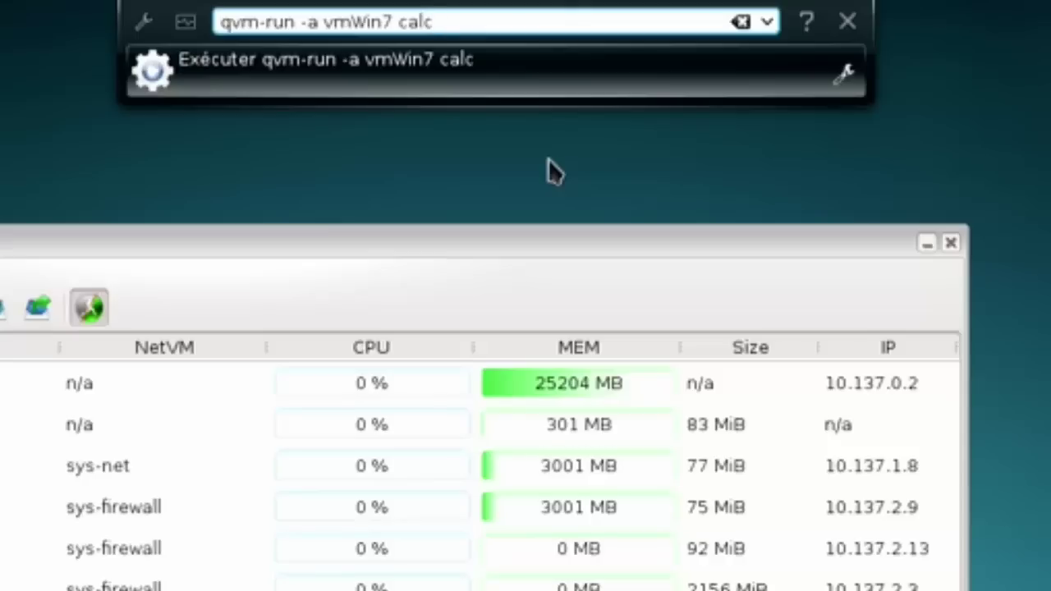
pyautogui.press('Return')
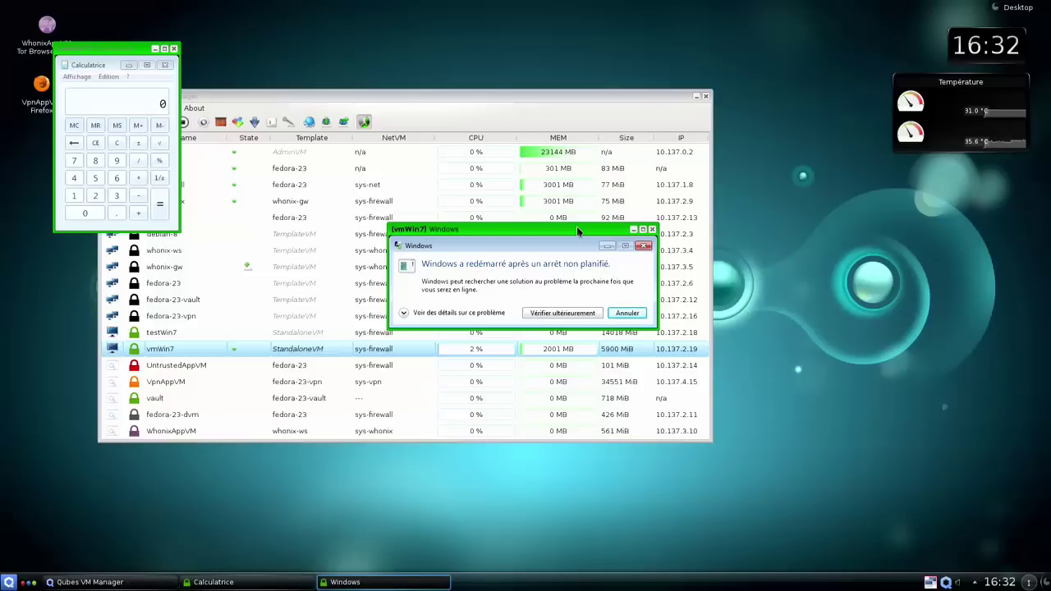
# - Dismiss the unplanned shutdown notice and move the Calculatrice window over the VM list
pyautogui.click(626, 315)
pyautogui.moveTo(104, 48); pyautogui.dragTo(438, 95)
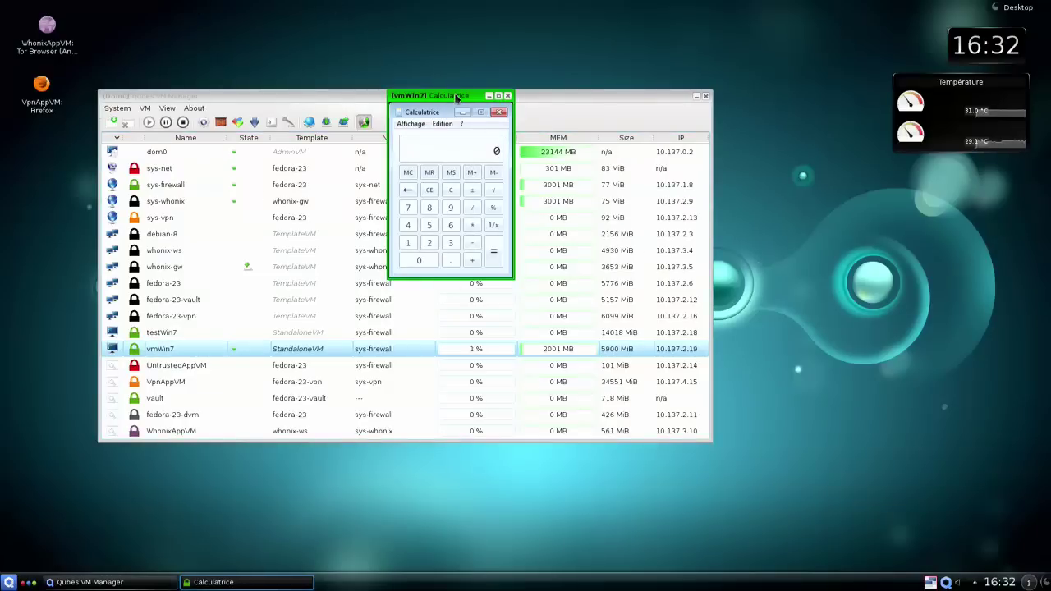
pyautogui.moveTo(457, 98); pyautogui.dragTo(235, 143)
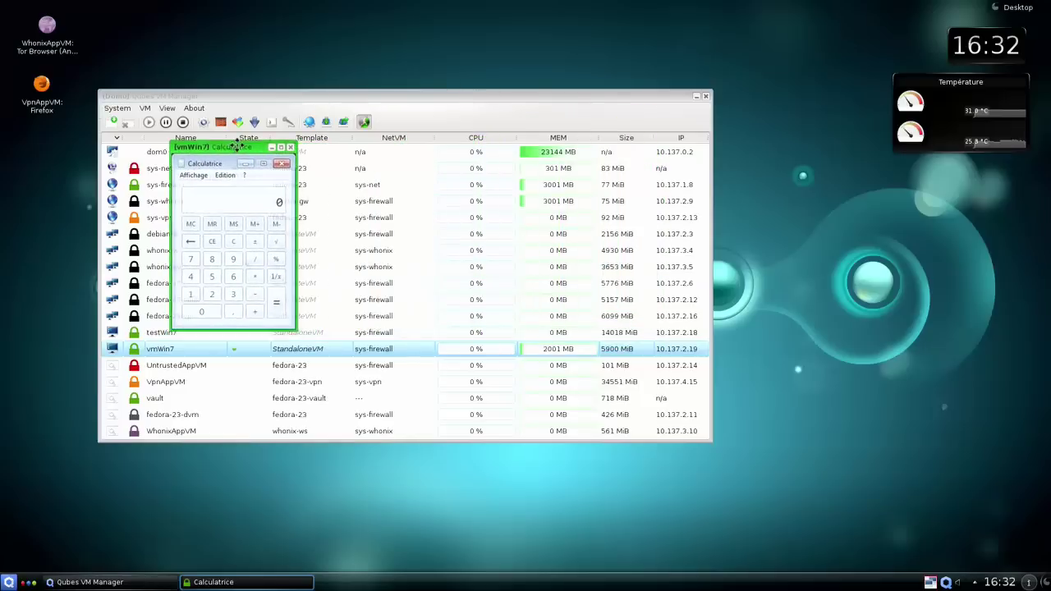
# - Start Windows Explorer in vmWin7 by executing the desktop command qvm-run -a vmWin7 explorer
pyautogui.rightClick(476, 47)
pyautogui.click(500, 67)
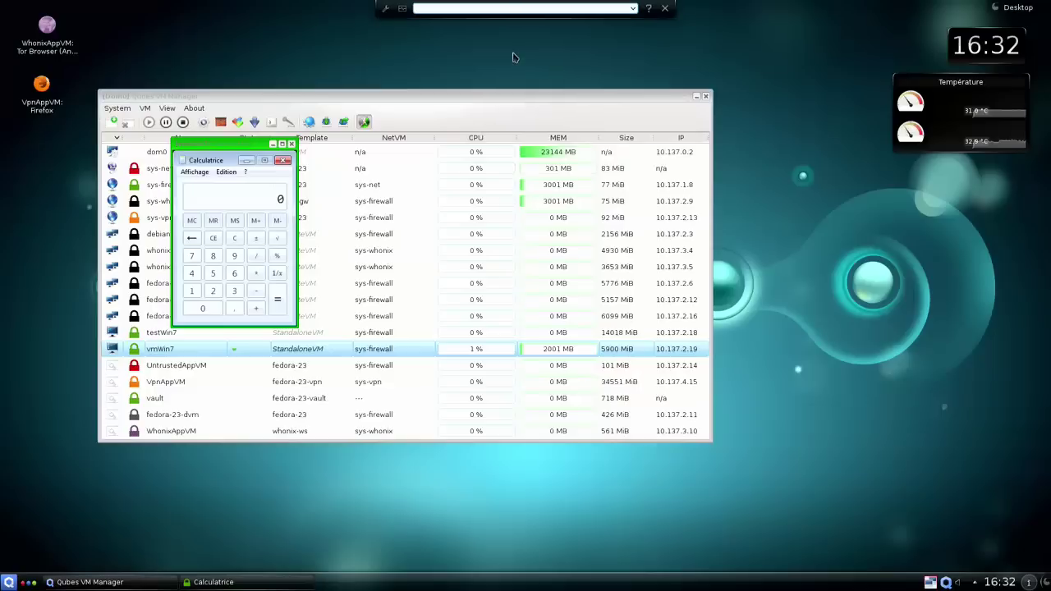
pyautogui.write('qvm')
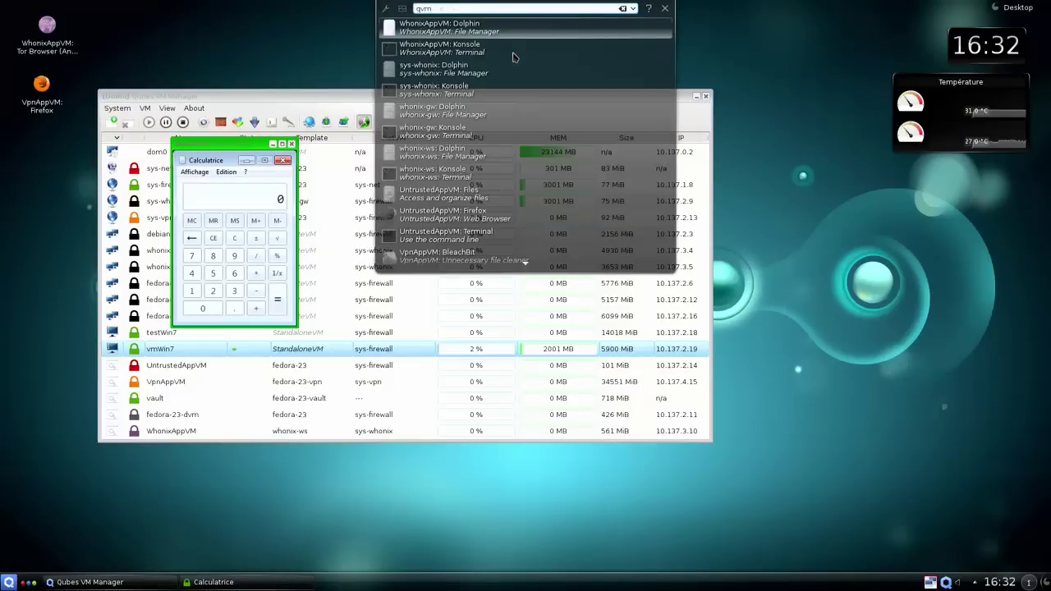
pyautogui.write('-run')
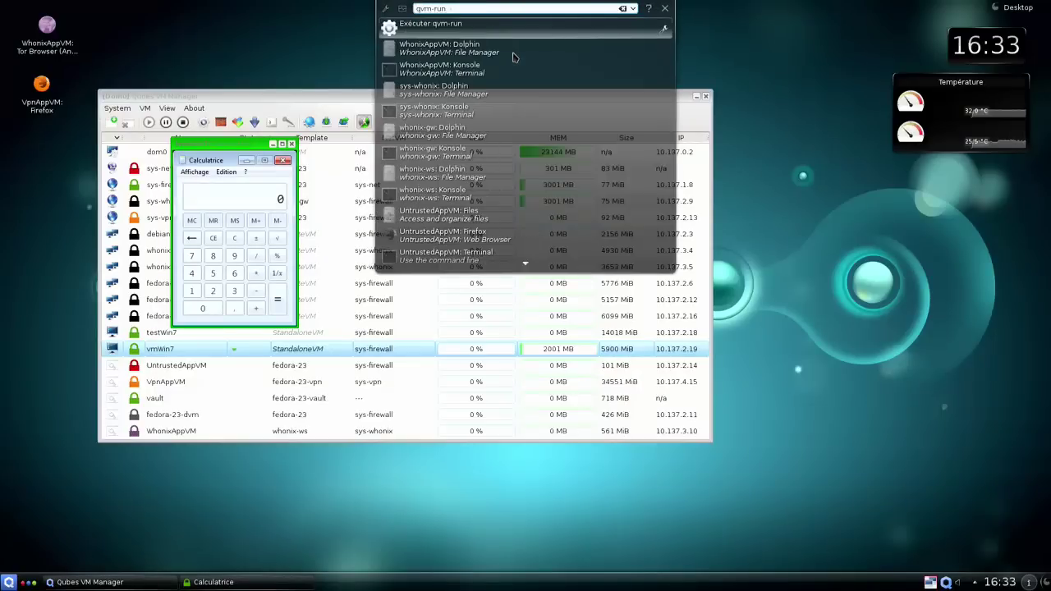
pyautogui.write(' -a')
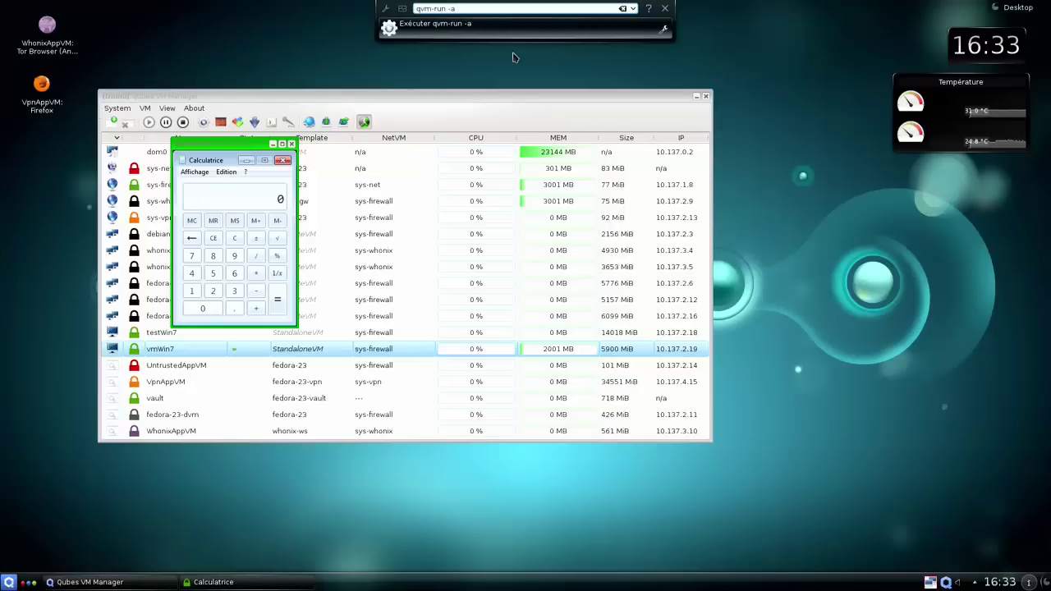
pyautogui.write('vmWin7 explorer')
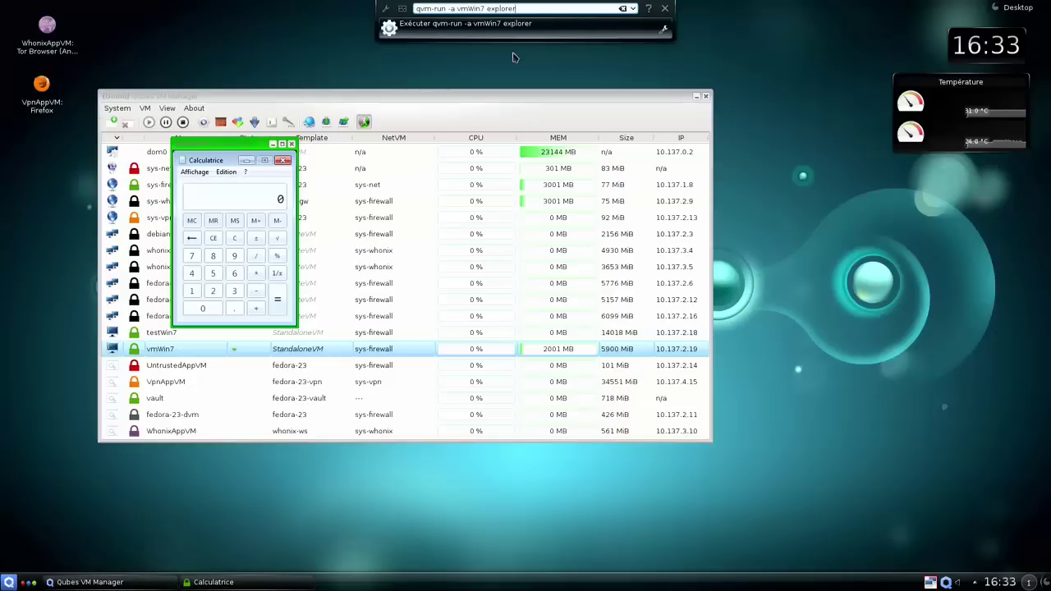
pyautogui.press('Return')
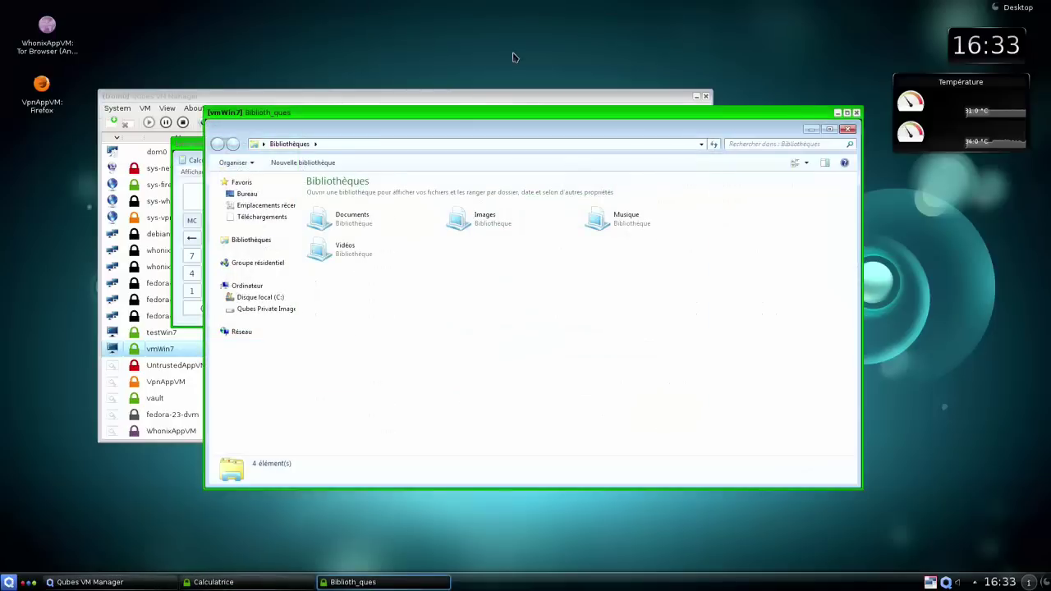
# - Move the Bibliothèques window around the desktop and open its Bureau folder
pyautogui.moveTo(542, 114); pyautogui.dragTo(562, 108)
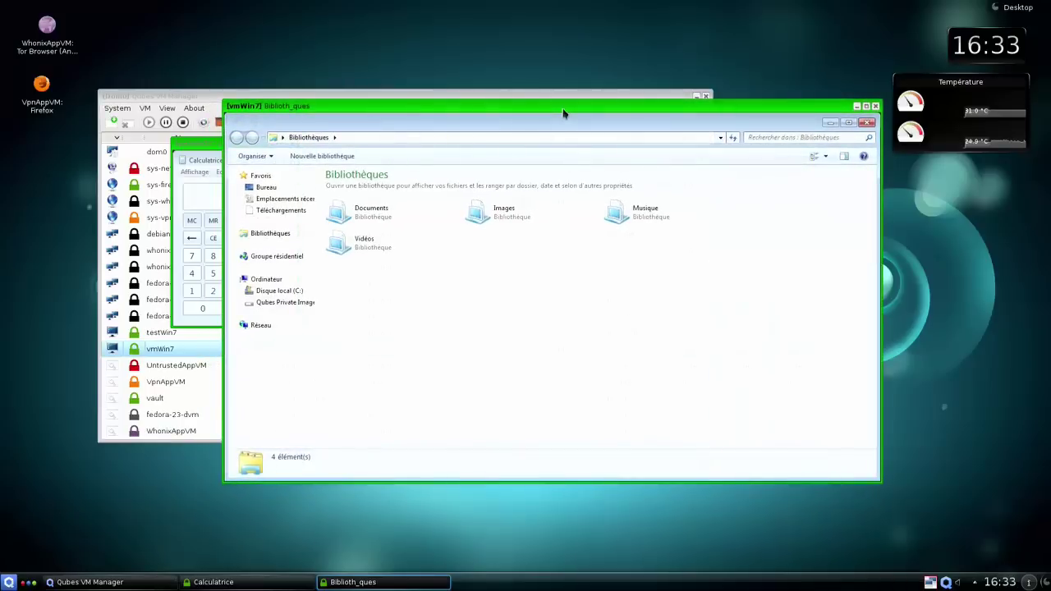
pyautogui.moveTo(564, 113); pyautogui.dragTo(602, 102)
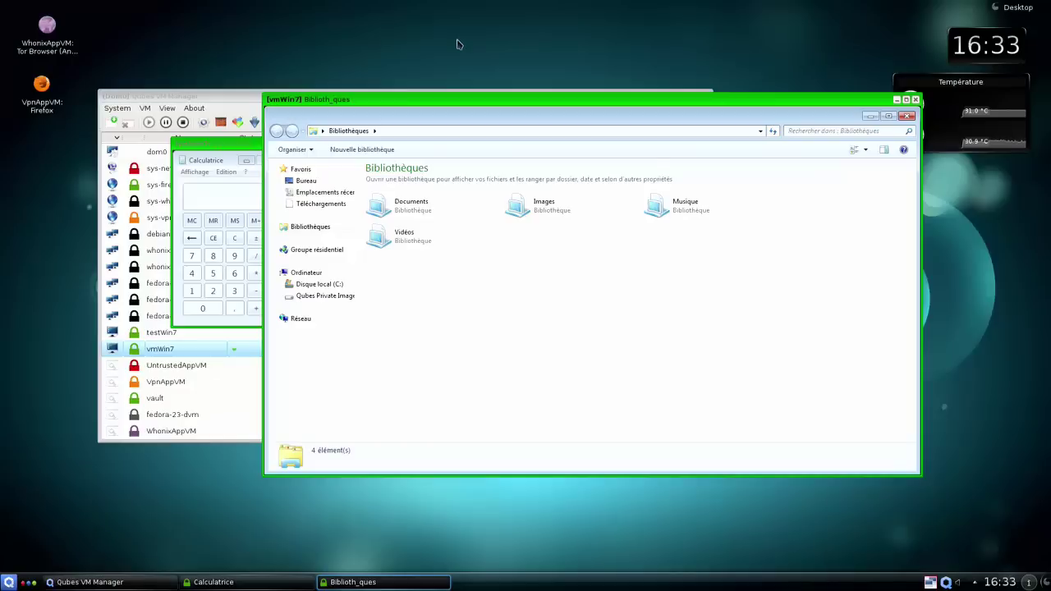
pyautogui.moveTo(469, 101); pyautogui.dragTo(447, 93)
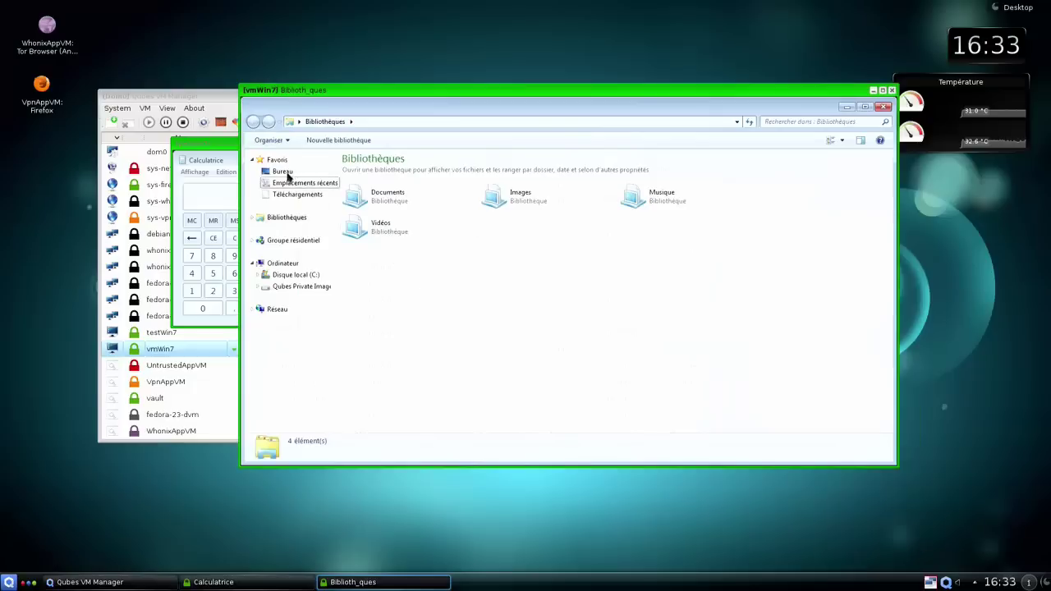
pyautogui.click(283, 172)
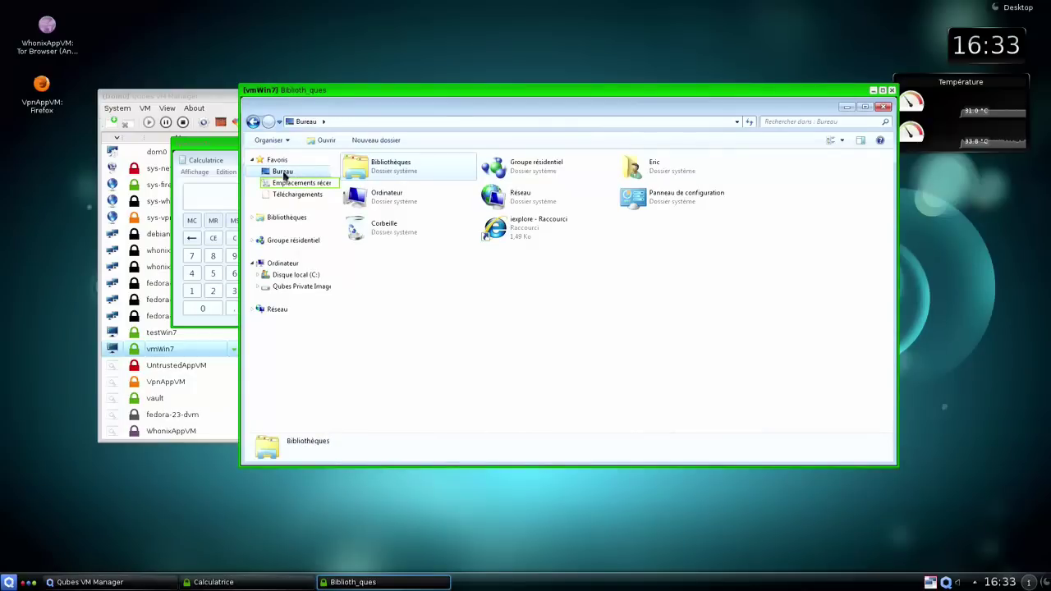
# - Launch Internet Explorer from the iexplore shortcut, reposition and enlarge its window, and bring the Bureau window back to the front
pyautogui.click(516, 239)
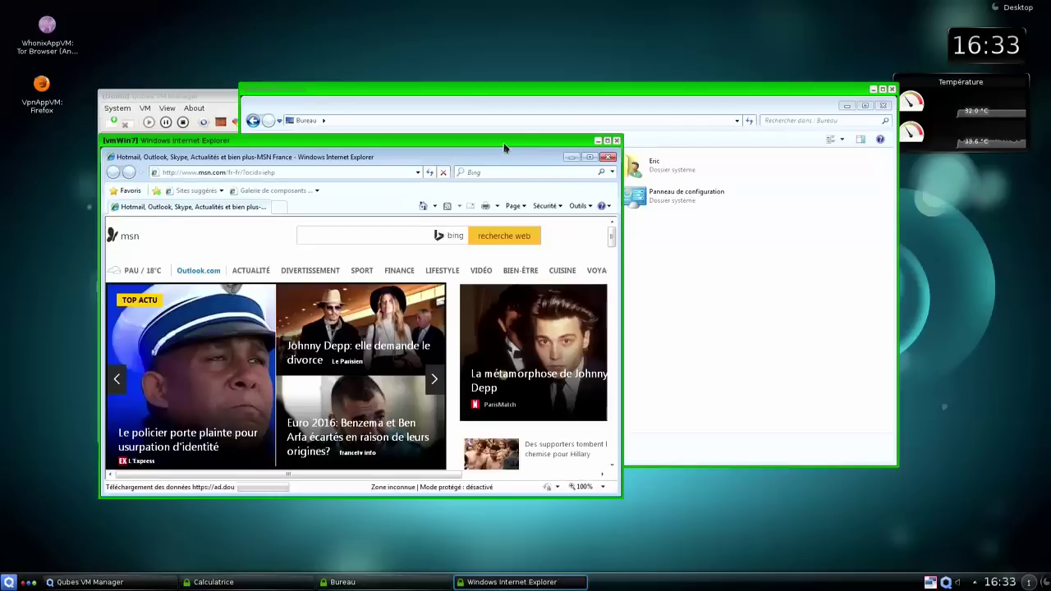
pyautogui.moveTo(504, 148); pyautogui.dragTo(575, 72)
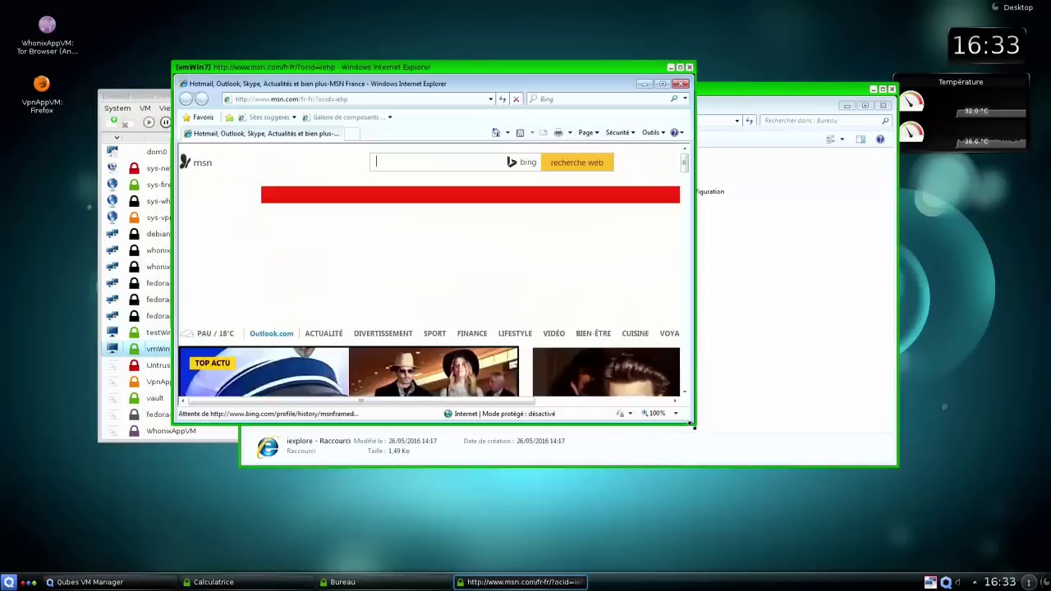
pyautogui.moveTo(725, 459); pyautogui.dragTo(735, 464)
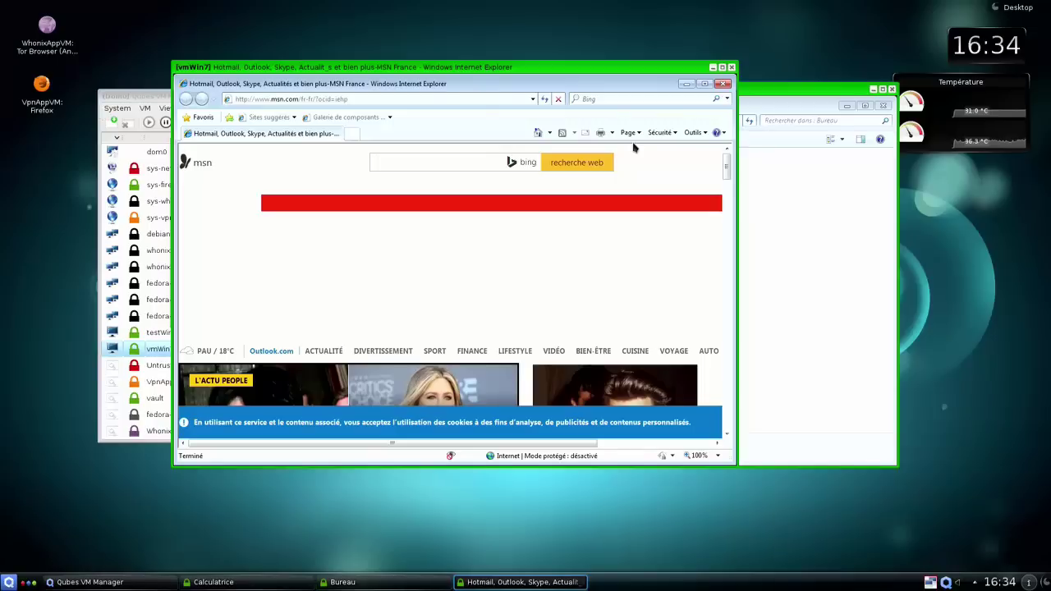
pyautogui.click(789, 99)
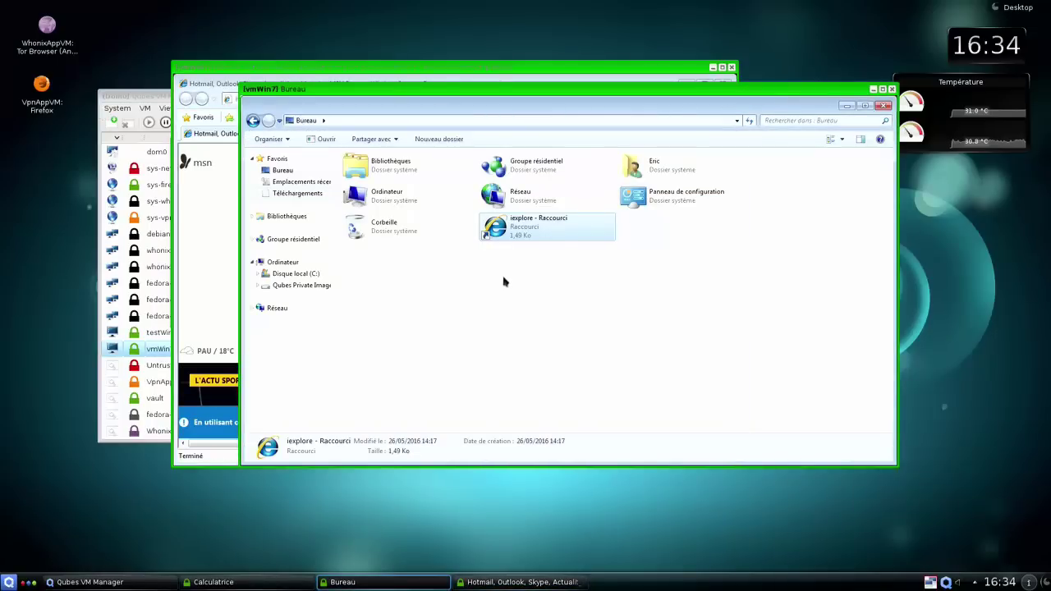
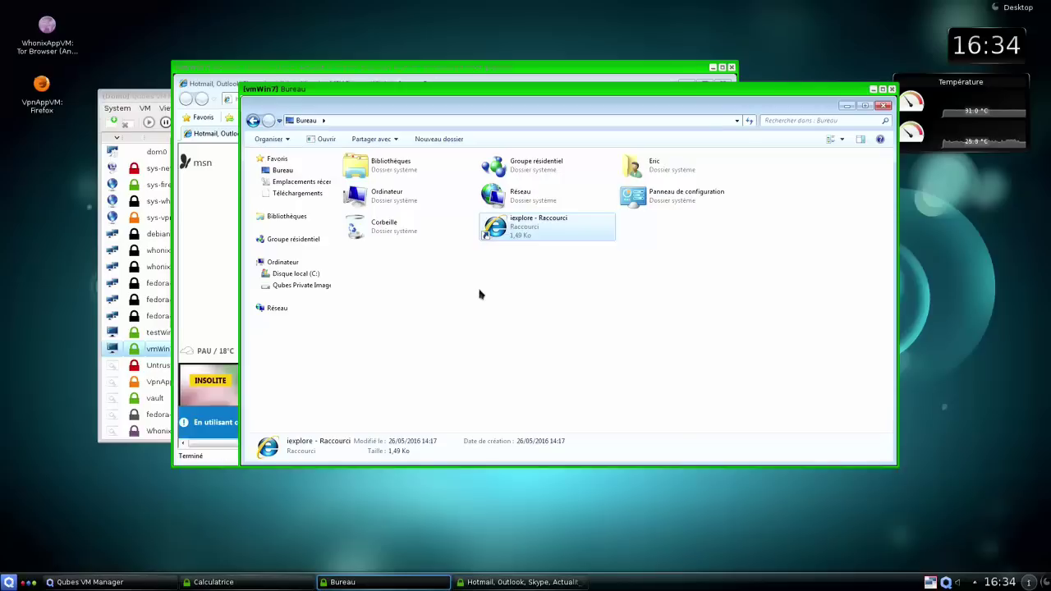
# - Launch Paint in vmWin7 from the desktop's application list, shift its window slightly, and close it
pyautogui.click(8, 582)
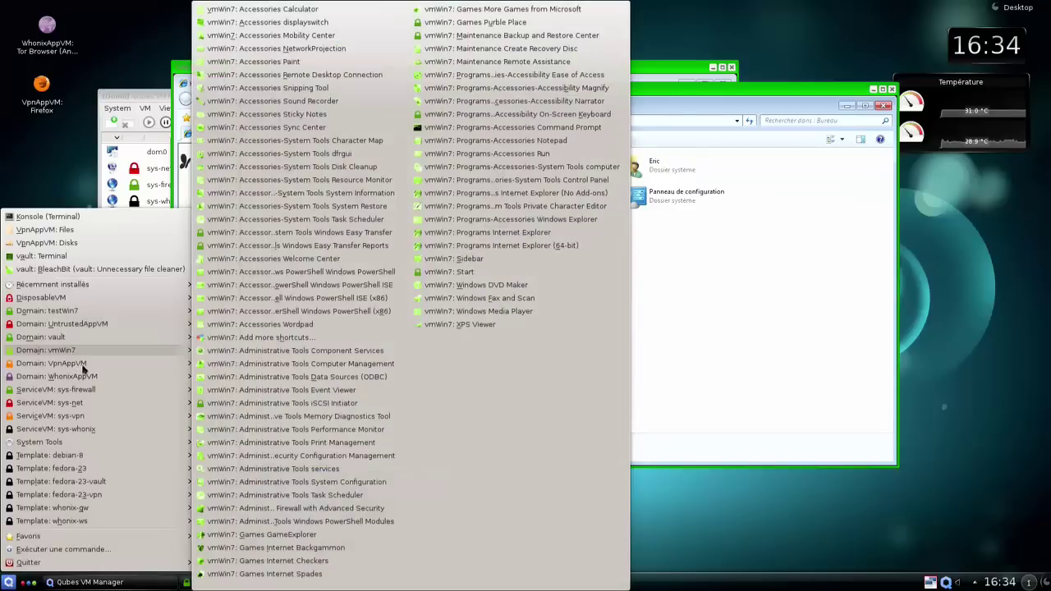
pyautogui.moveTo(82, 364)
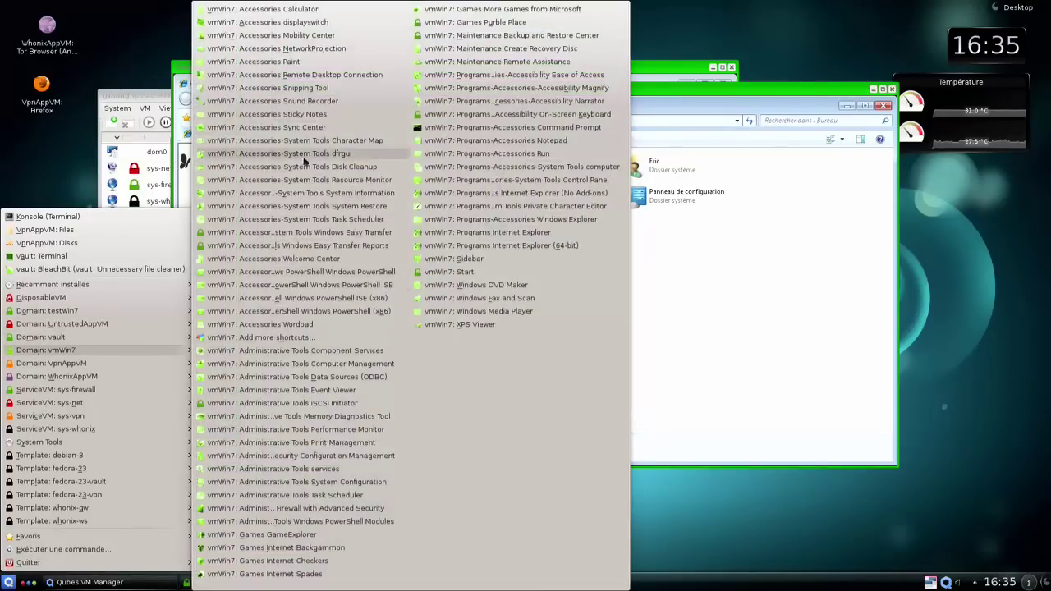
pyautogui.click(290, 65)
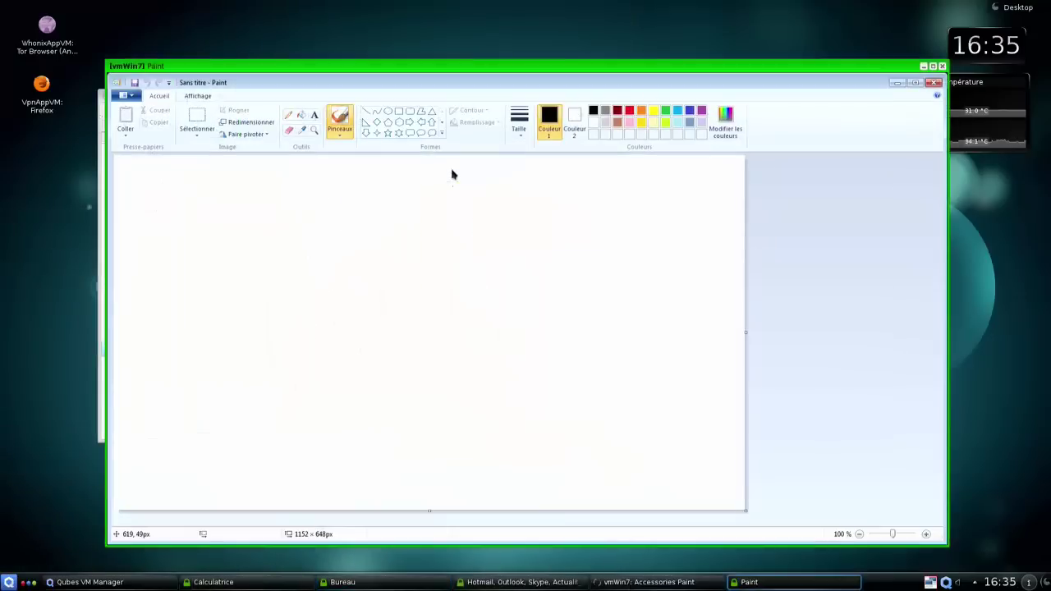
pyautogui.moveTo(495, 70)
pyautogui.mouseDown()
pyautogui.moveTo(476, 87)
pyautogui.moveTo(484, 73)
pyautogui.mouseUp()
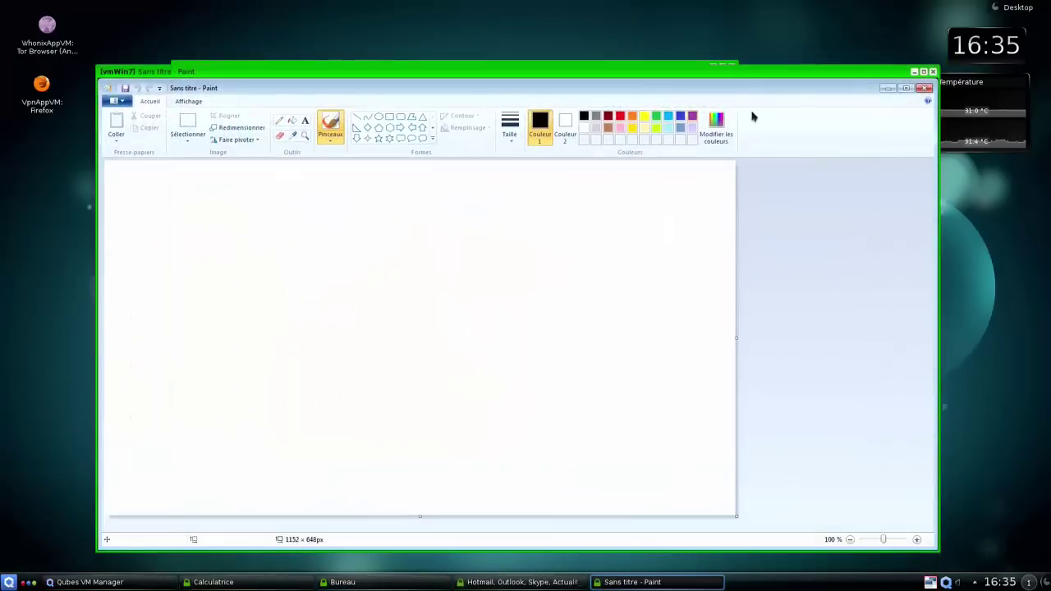
pyautogui.click(933, 74)
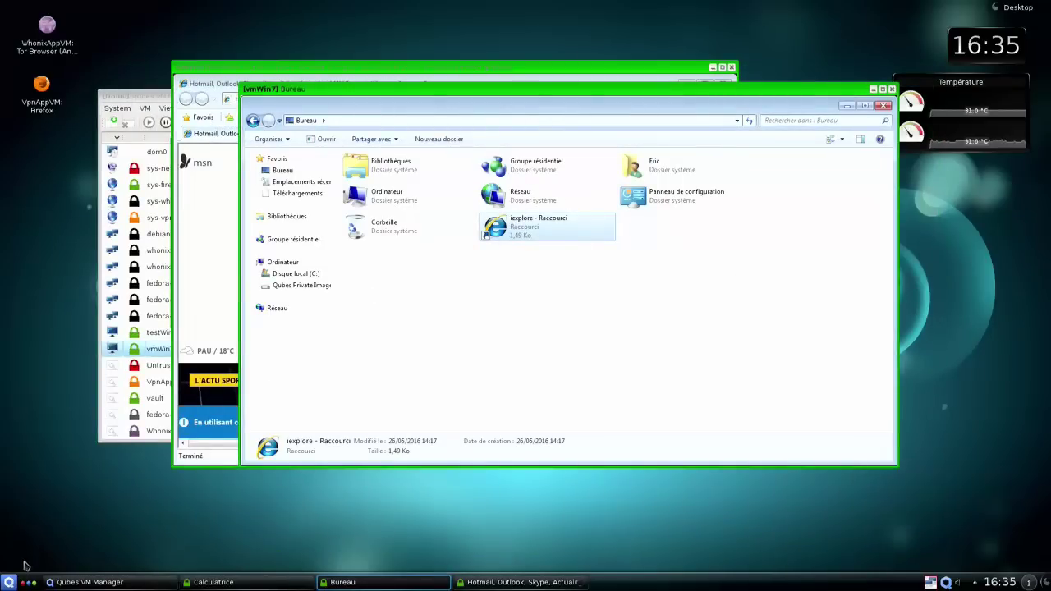
# - Open the VpnAppVM file manager and display its Documents folder
pyautogui.click(10, 584)
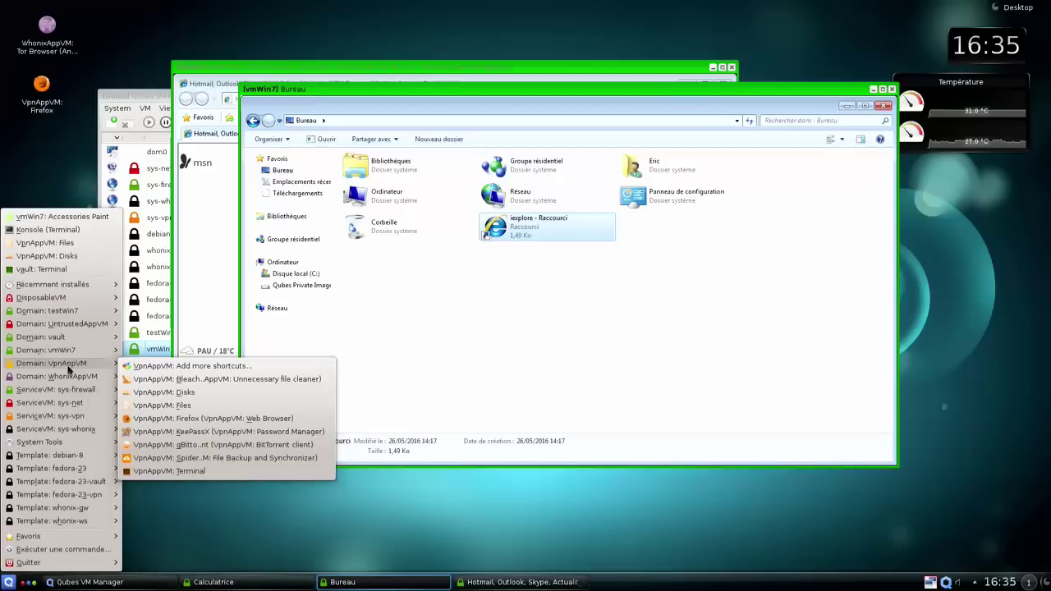
pyautogui.click(163, 406)
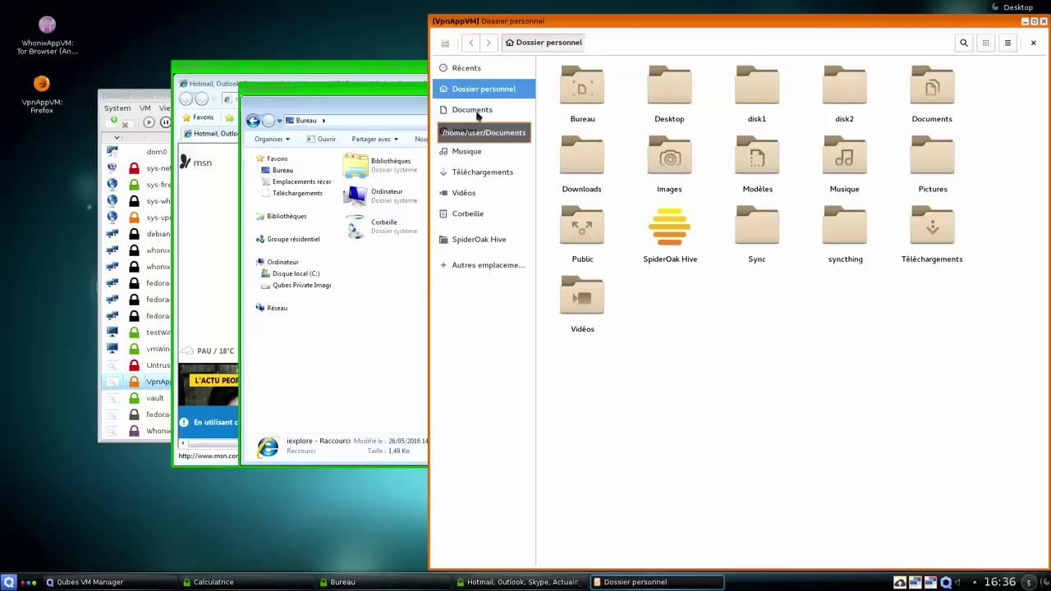
pyautogui.click(478, 114)
pyautogui.rightClick(654, 235)
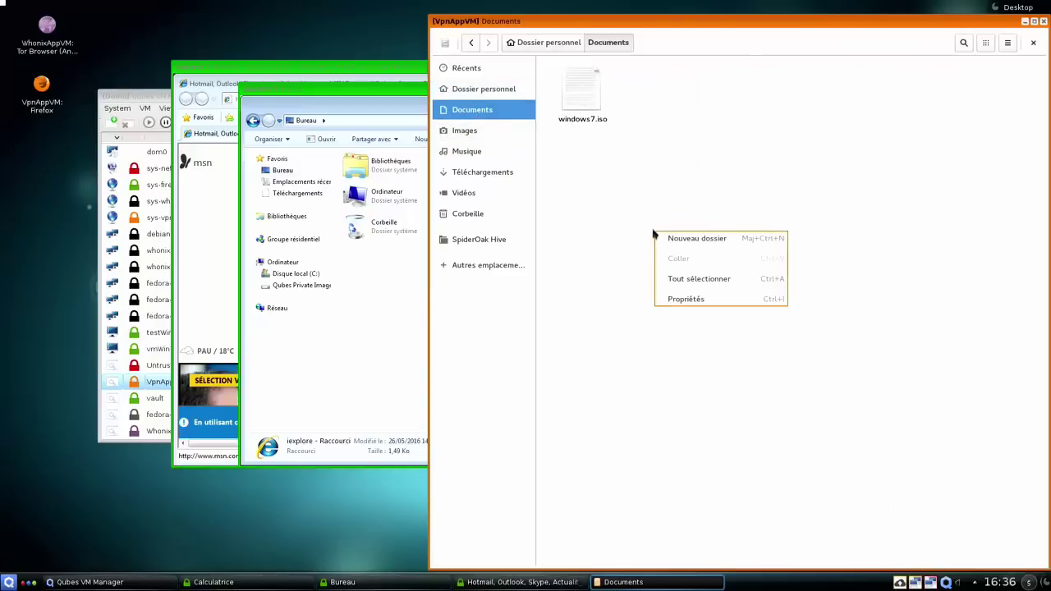
pyautogui.click(632, 223)
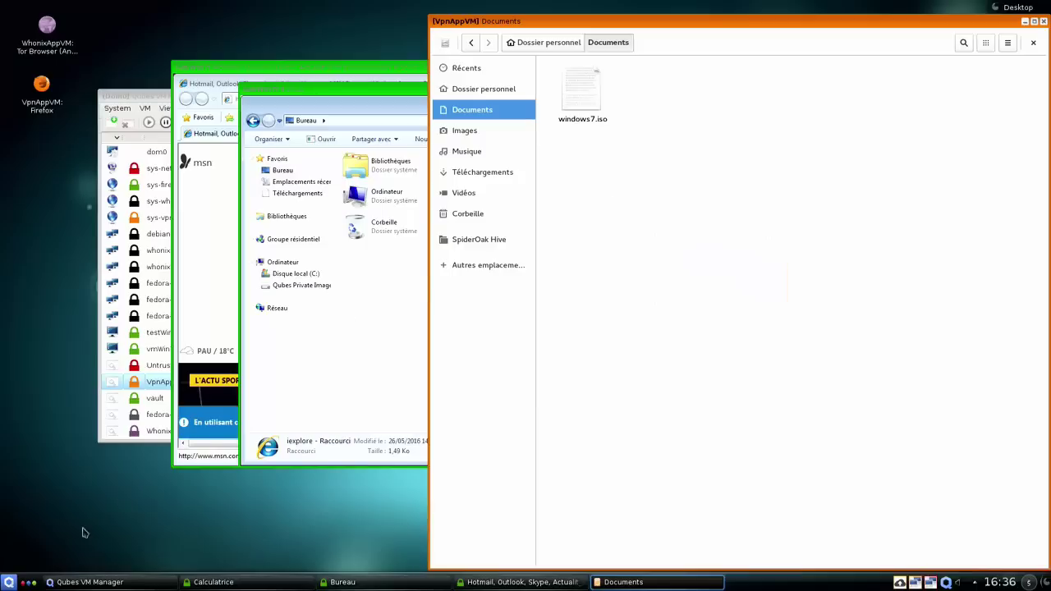
# - Open a VpnAppVM terminal, start gedit from it, and move the editor window toward the middle of the desktop
pyautogui.click(8, 582)
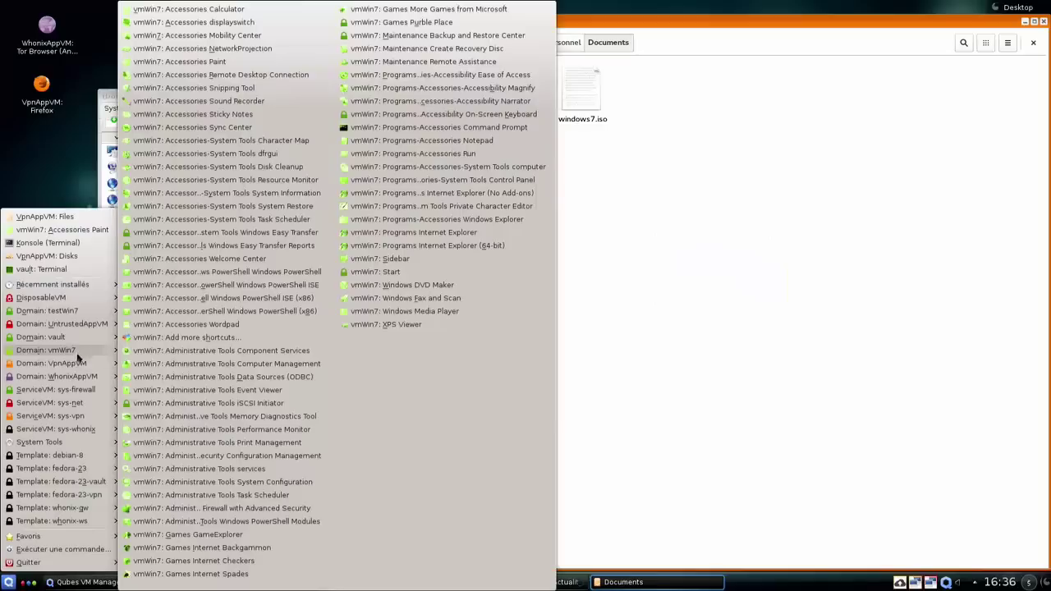
pyautogui.moveTo(77, 364)
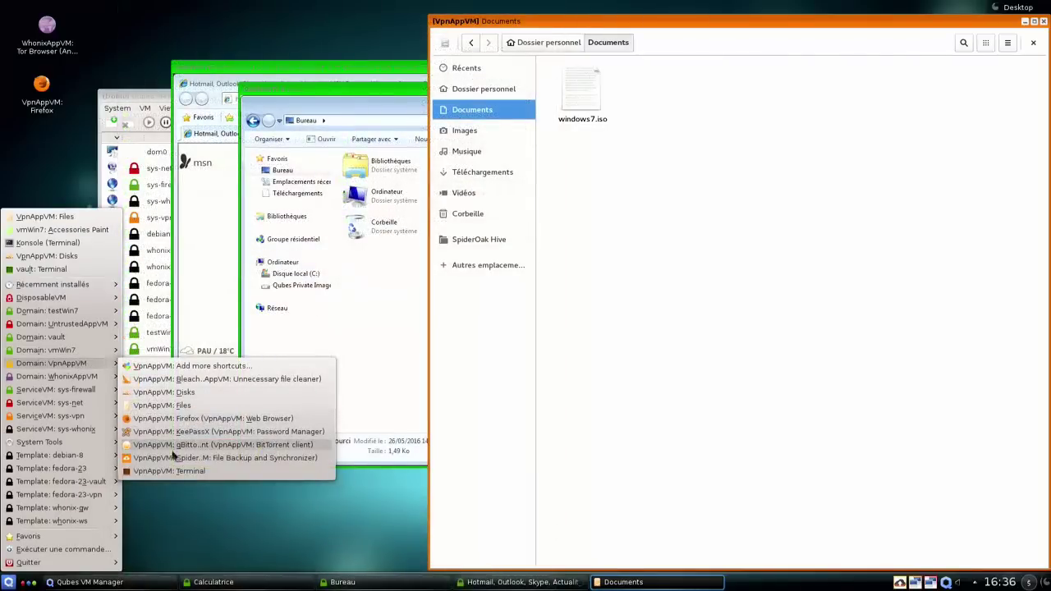
pyautogui.click(168, 470)
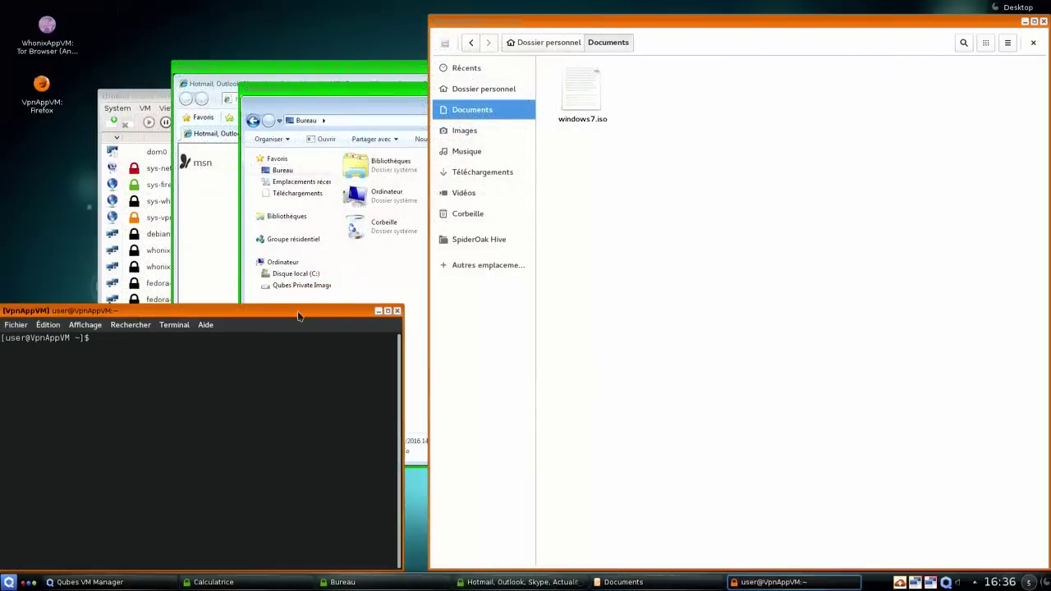
pyautogui.moveTo(299, 312); pyautogui.dragTo(586, 293)
pyautogui.write('ge')
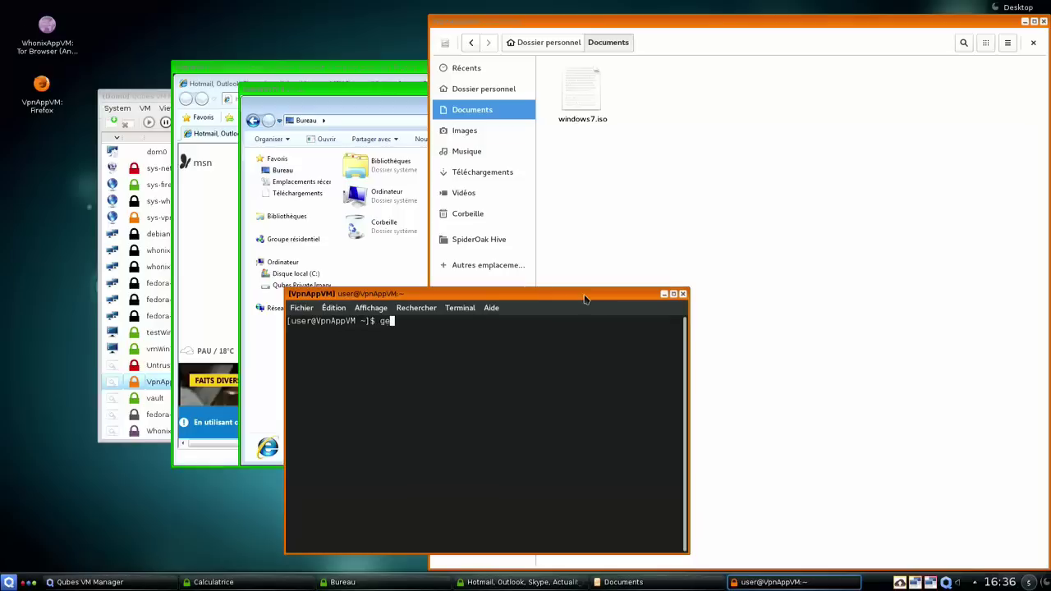
pyautogui.write('dit')
pyautogui.press('Return')
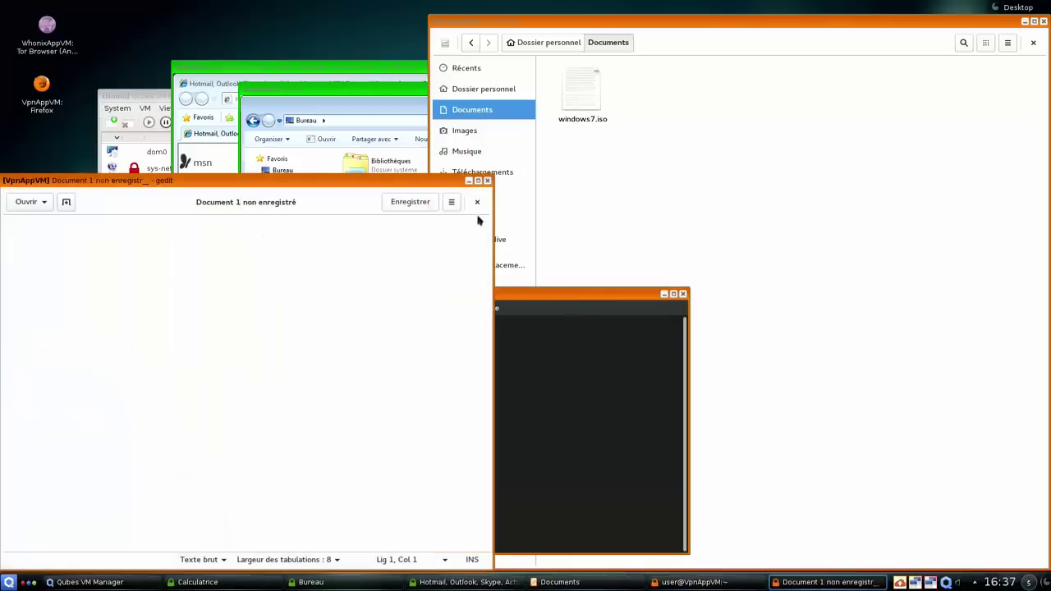
pyautogui.moveTo(439, 179); pyautogui.dragTo(767, 179)
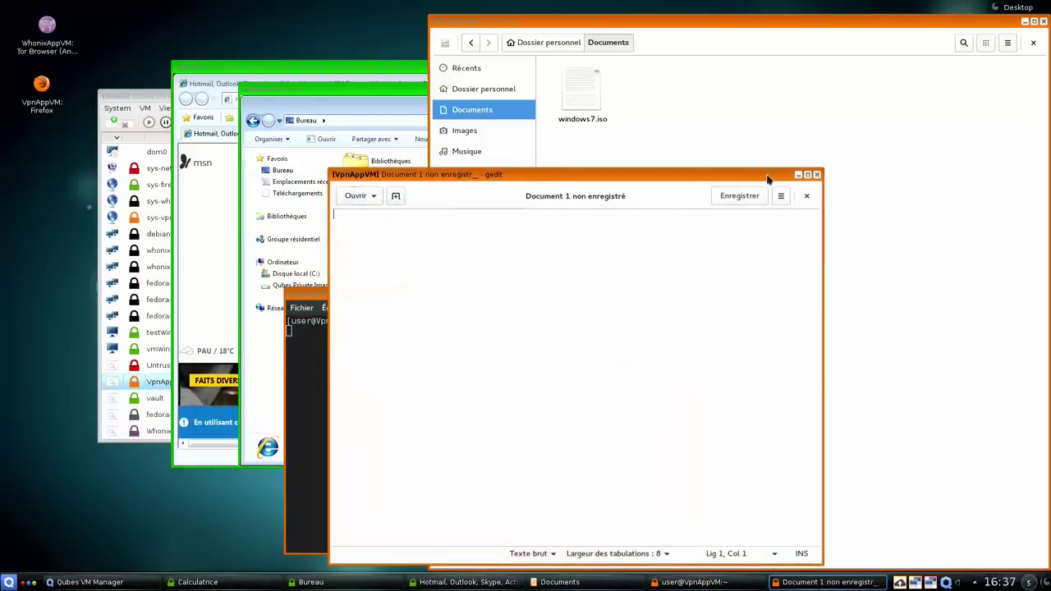
# - Write "test" in the new document, save it as "test vm win7" in the Documents folder, and close gedit
pyautogui.write('test')
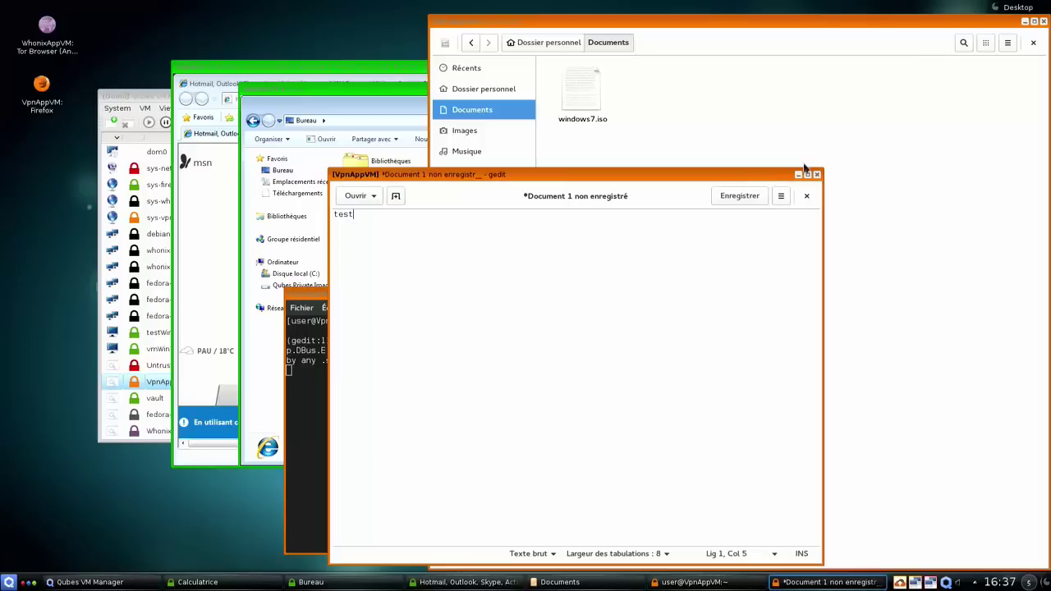
pyautogui.click(747, 203)
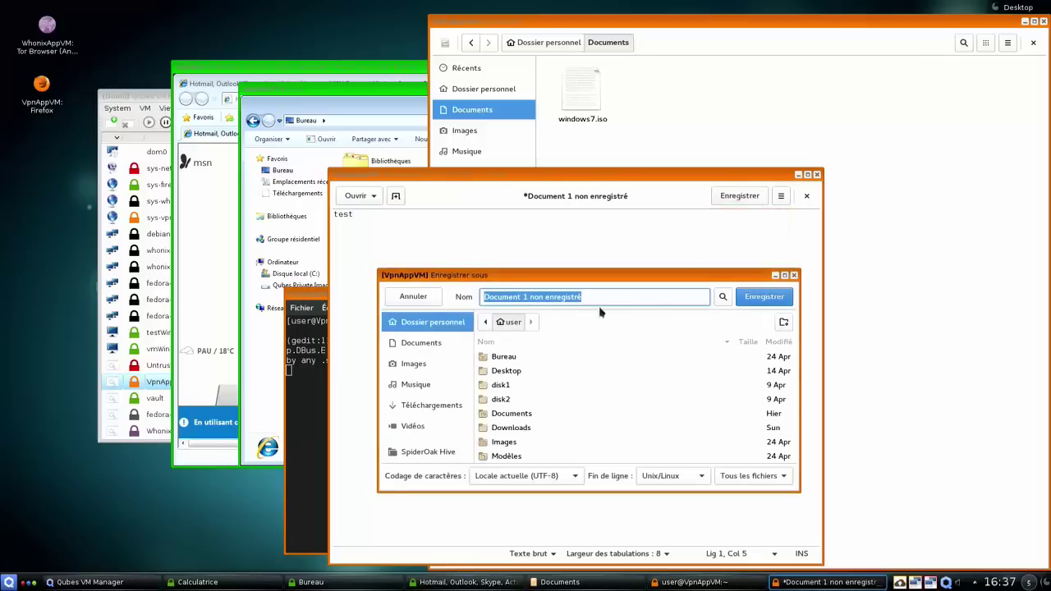
pyautogui.click(440, 345)
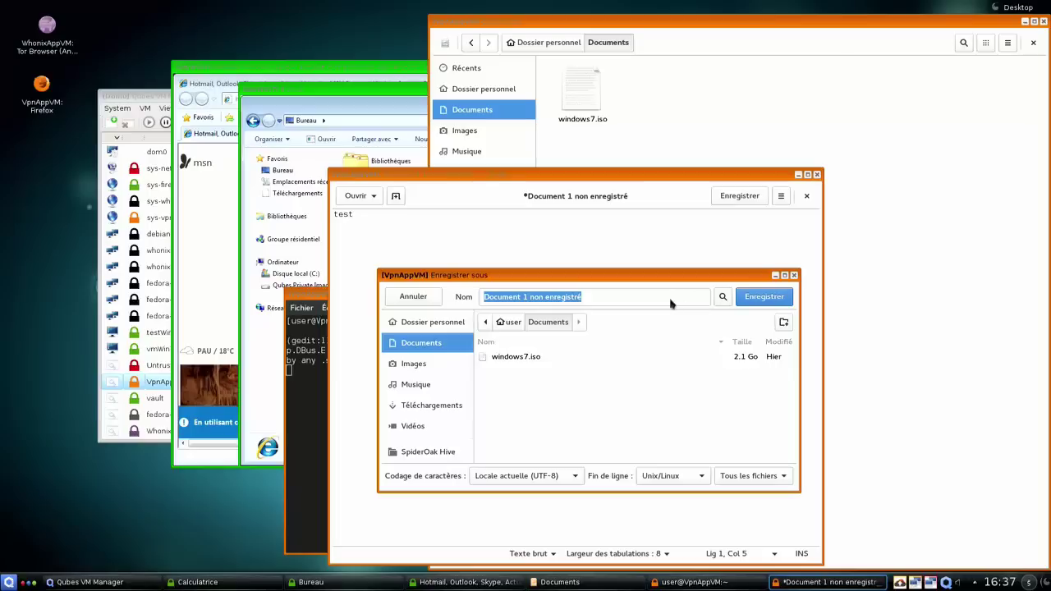
pyautogui.write('te')
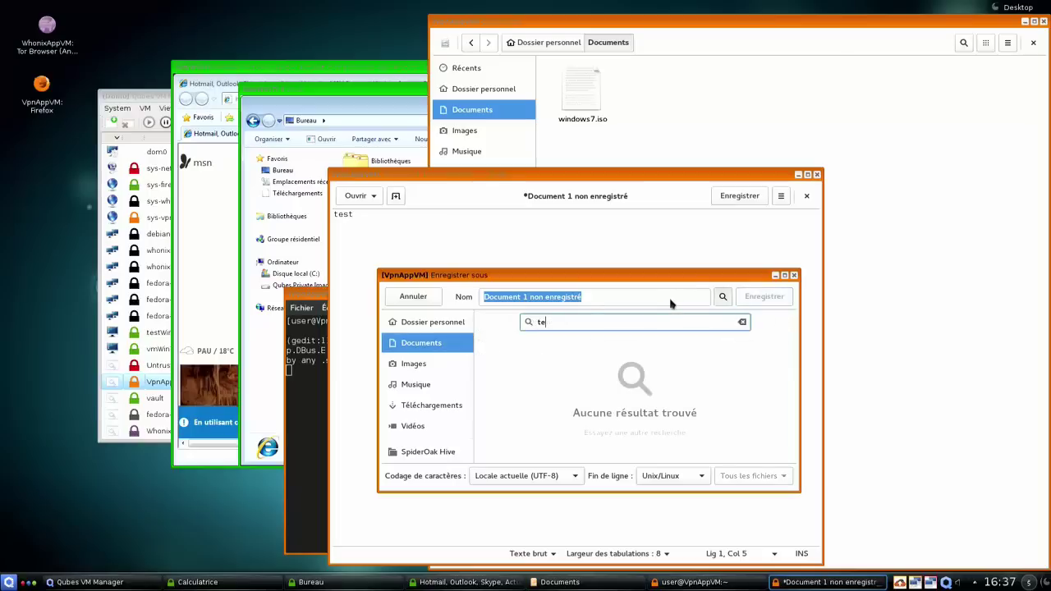
pyautogui.write('te')
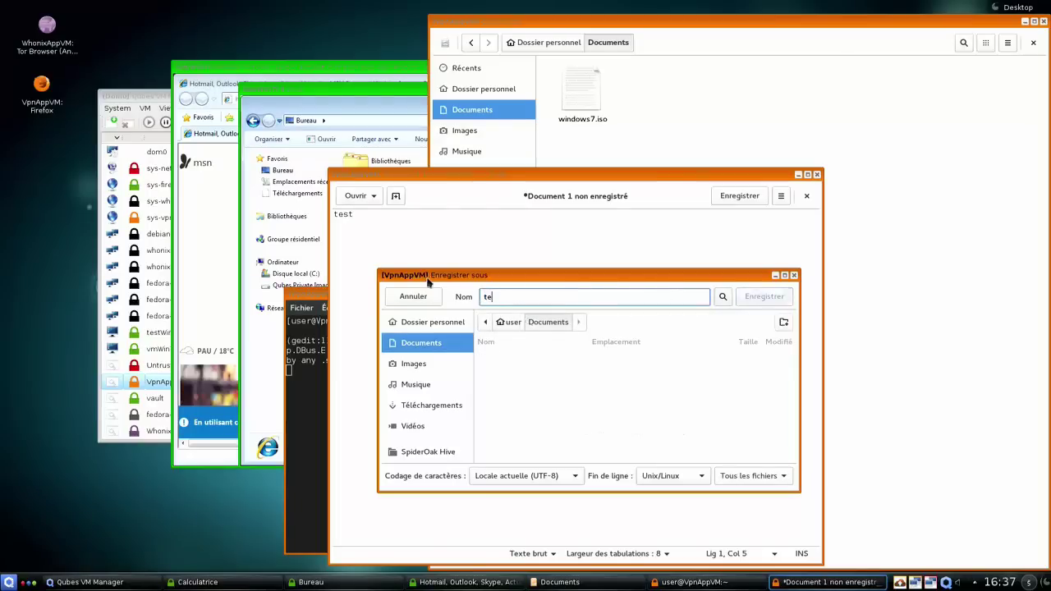
pyautogui.write('st')
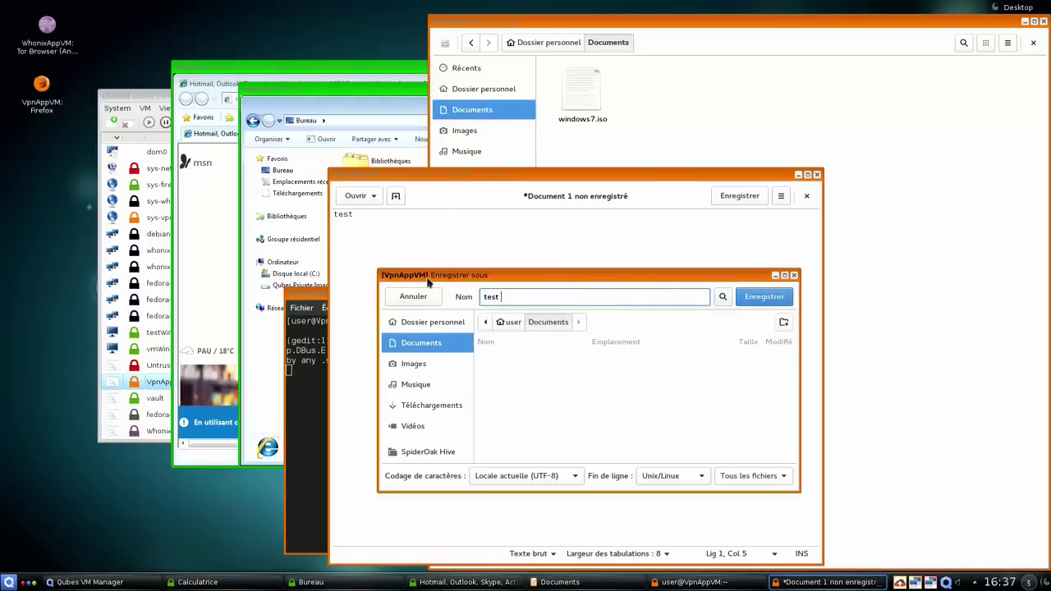
pyautogui.write(' vm win7')
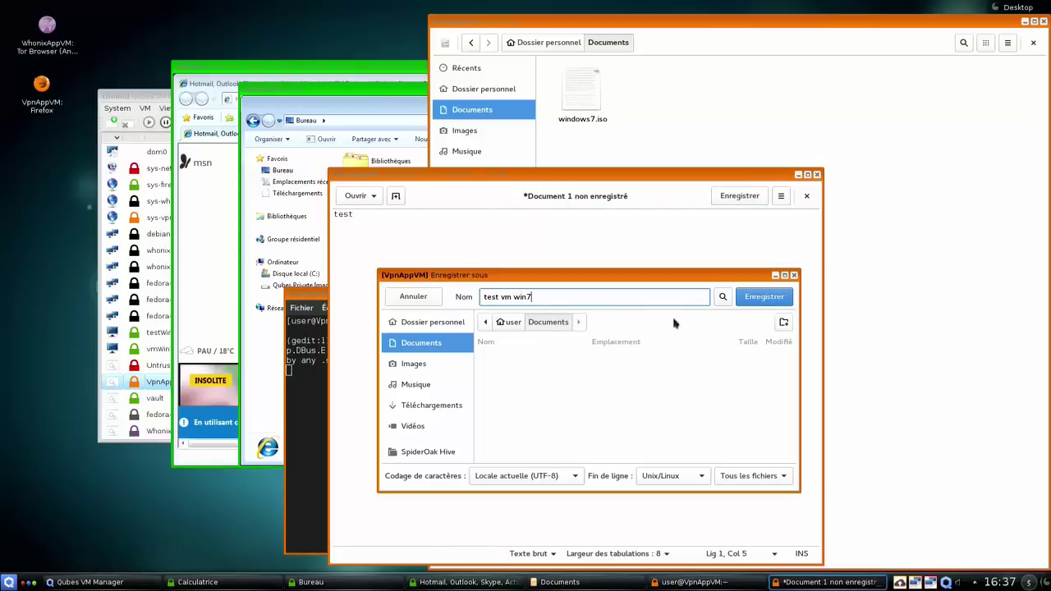
pyautogui.click(770, 300)
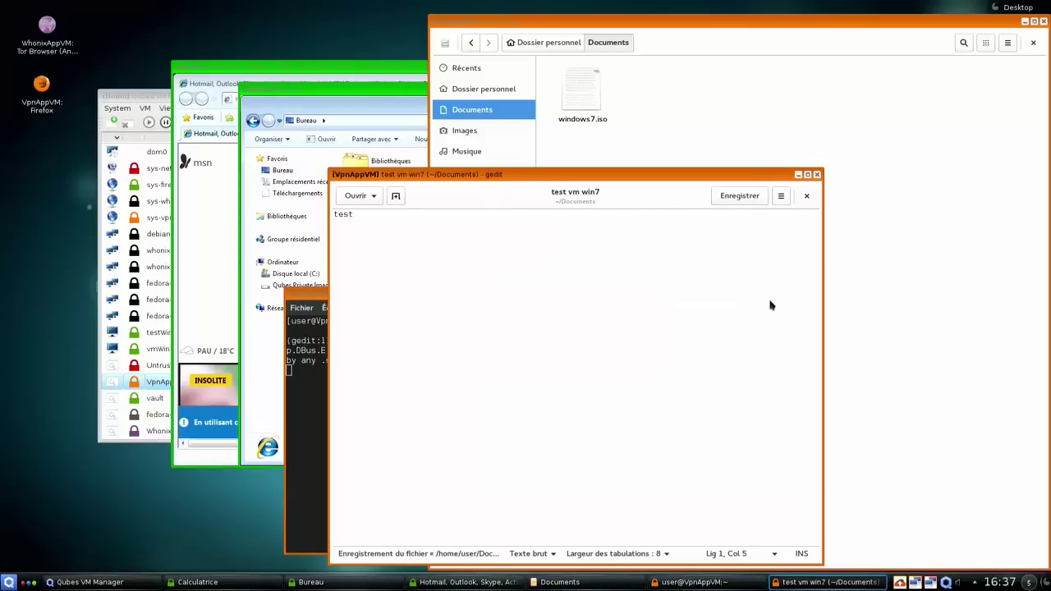
pyautogui.click(806, 195)
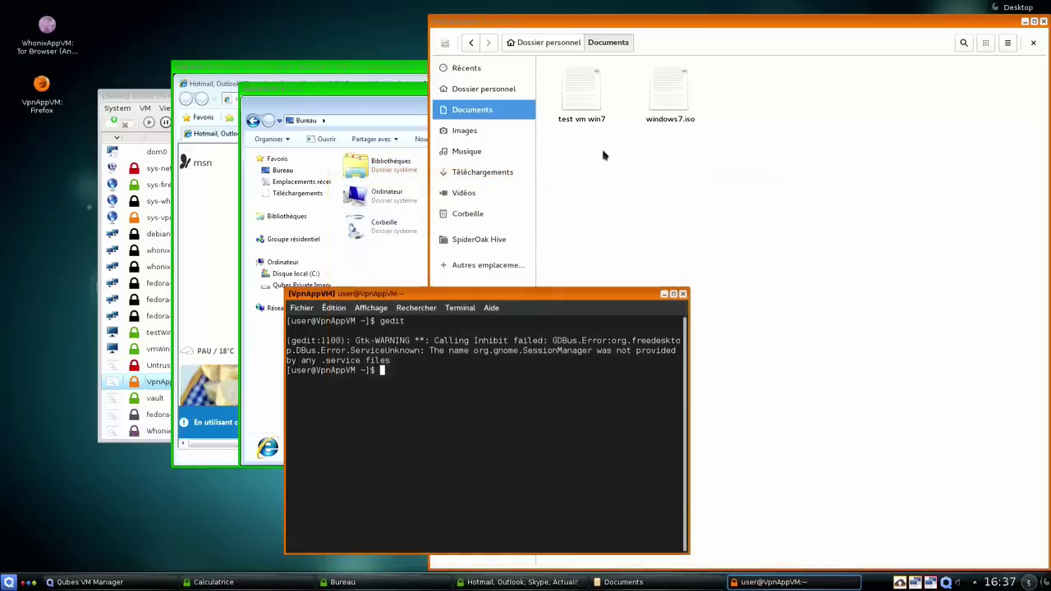
# - Move the file "test vm win7" from VpnAppVM's Documents folder to the other AppVM vmWin7
pyautogui.click(593, 122)
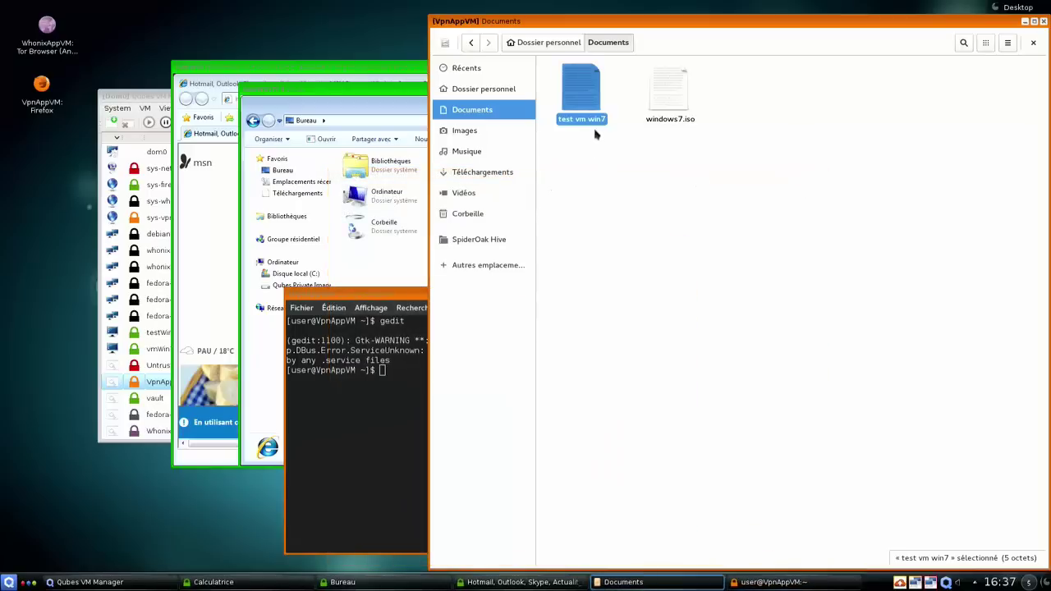
pyautogui.rightClick(588, 106)
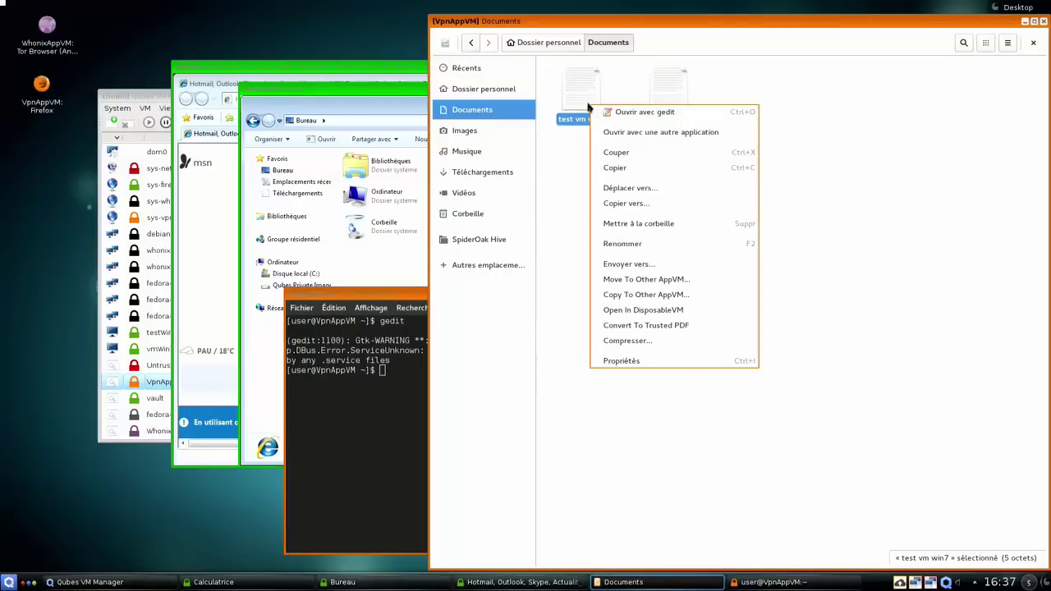
pyautogui.click(644, 280)
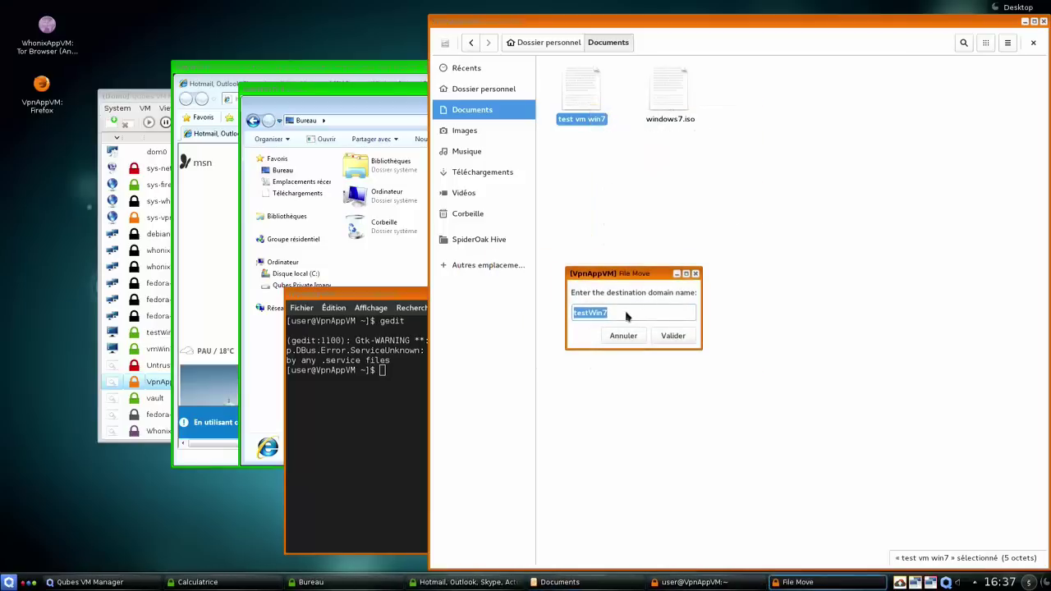
pyautogui.write('vmWin7')
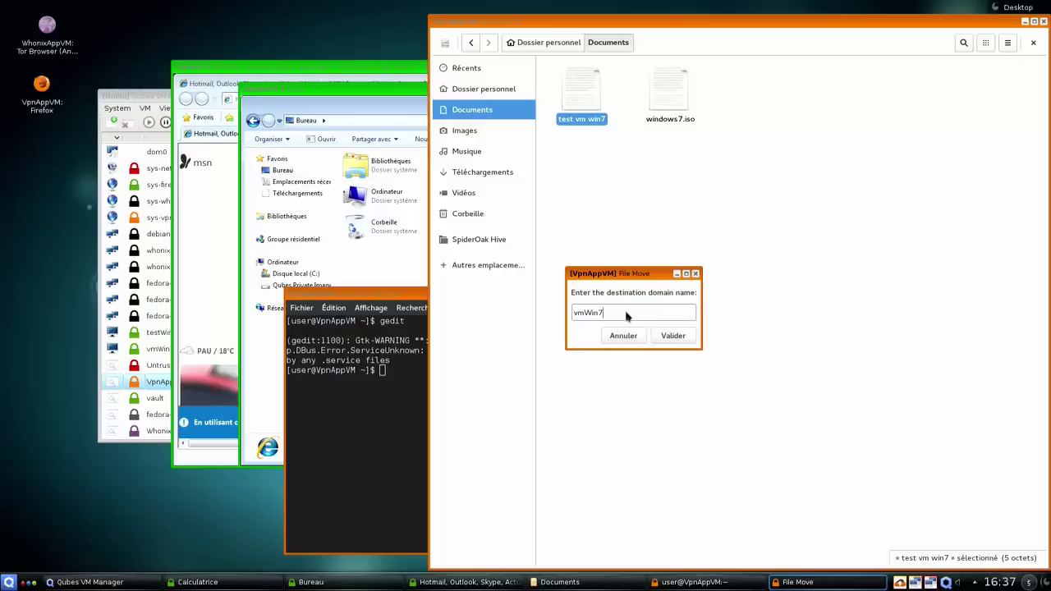
pyautogui.click(685, 339)
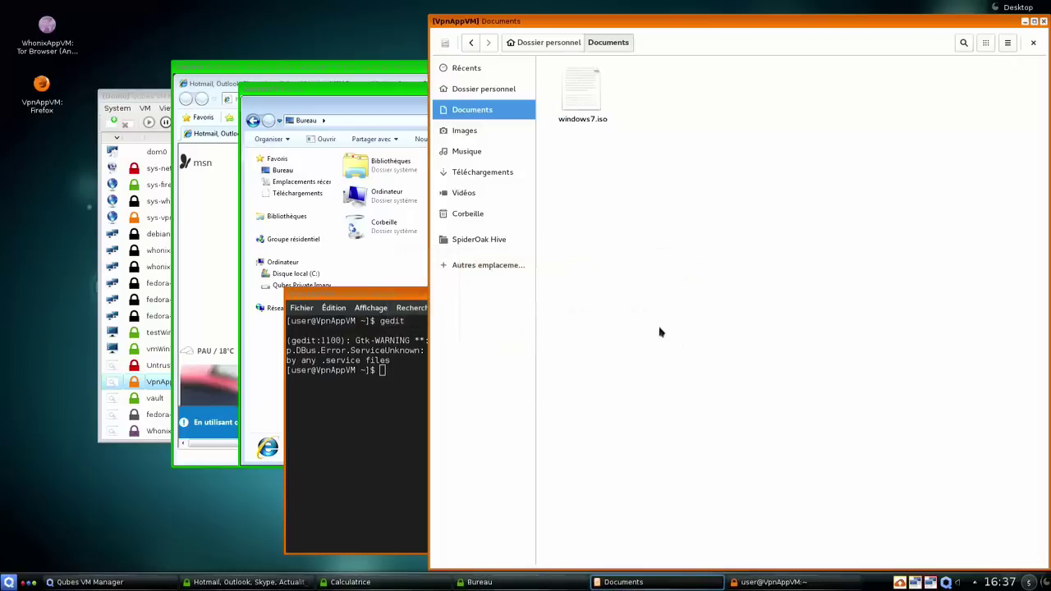
# - In the vmWin7 Explorer window, open QubesIncoming\VpnAppVM under the user's Mes documents folder on Qubes Private Image (D:)
pyautogui.click(413, 97)
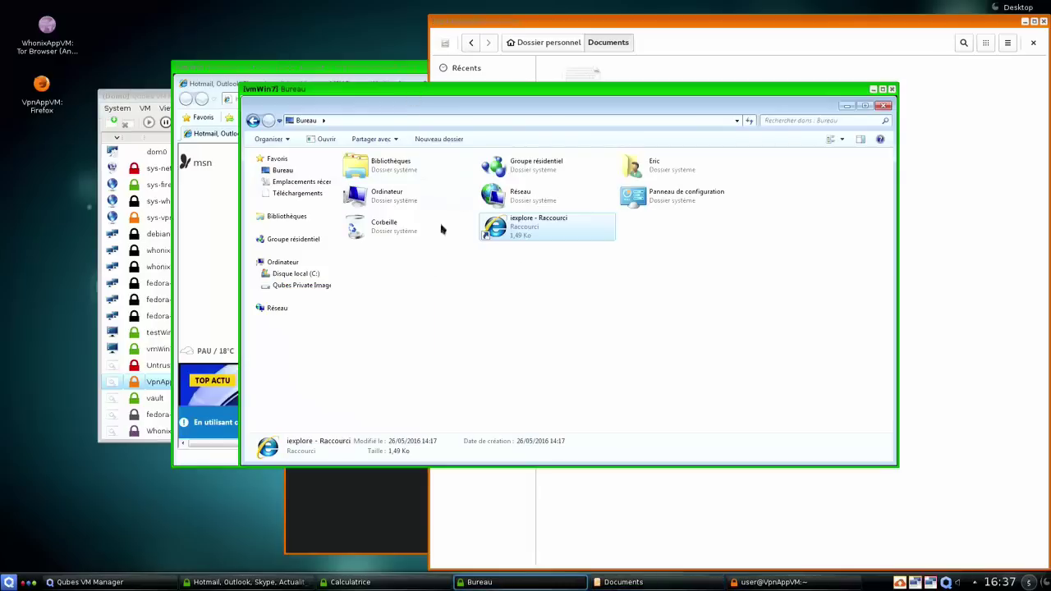
pyautogui.click(321, 287)
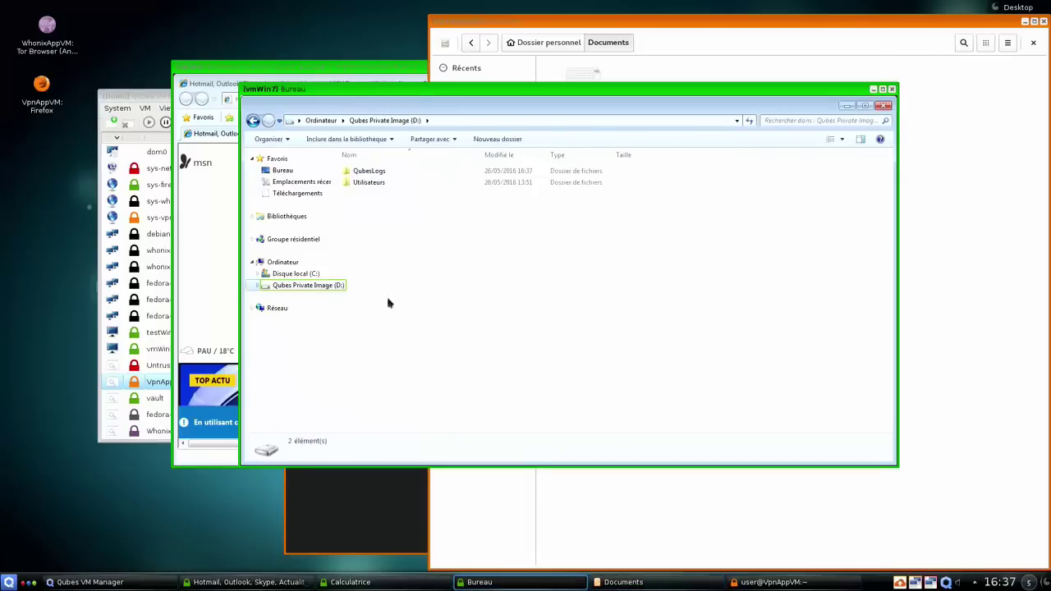
pyautogui.click(378, 184)
pyautogui.click(379, 184)
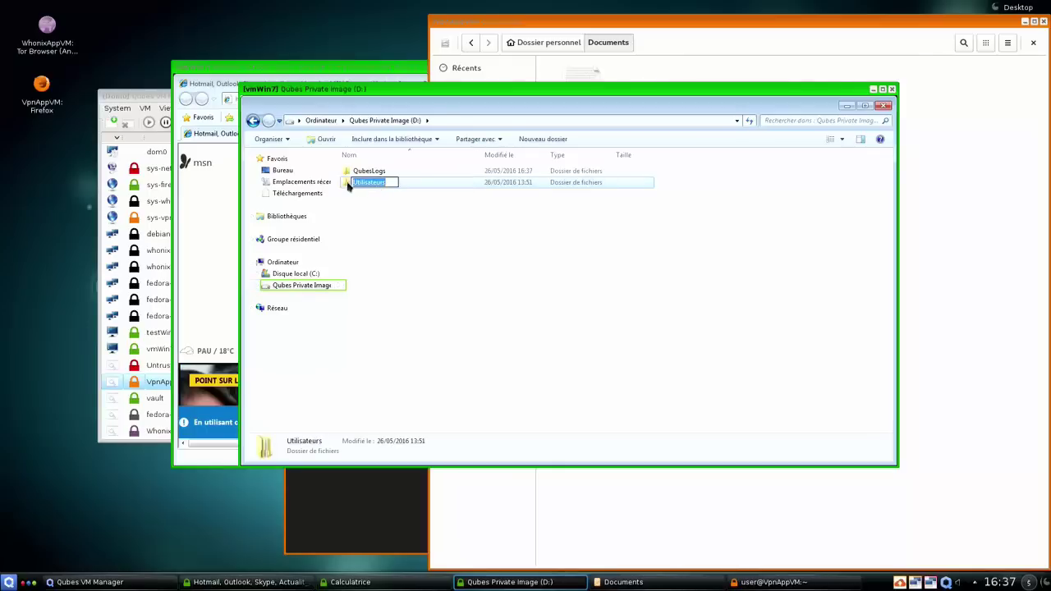
pyautogui.doubleClick(346, 183)
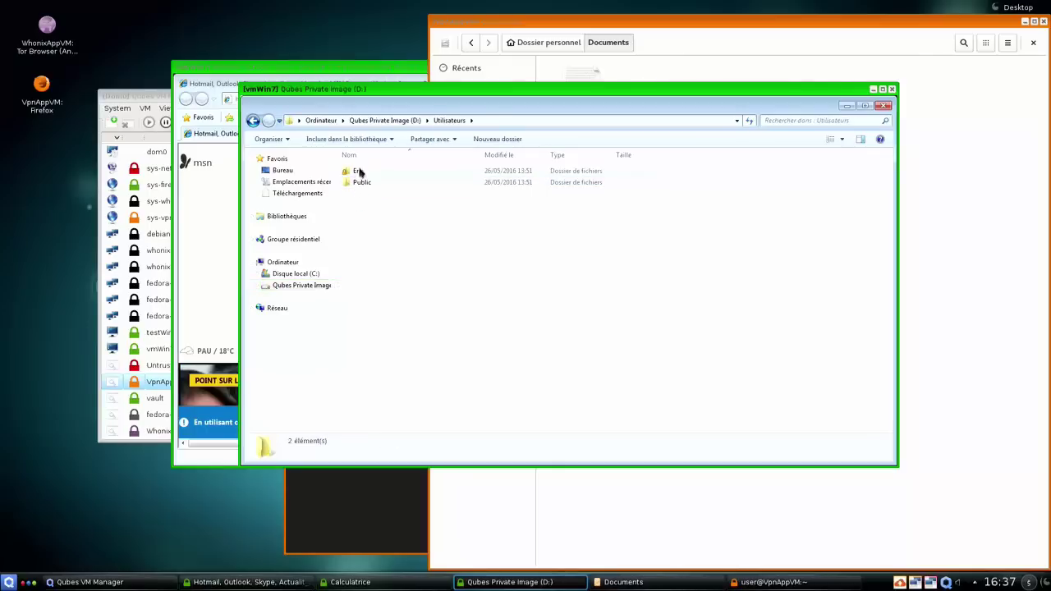
pyautogui.doubleClick(359, 171)
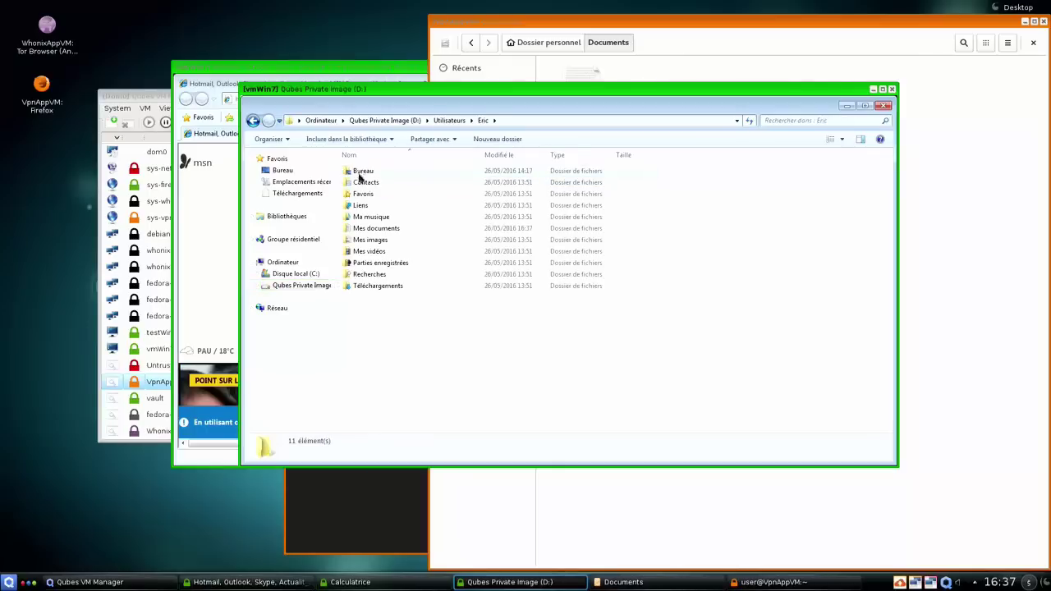
pyautogui.doubleClick(384, 230)
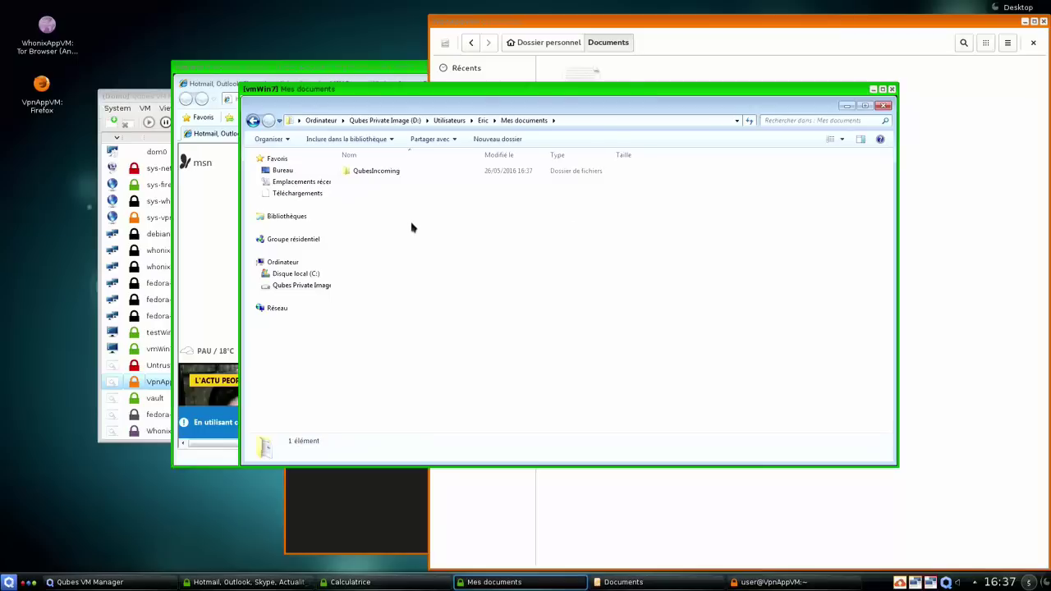
pyautogui.doubleClick(378, 174)
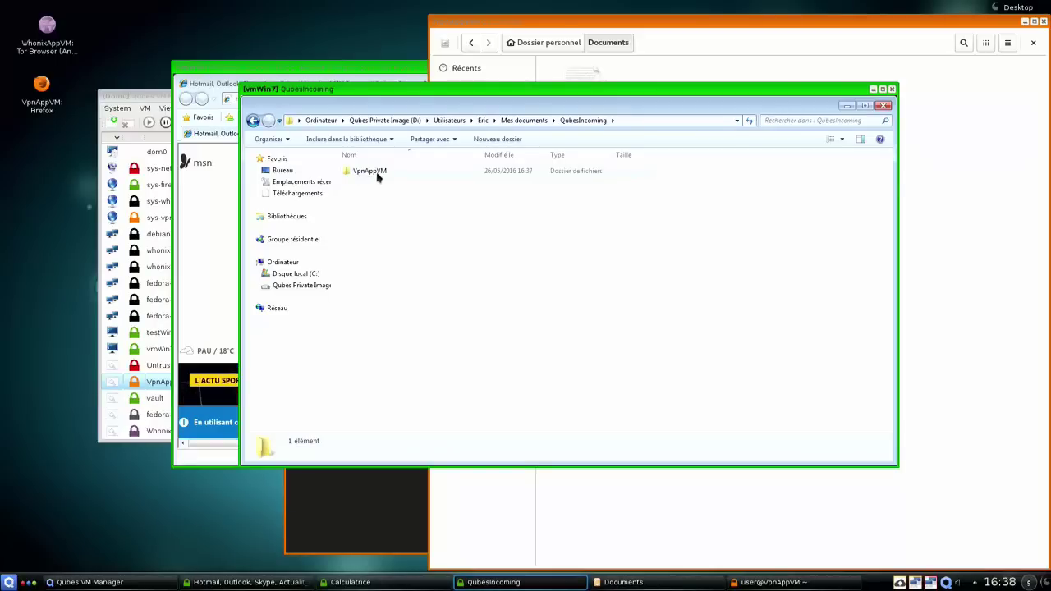
pyautogui.doubleClick(379, 174)
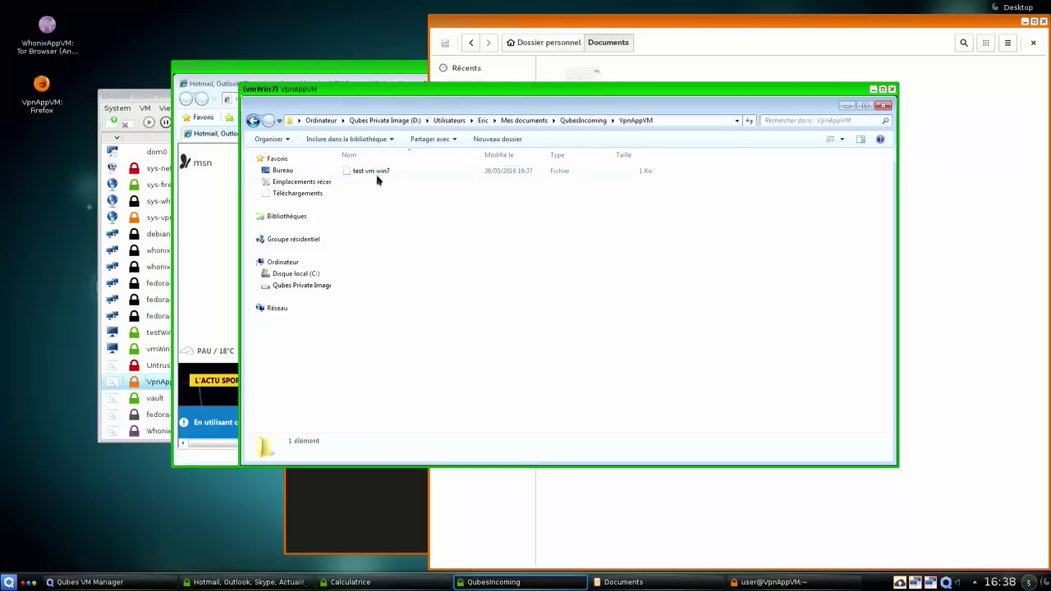